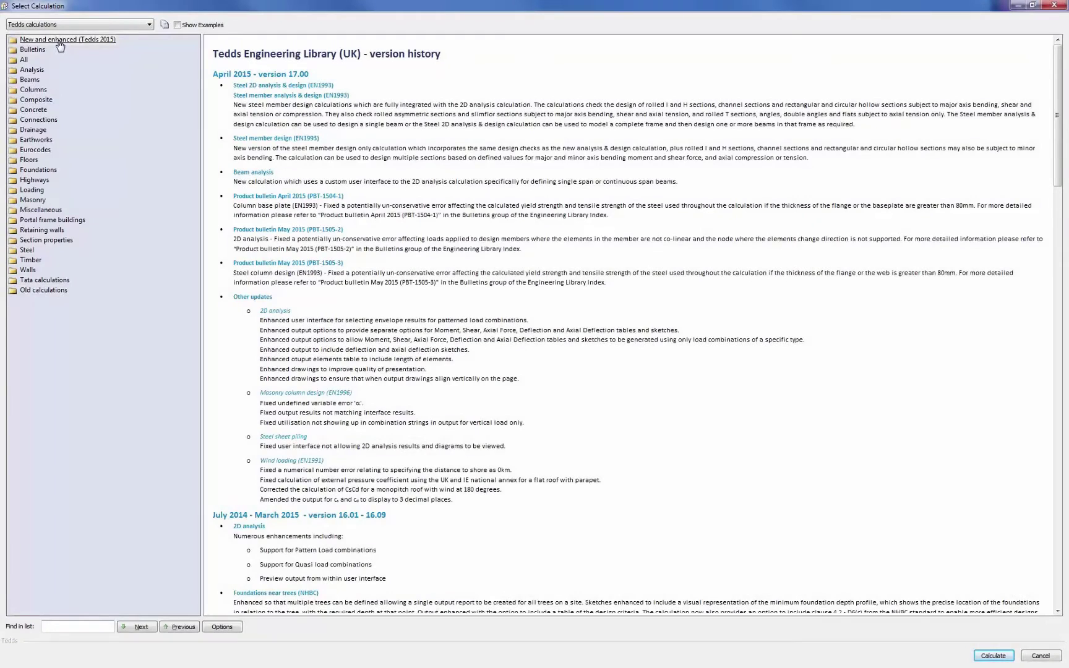
# Under New and enhanced (Tedds 2015), dismiss the Steel 2D example and select Steel member analysis & design (EN1993).
pyautogui.doubleClick(59, 41)
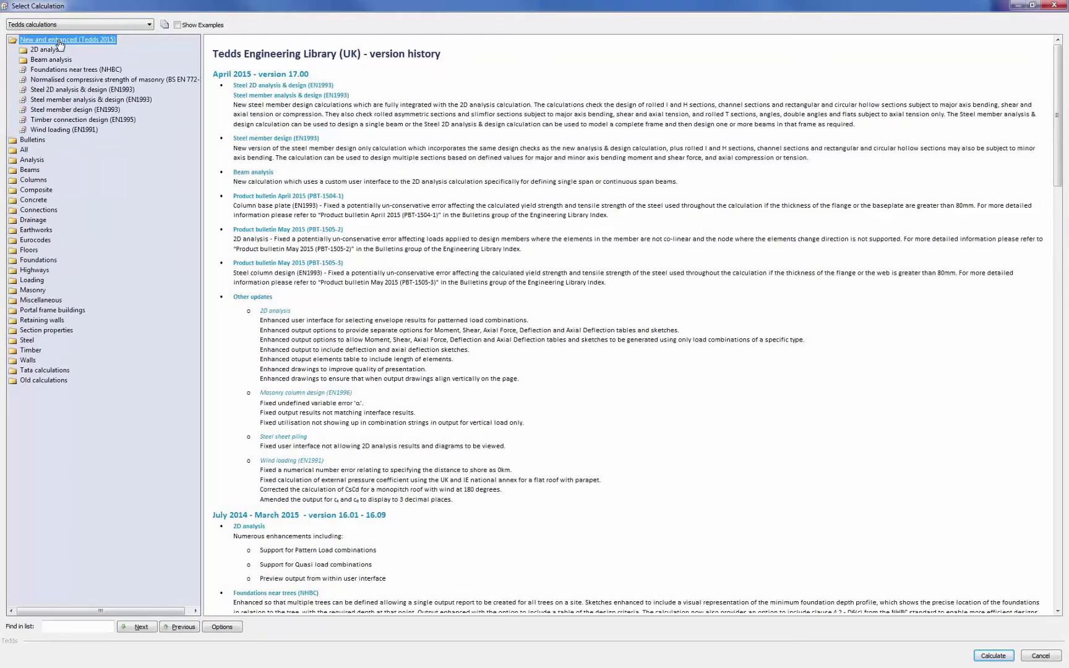
pyautogui.click(64, 91)
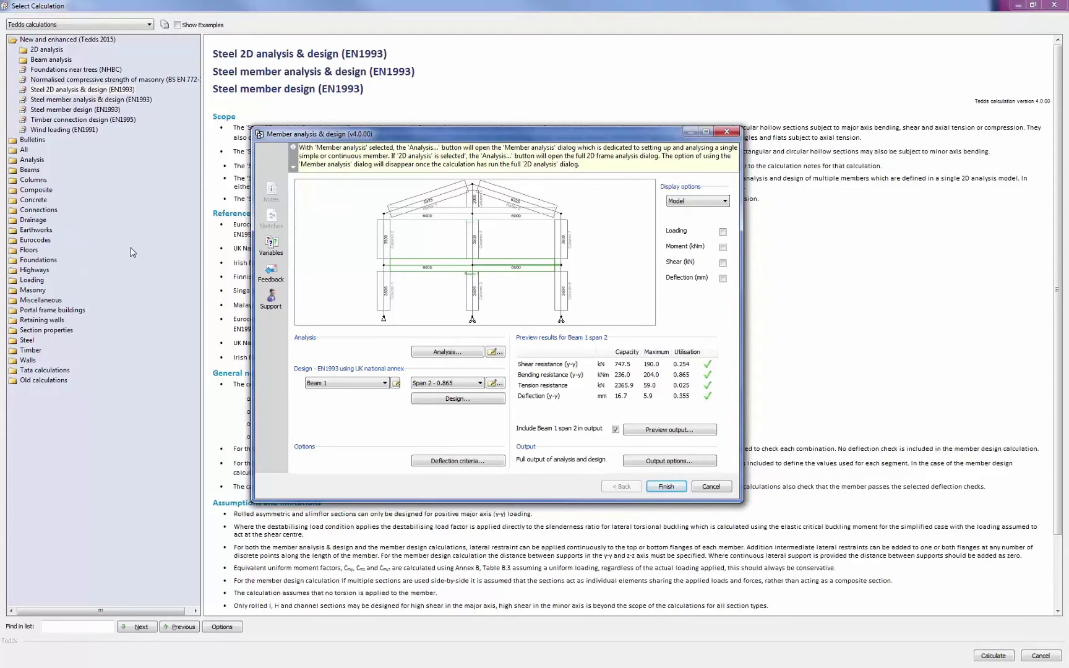
pyautogui.click(665, 487)
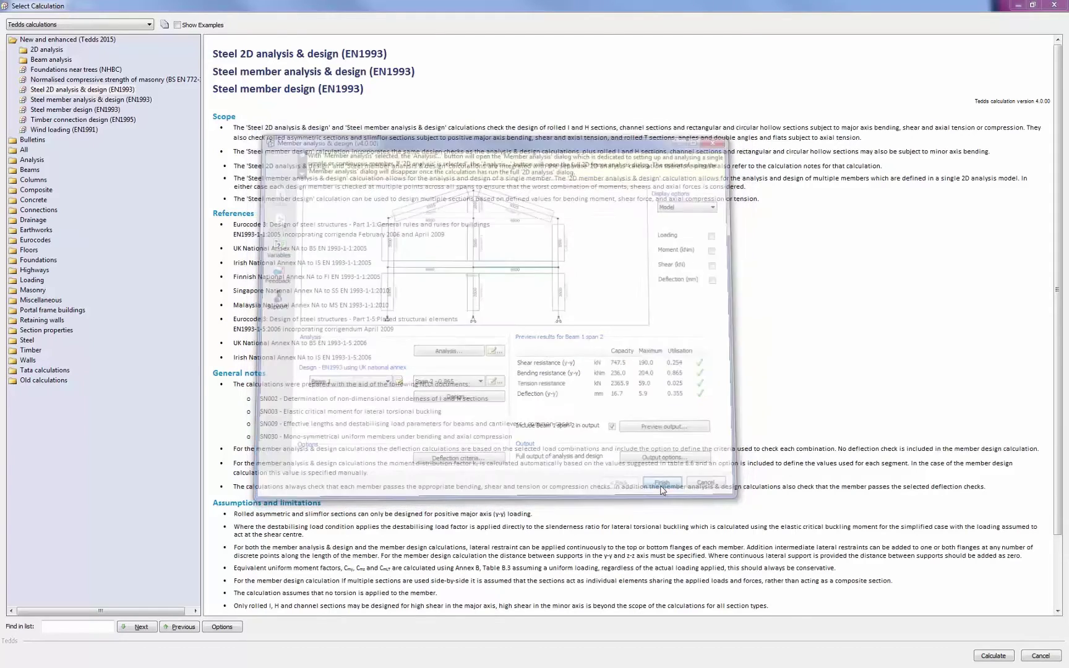
pyautogui.click(54, 102)
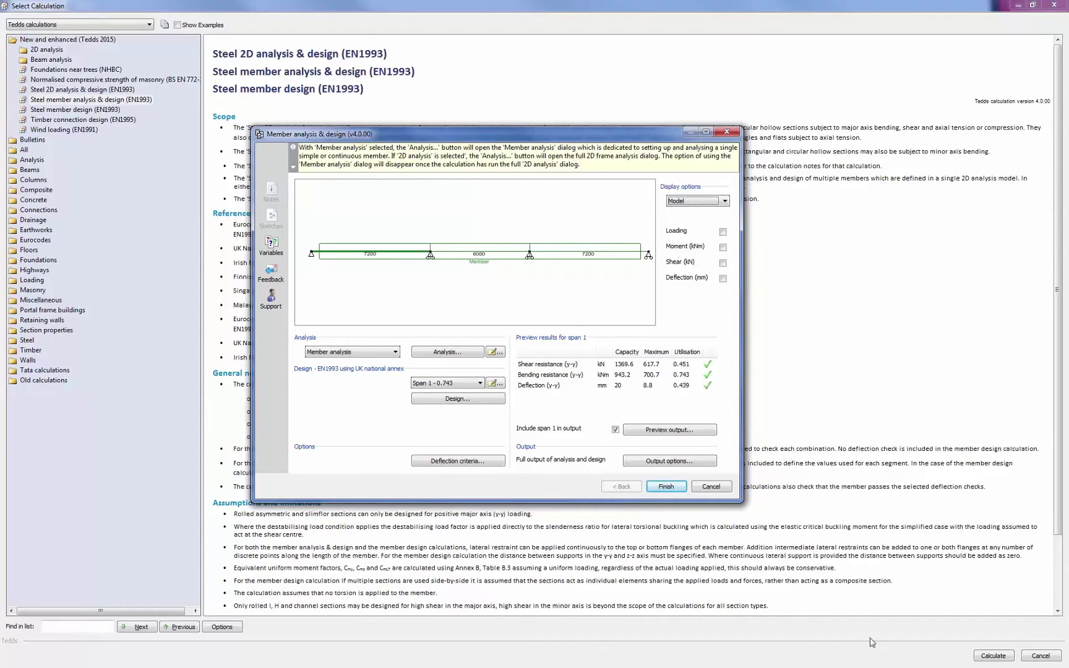
# In Steel member design (EN1993), add section s2 with moments 70 and 20 kNm and minor-axis shear 150 kN.
pyautogui.click(671, 487)
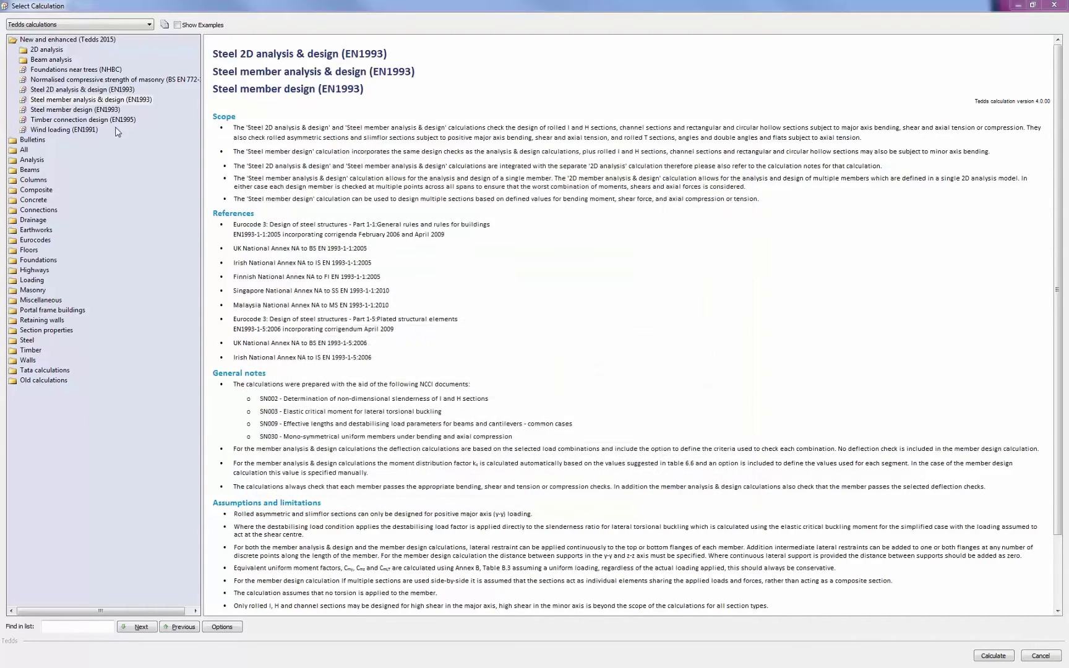
pyautogui.click(108, 111)
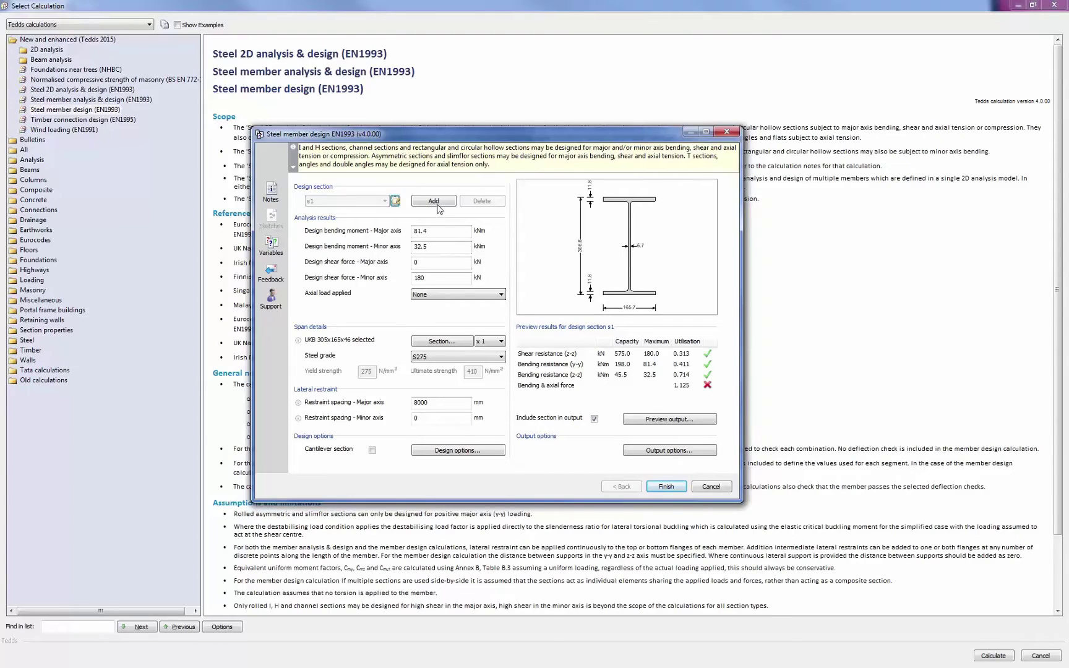
pyautogui.click(435, 202)
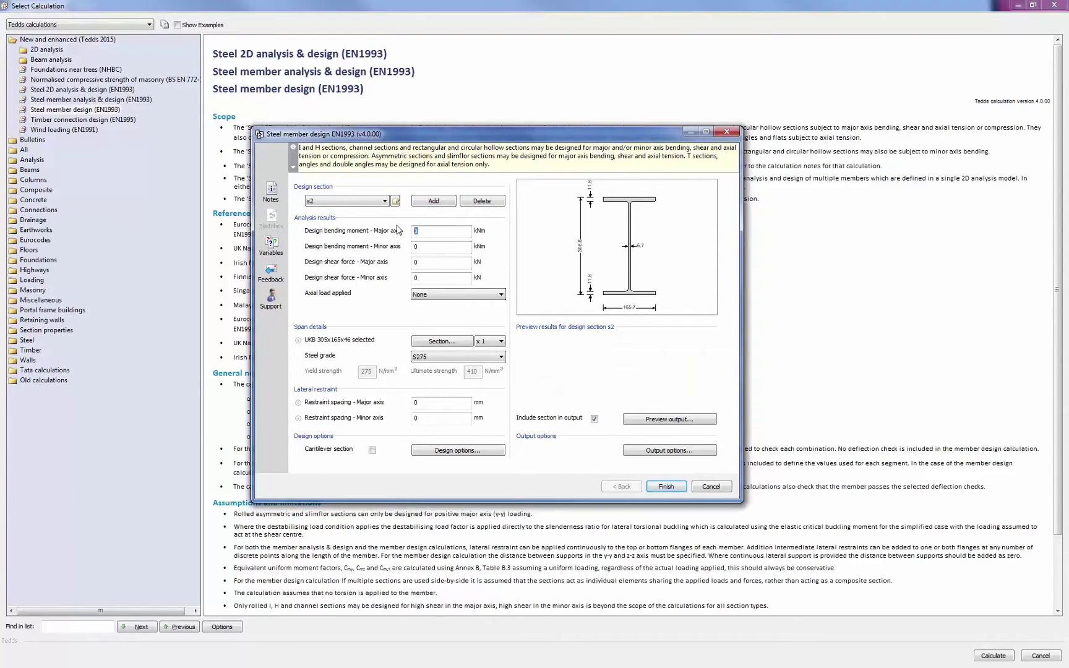
pyautogui.write('70')
pyautogui.click(440, 249)
pyautogui.write('20')
pyautogui.click(421, 278)
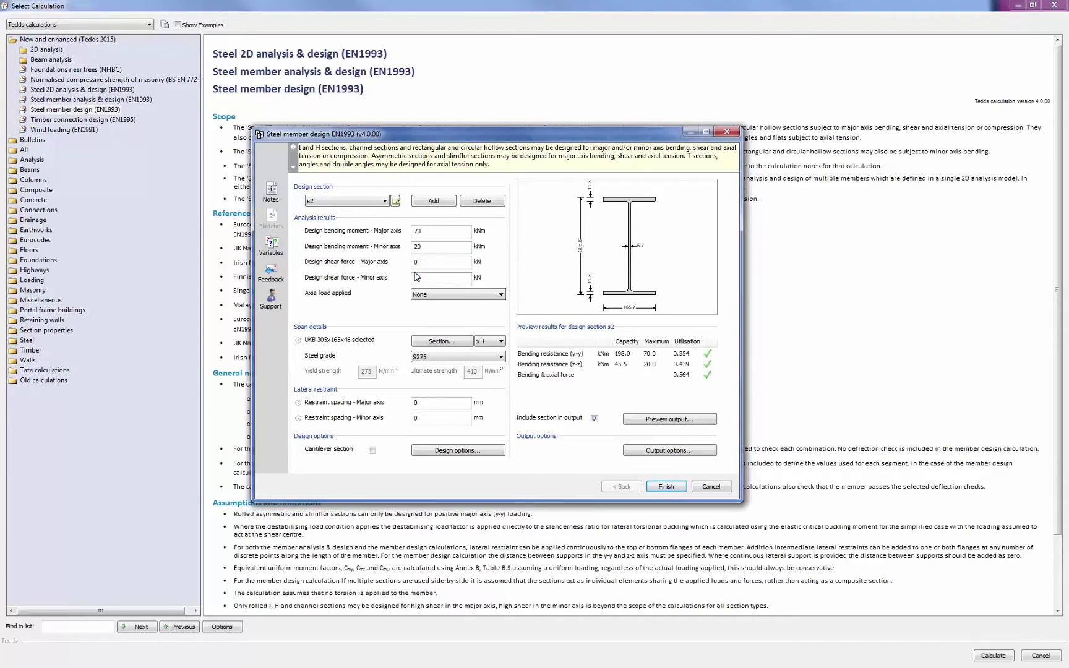
pyautogui.write('150')
pyautogui.click(447, 264)
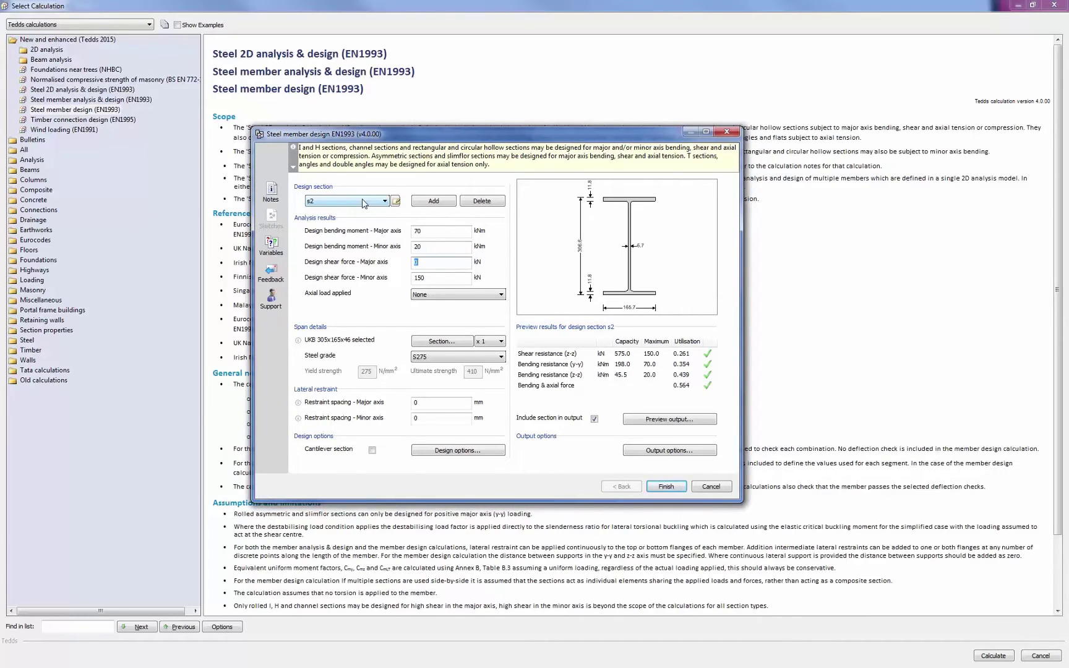
# Finish the Steel member design example and reselect Steel member analysis & design (EN1993) under New and enhanced.
pyautogui.click(666, 486)
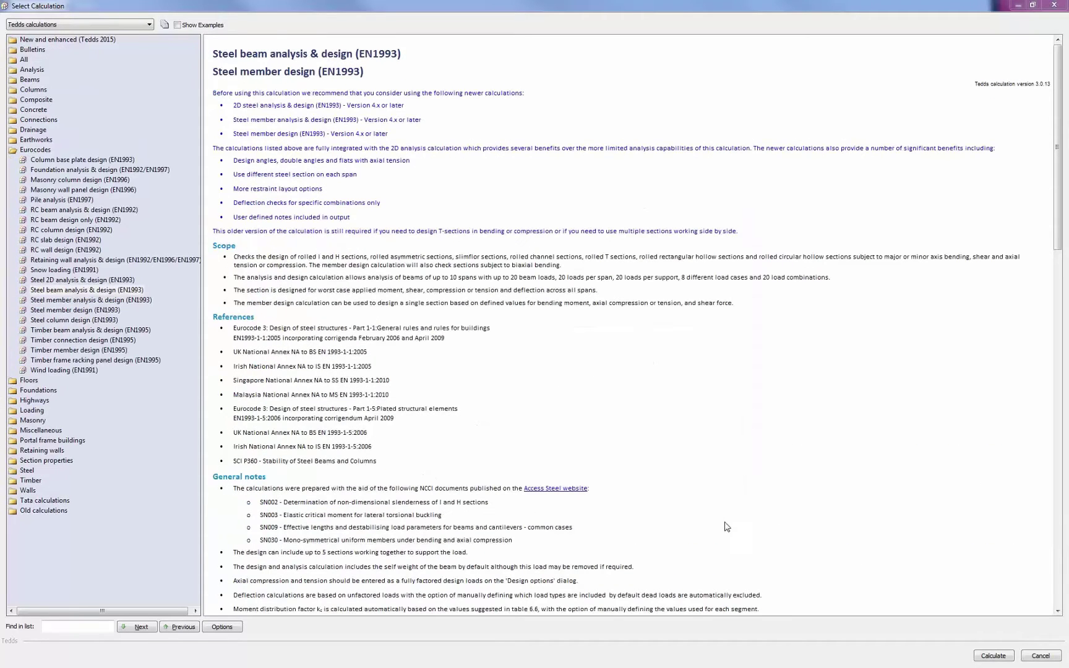
pyautogui.click(42, 41)
pyautogui.click(65, 100)
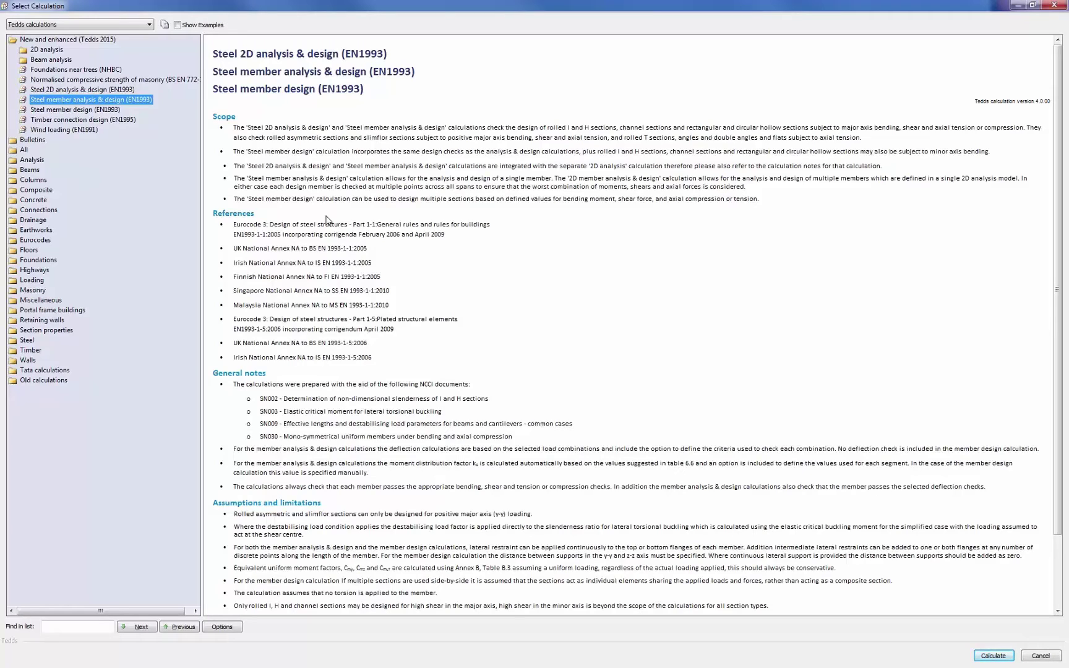
pyautogui.click(110, 101)
# Start the calculation and give the first span a length of 5.2 m with a UKB 406x178x54 section.
pyautogui.doubleClick(110, 101)
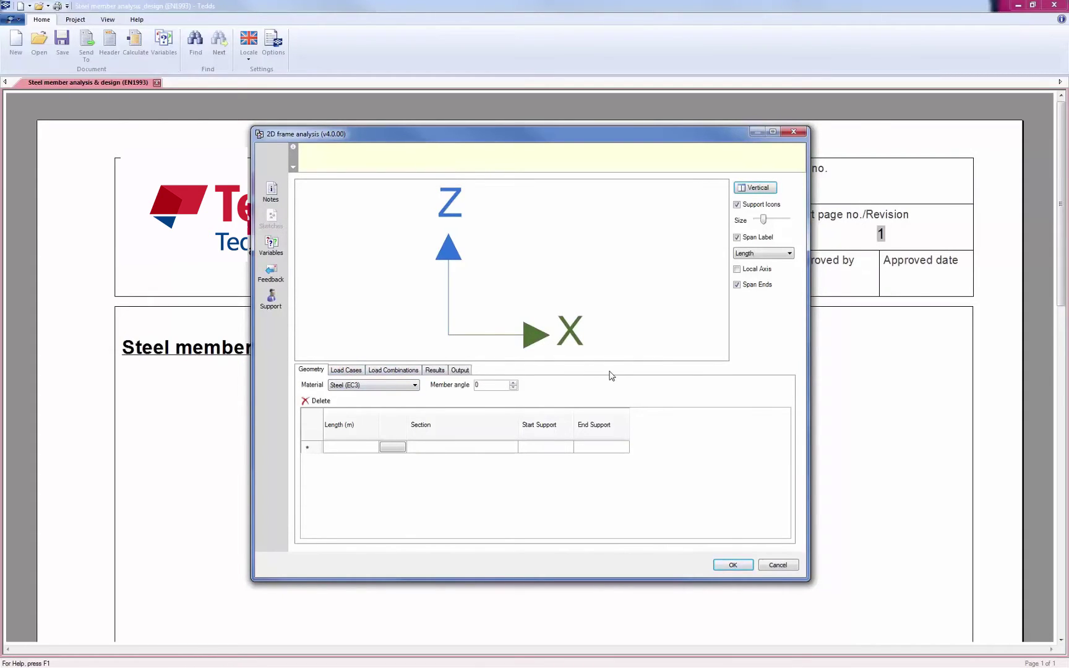
pyautogui.click(358, 453)
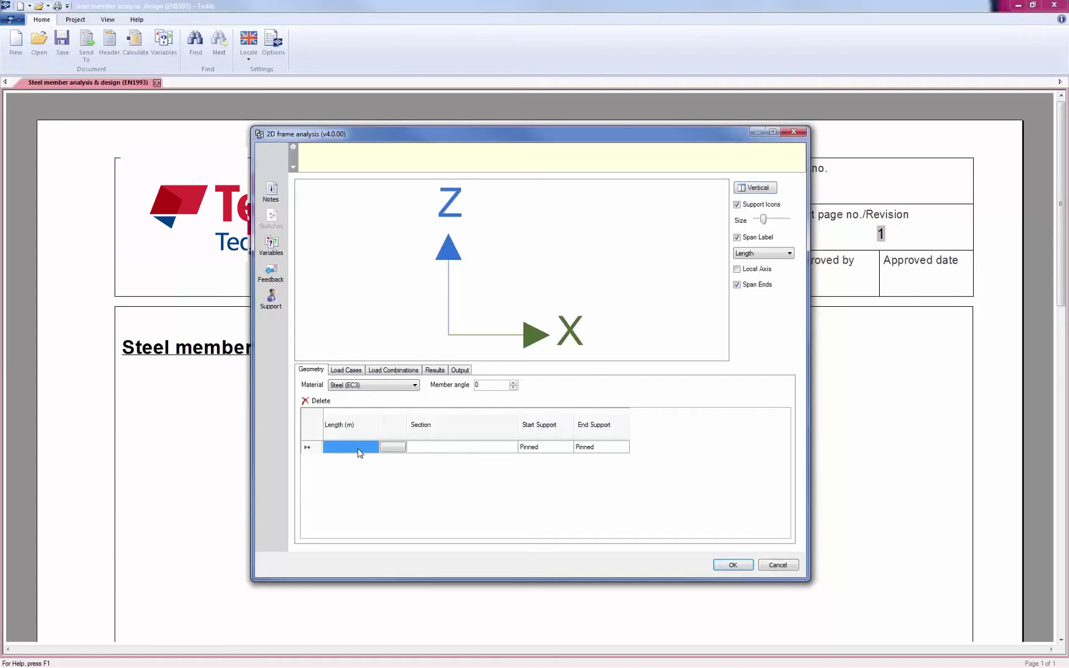
pyautogui.write('5.2')
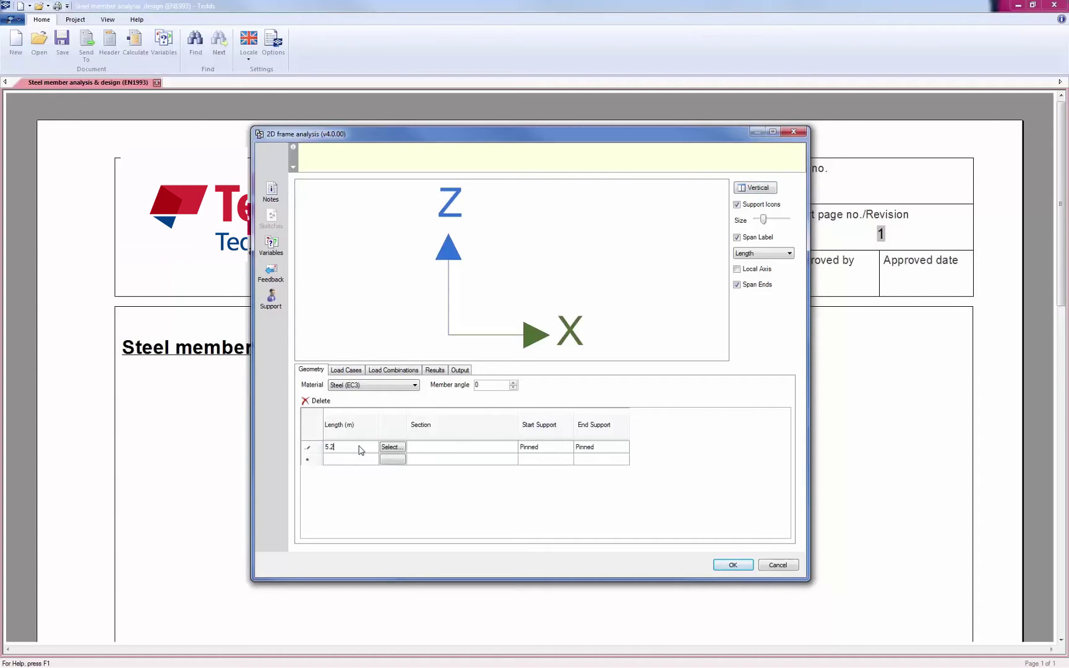
pyautogui.click(400, 448)
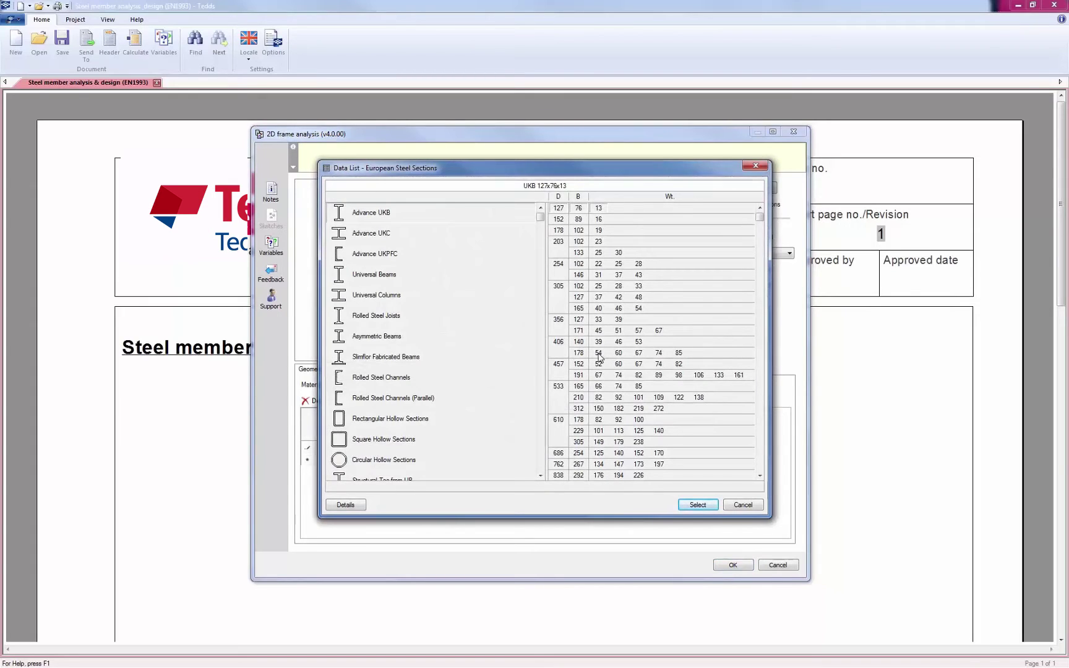
pyautogui.click(600, 354)
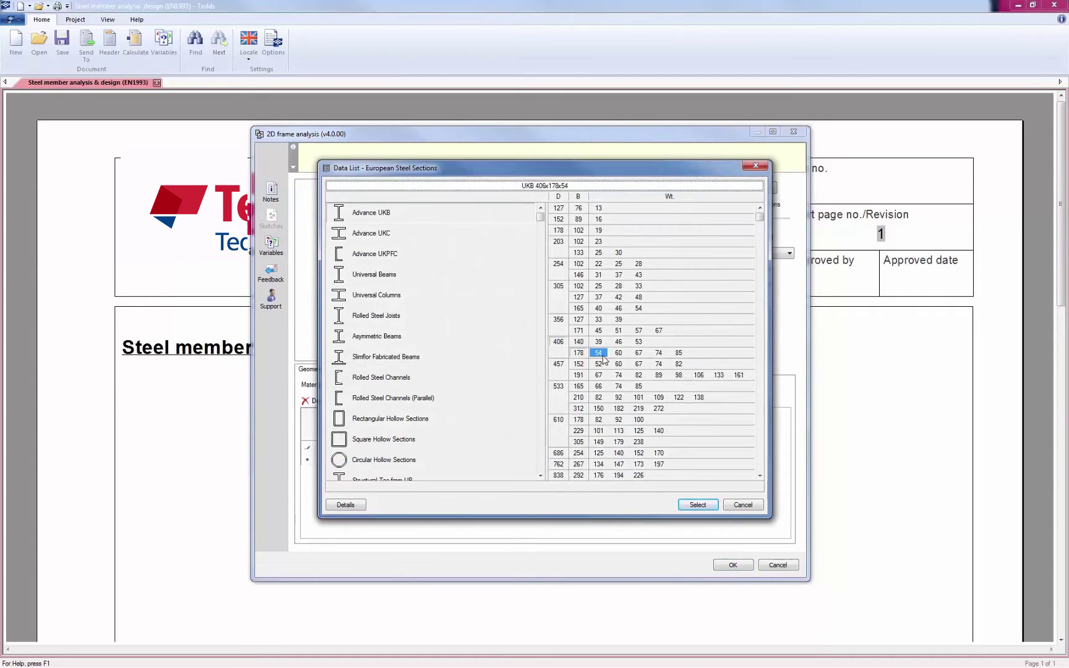
pyautogui.click(700, 505)
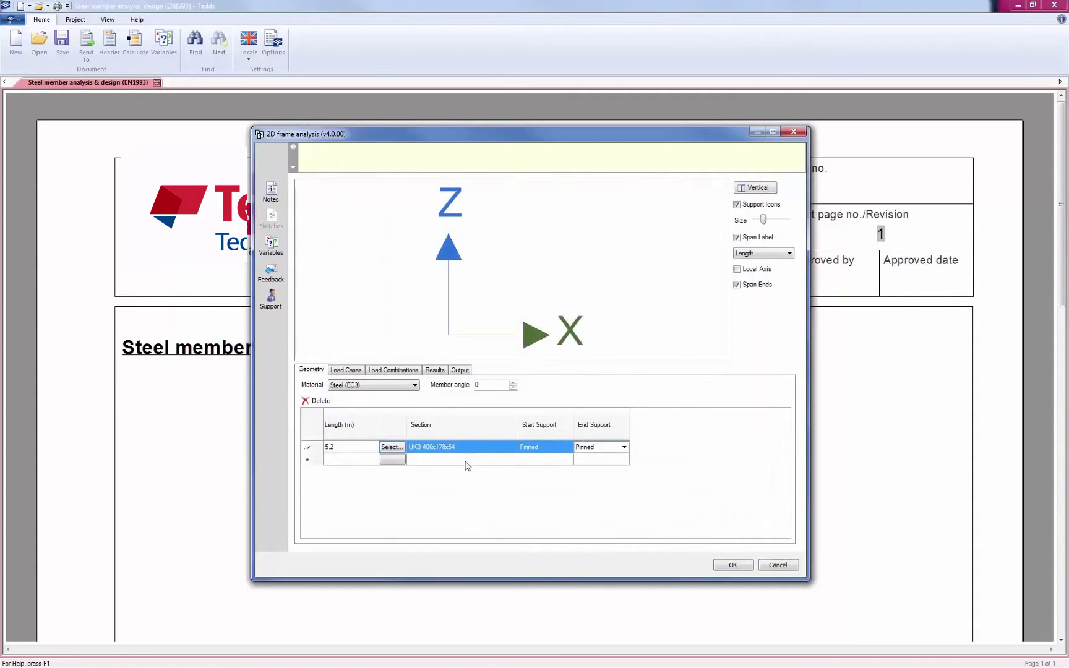
pyautogui.click(468, 466)
pyautogui.click(353, 460)
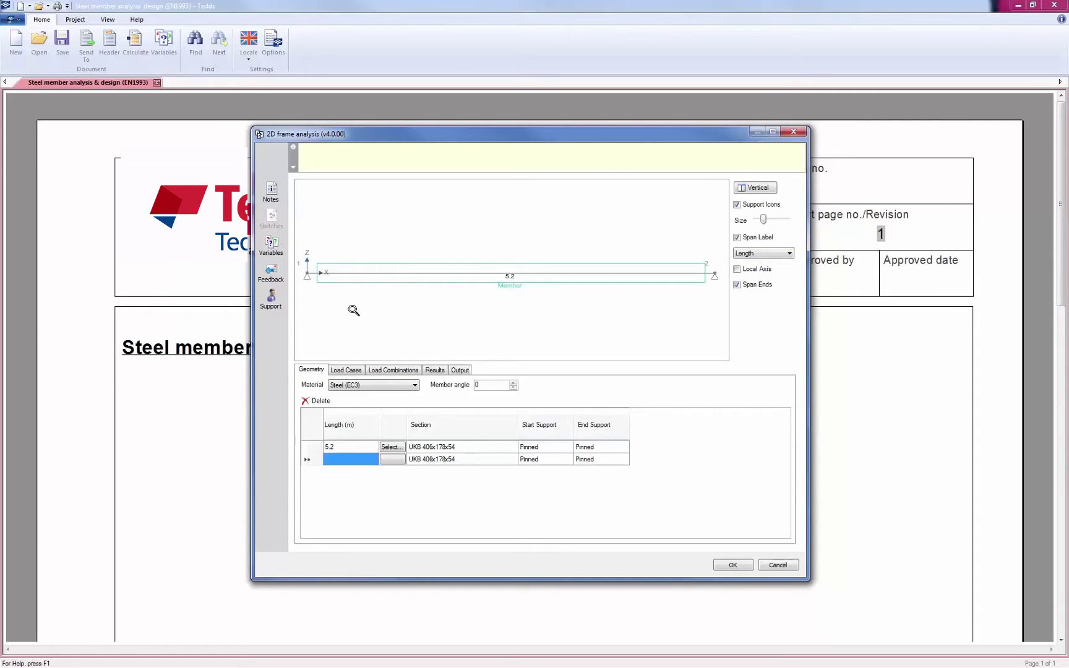
# Set up Self Weight, Permanent and Imposed load cases.
pyautogui.click(354, 374)
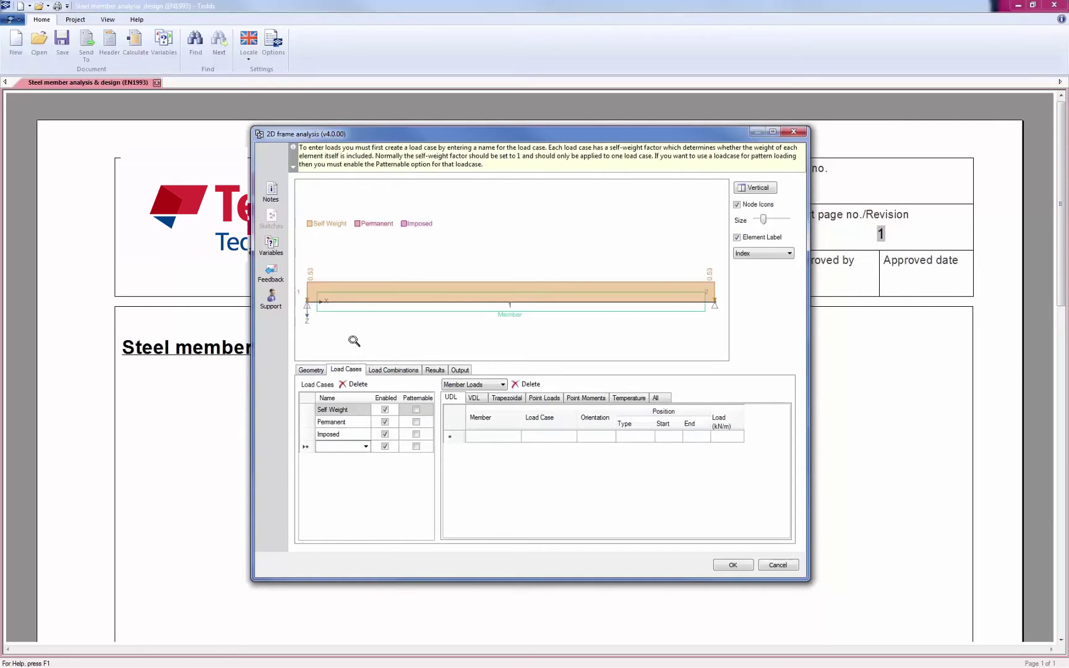
pyautogui.click(360, 413)
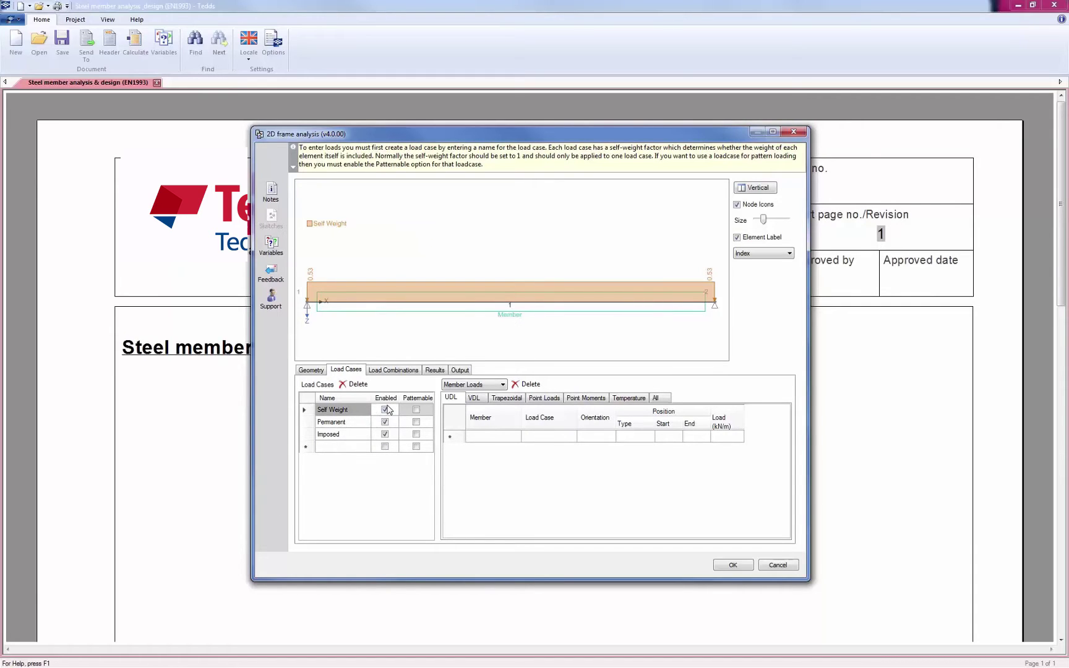
pyautogui.click(360, 426)
pyautogui.click(357, 438)
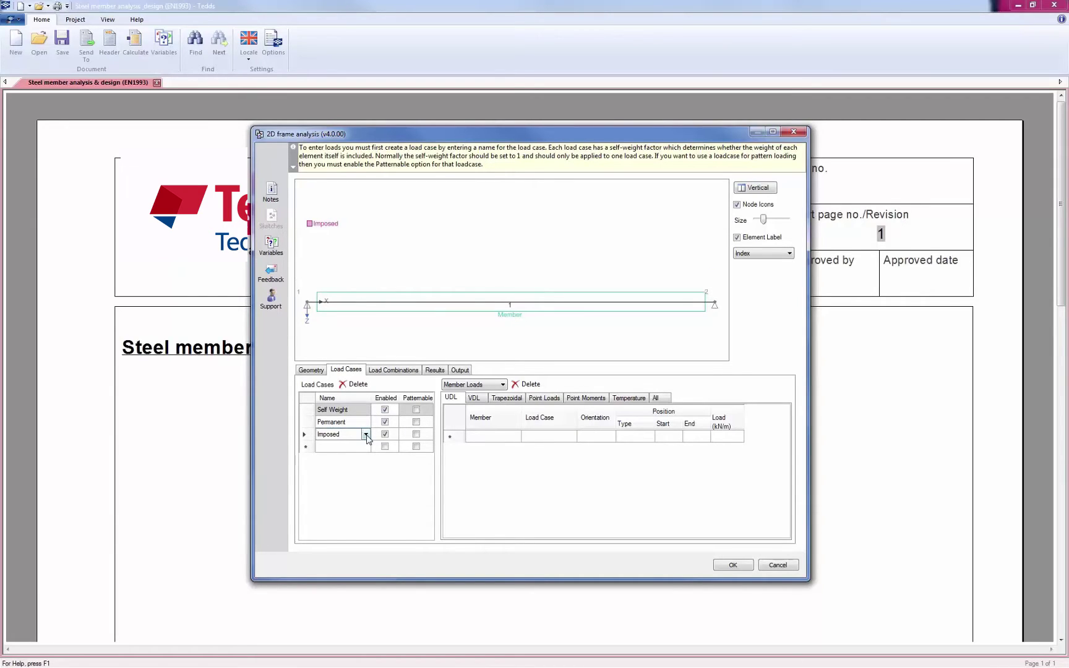
pyautogui.click(366, 435)
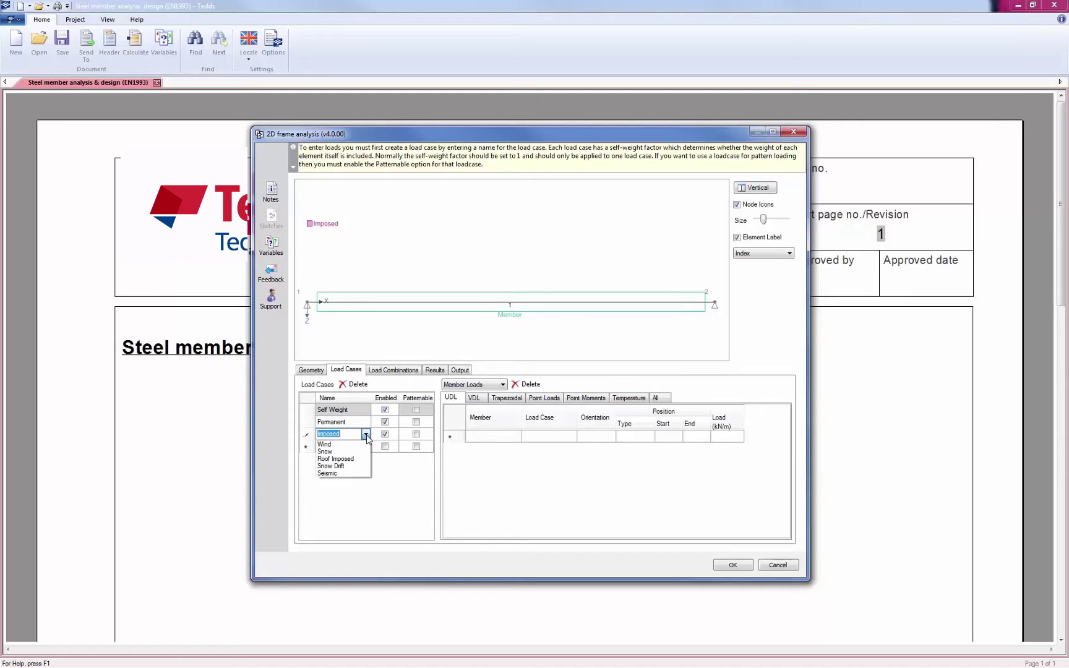
pyautogui.click(367, 436)
pyautogui.click(343, 447)
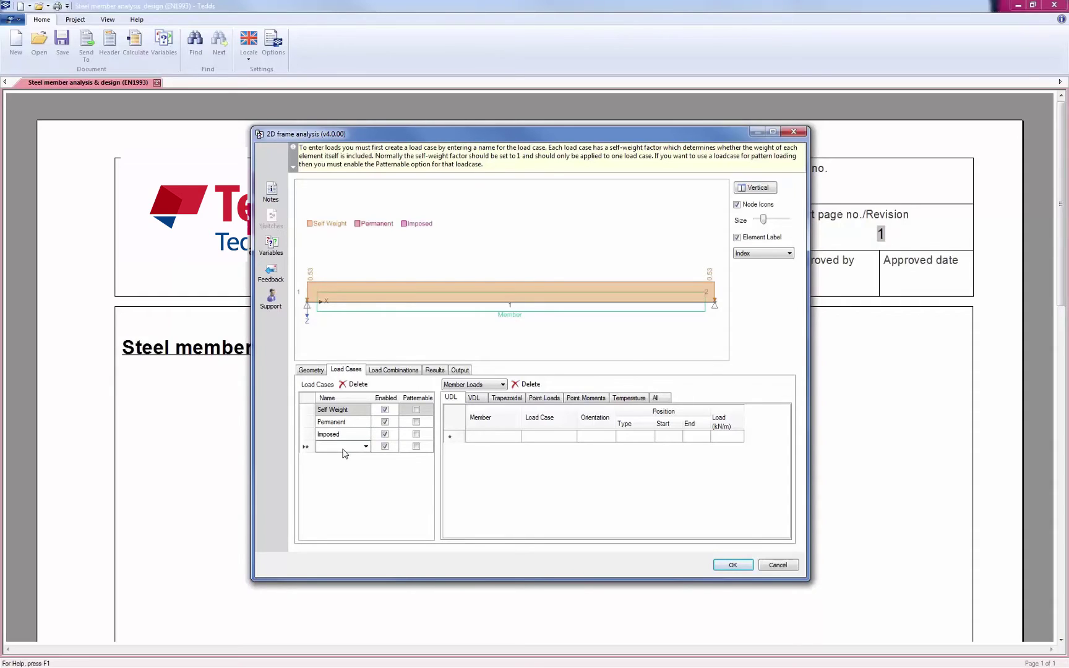
pyautogui.click(357, 425)
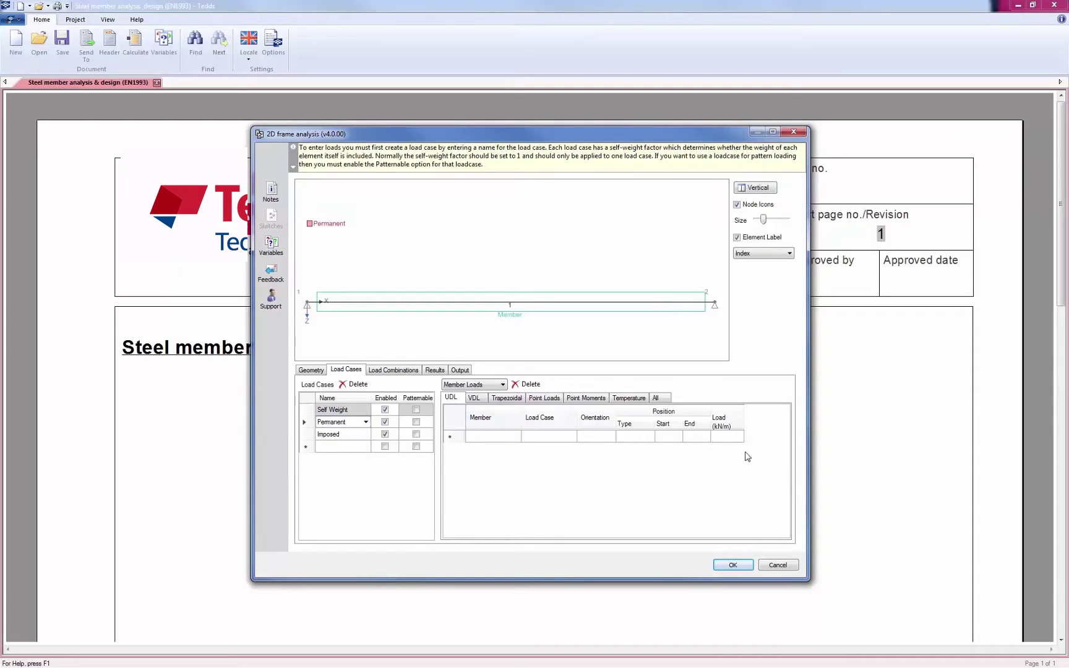
# Apply full-length member UDLs of 33 kN/m Permanent and 22 kN/m Imposed.
pyautogui.click(732, 439)
pyautogui.click(733, 438)
pyautogui.write('33')
pyautogui.click(346, 435)
pyautogui.click(735, 449)
pyautogui.write('22')
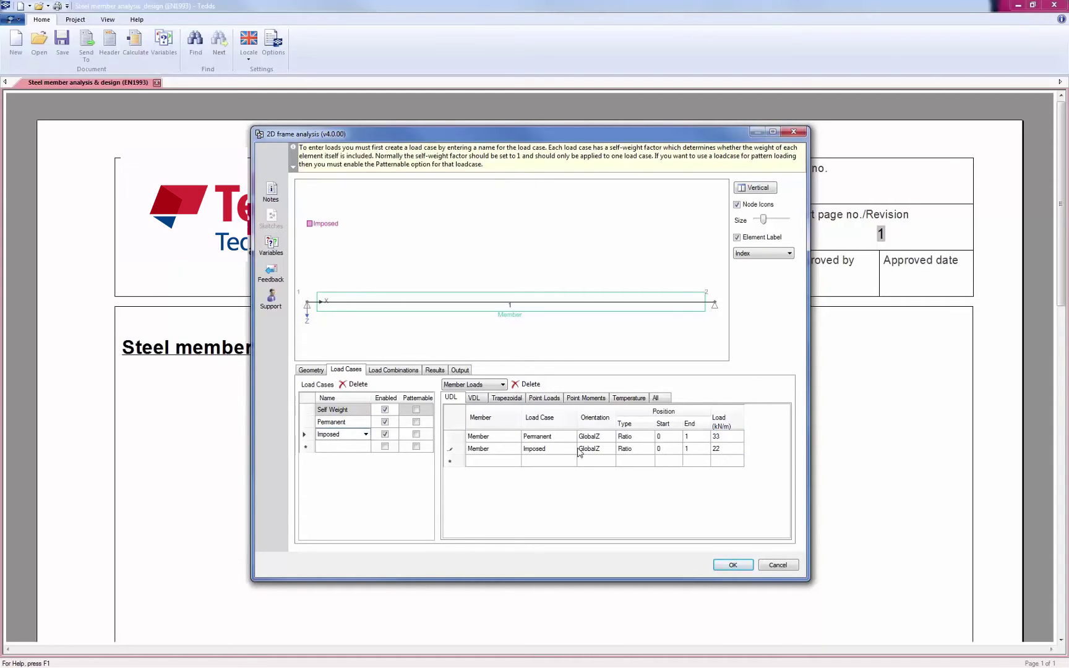
pyautogui.click(555, 438)
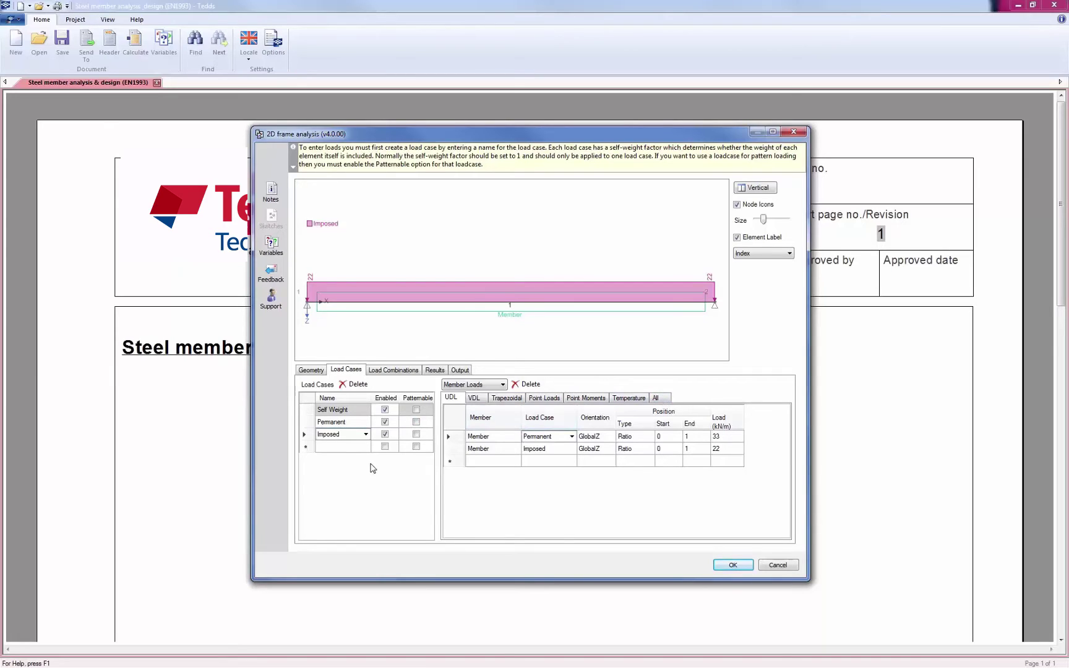
# Display the Self Weight, Permanent and Imposed loads on the beam, then all together.
pyautogui.click(347, 411)
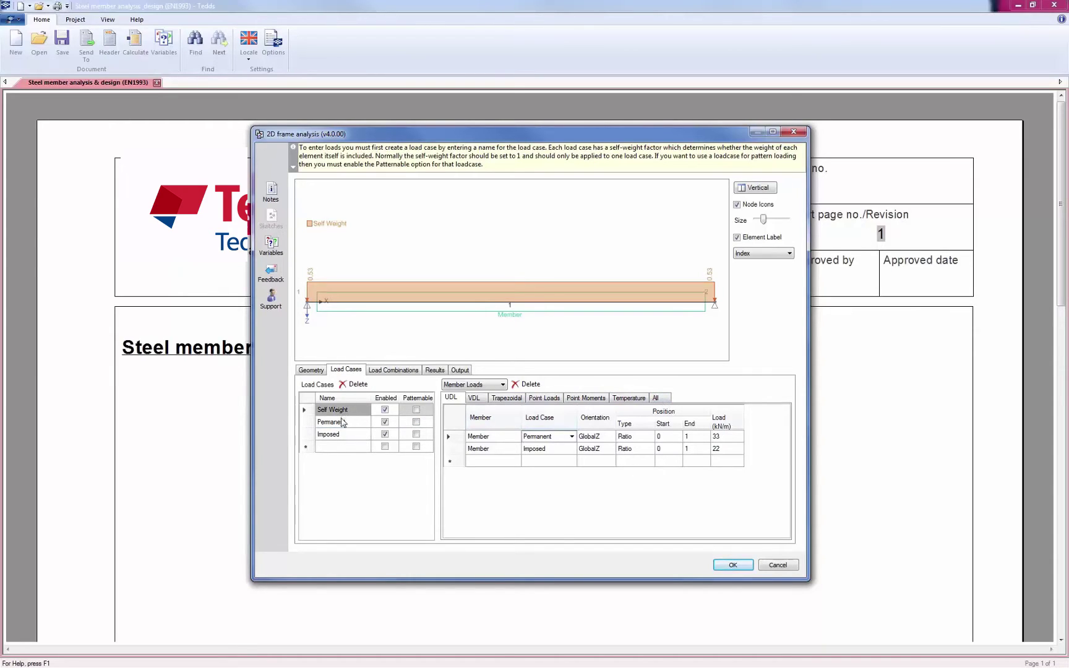
pyautogui.click(347, 424)
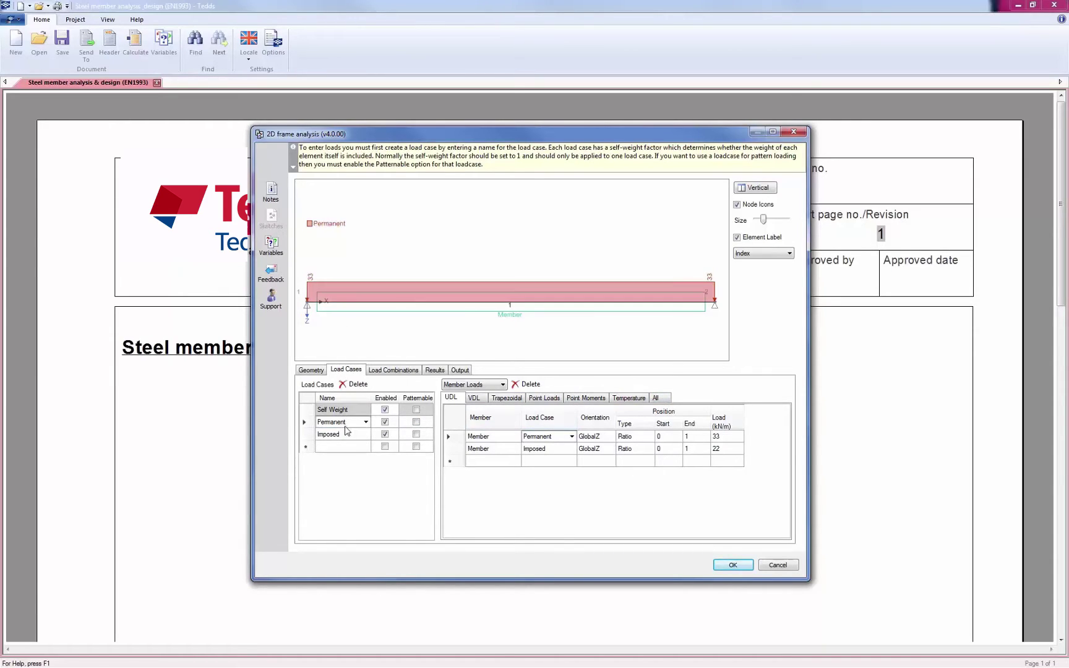
pyautogui.click(346, 438)
pyautogui.click(340, 446)
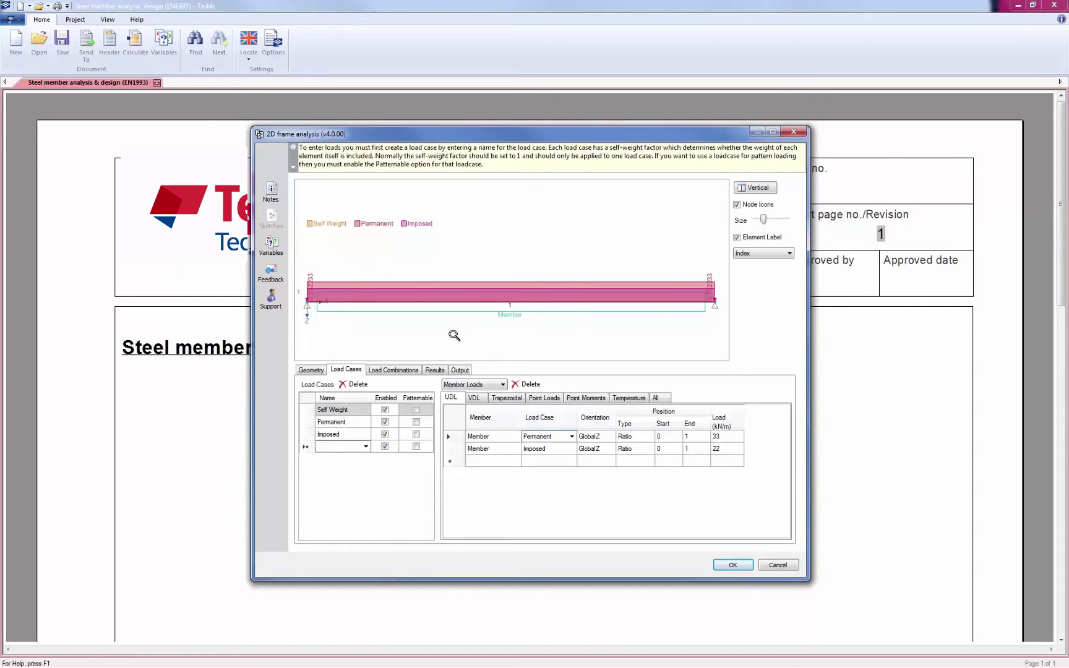
# Generate load combinations for EC - United Kingdom, ticking the 1.35G/1.35ξG + 1.5Q combinations.
pyautogui.click(375, 372)
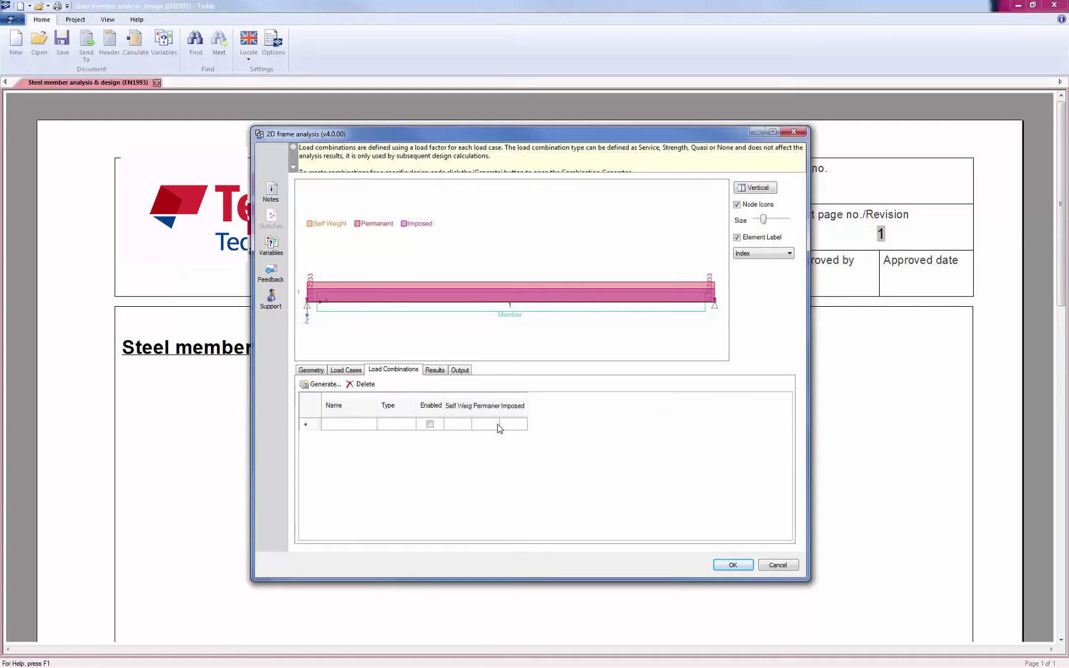
pyautogui.click(331, 385)
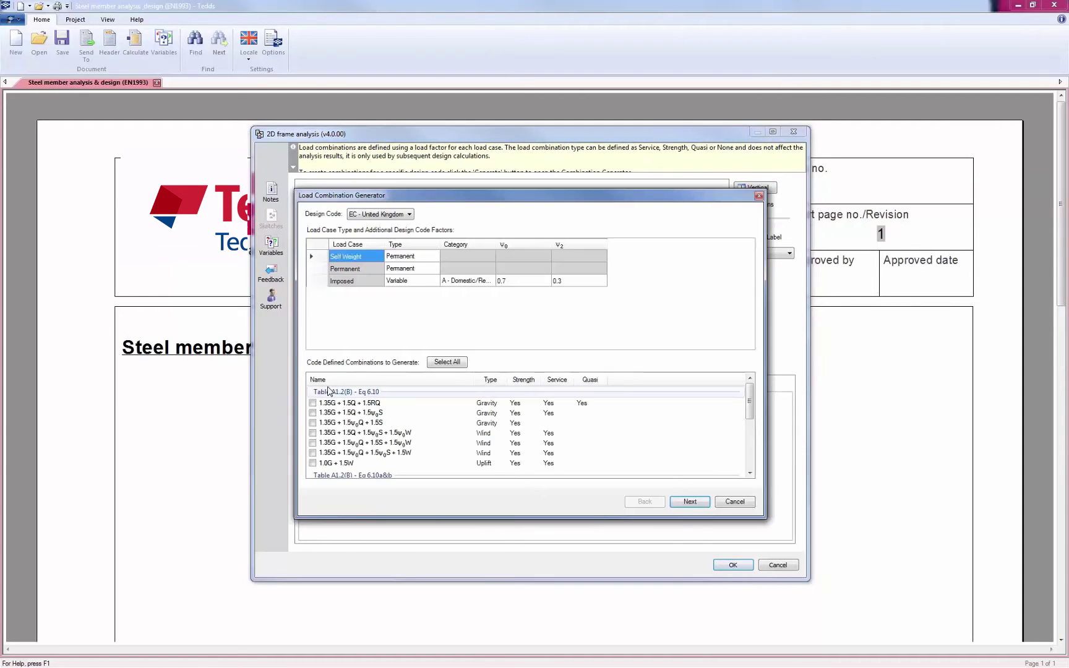
pyautogui.click(372, 214)
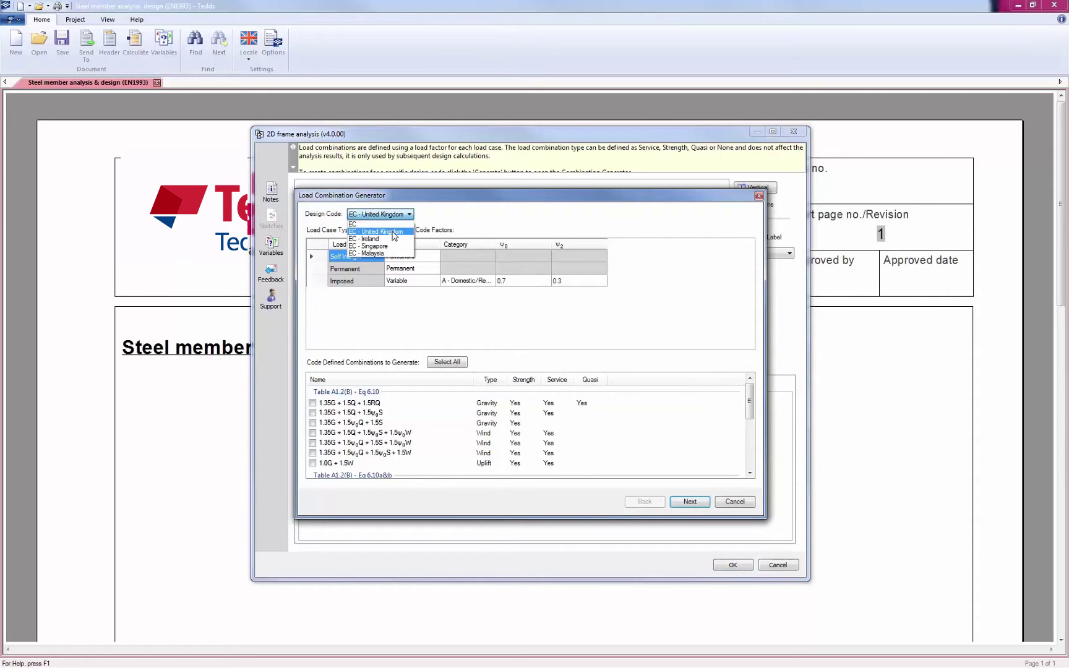
pyautogui.click(392, 232)
pyautogui.click(312, 403)
pyautogui.click(752, 457)
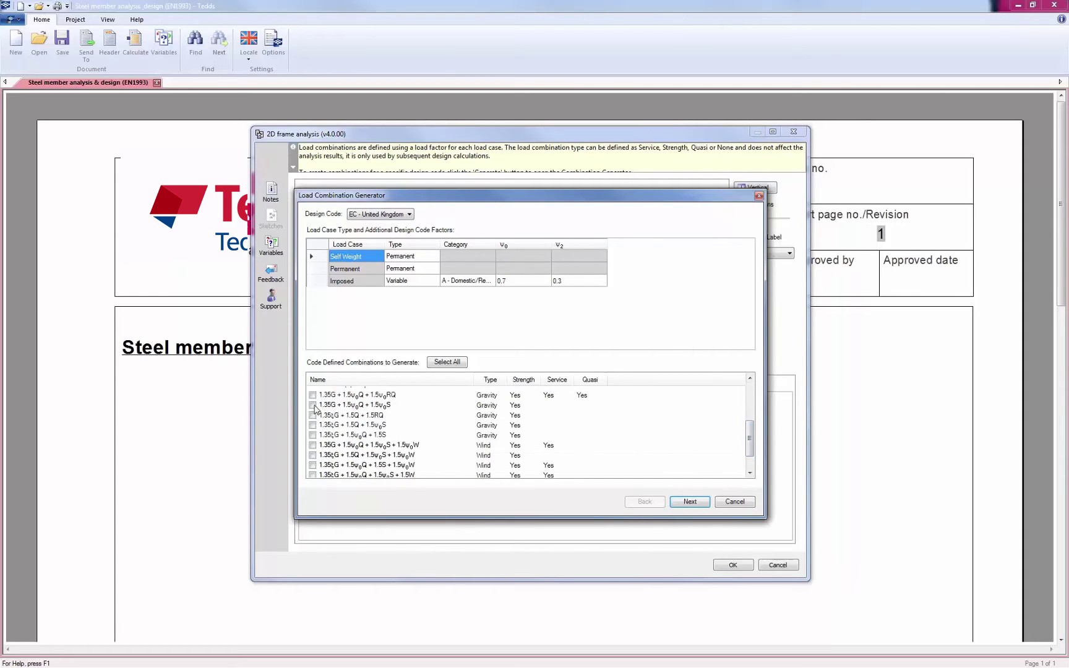
pyautogui.click(313, 416)
pyautogui.click(313, 425)
pyautogui.click(690, 502)
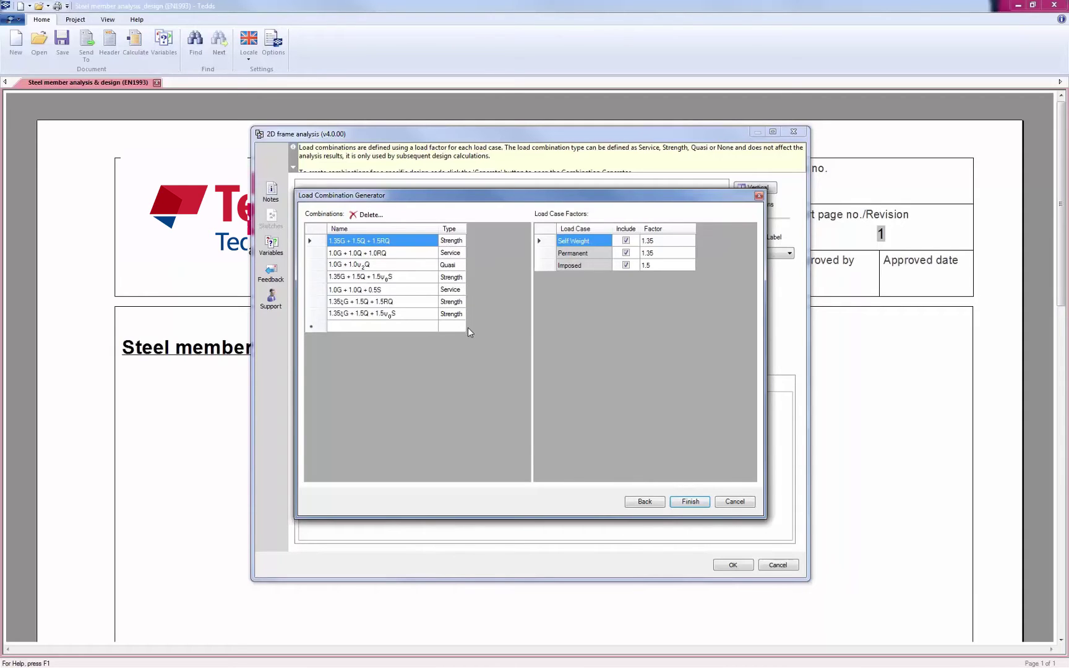
# Review the factors of each generated combination and add all seven to the analysis.
pyautogui.click(423, 253)
pyautogui.click(423, 266)
pyautogui.click(423, 278)
pyautogui.click(423, 289)
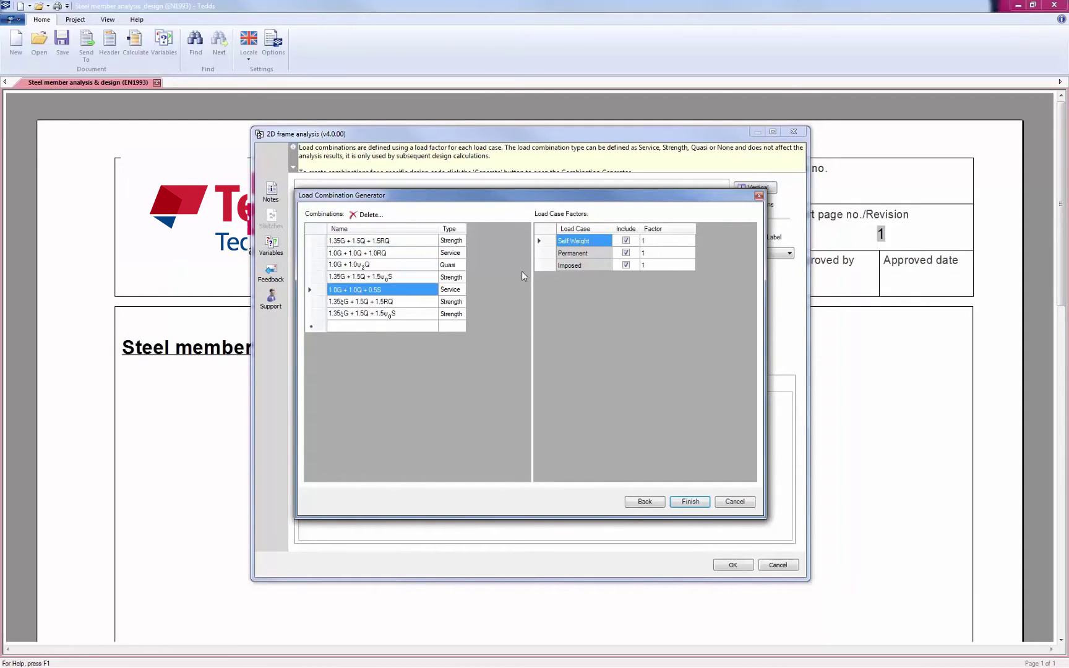
pyautogui.click(440, 301)
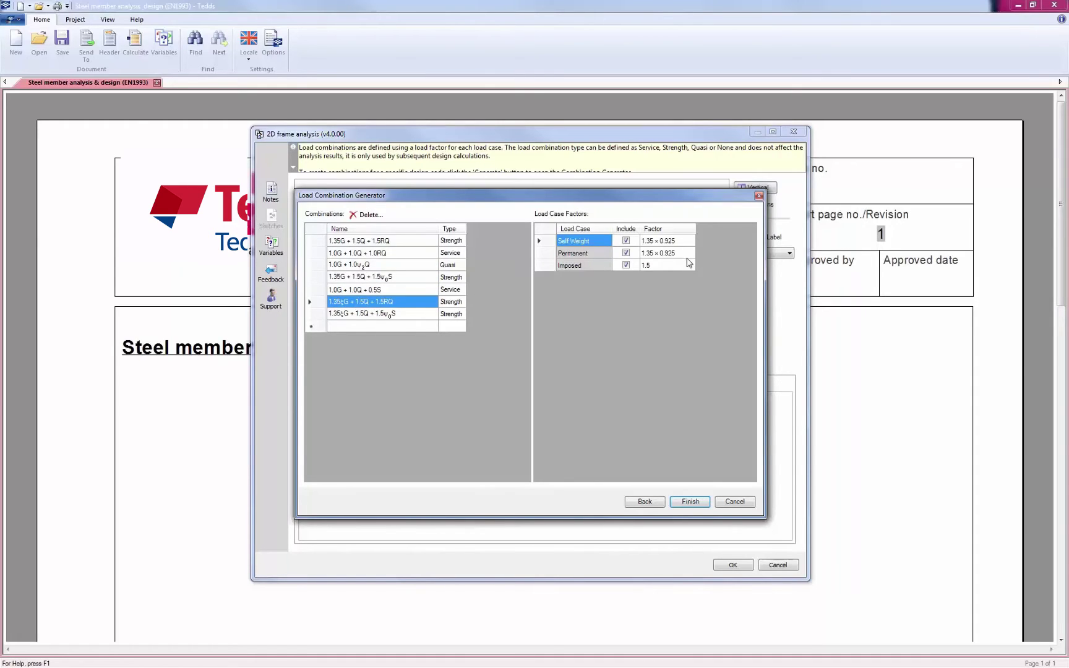
pyautogui.click(691, 502)
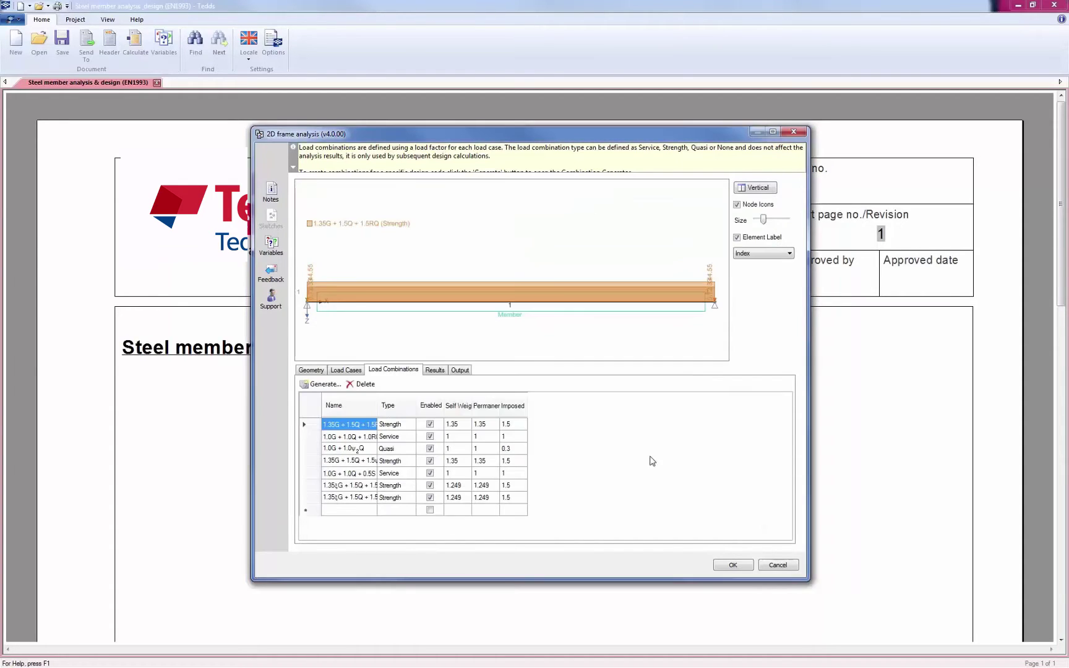
# Delete combinations 3–7, leaving 1.35G + 1.5Q + 1.5RQ Strength and 1.0G + 1.0Q + 1.0RQ Service.
pyautogui.click(367, 438)
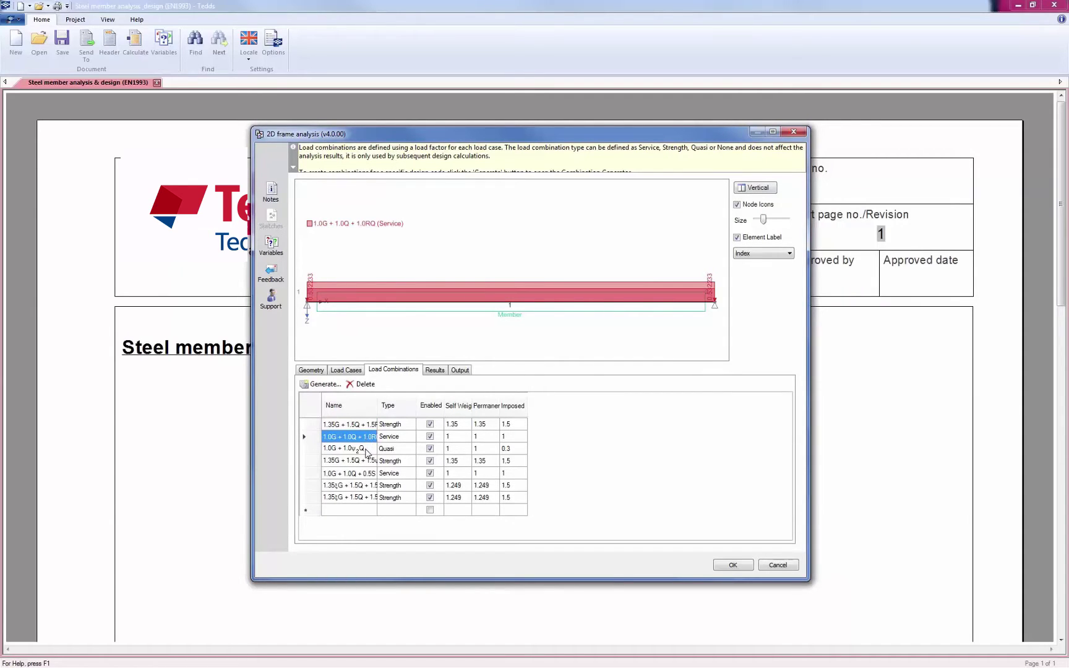
pyautogui.click(367, 450)
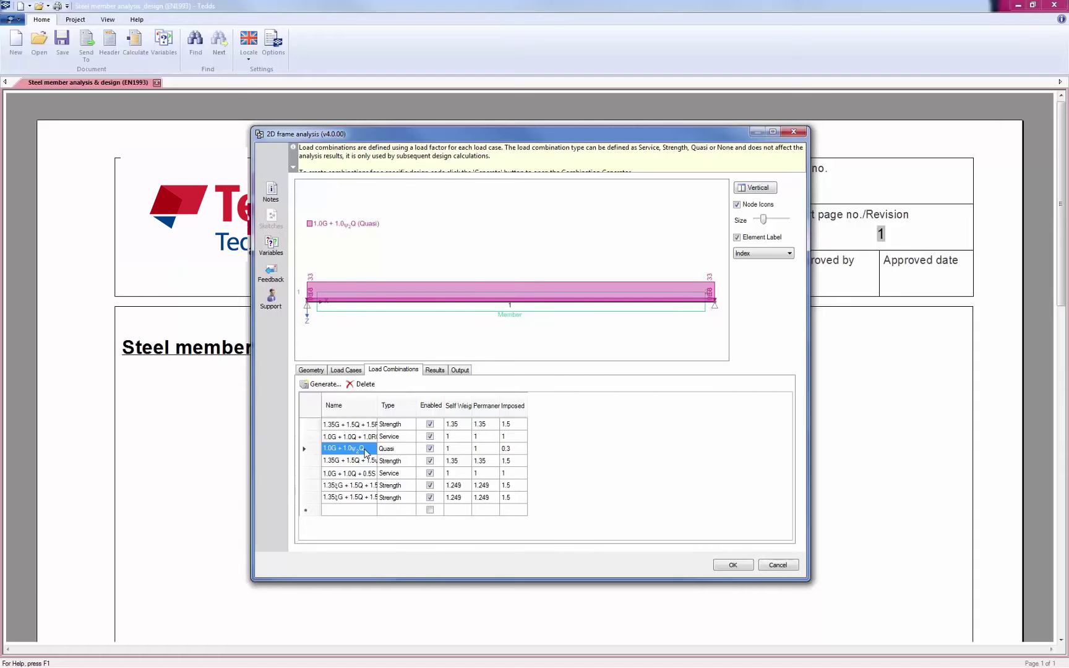
pyautogui.keyDown('shift'); pyautogui.click(346, 499); pyautogui.keyUp('shift')
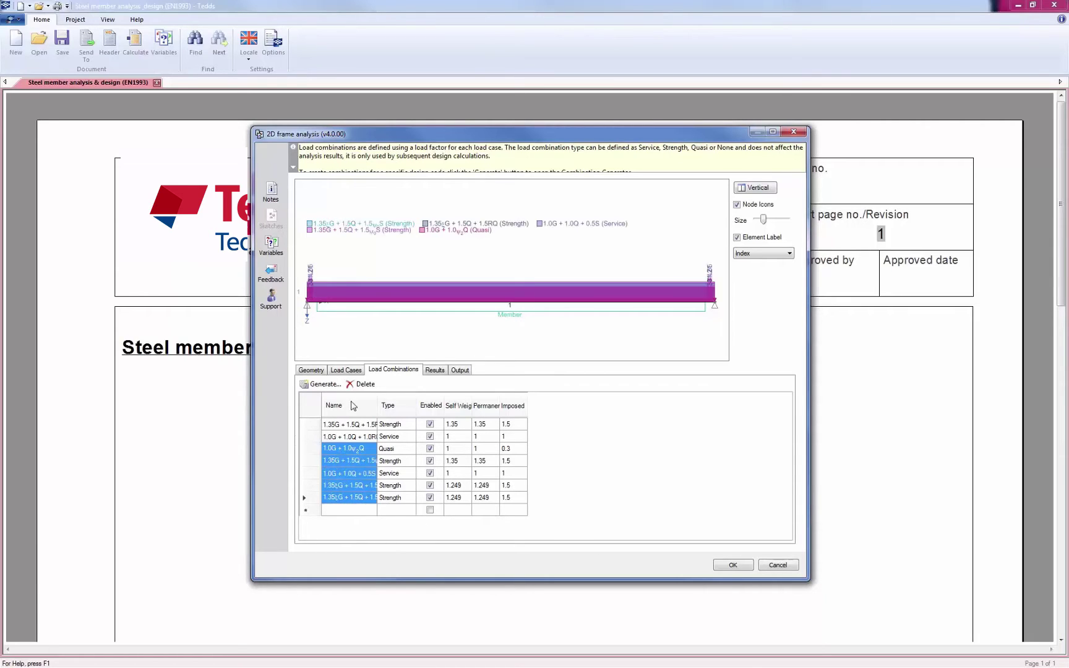
pyautogui.click(363, 384)
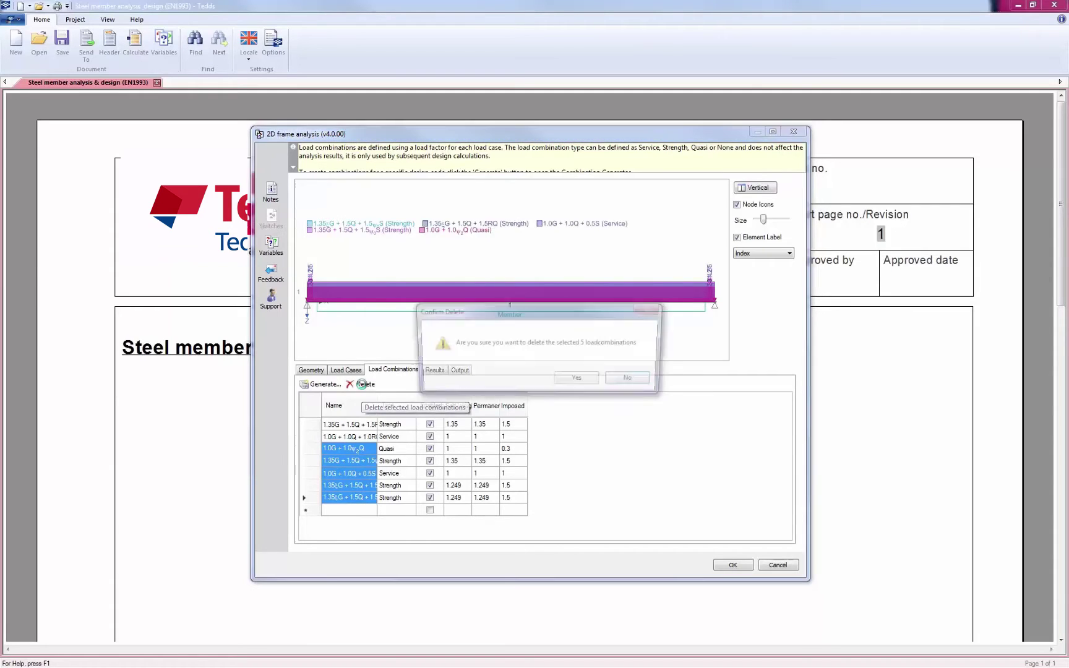
pyautogui.click(579, 381)
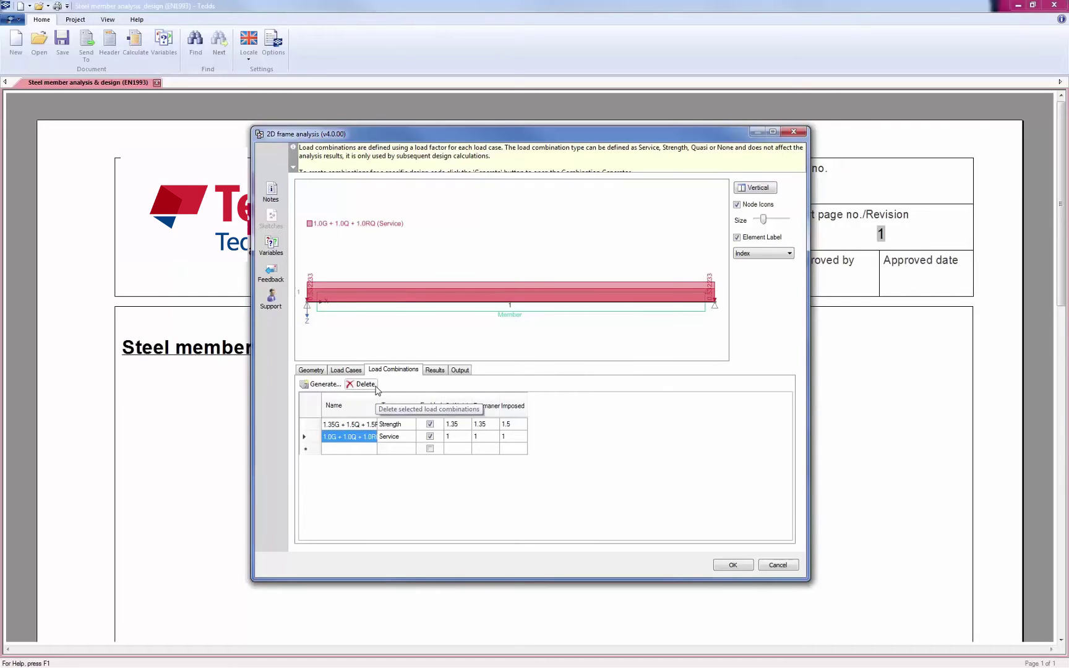
pyautogui.click(361, 424)
pyautogui.click(369, 440)
# Check the member moment and shear results on the Results Members tab, then view Output options.
pyautogui.click(433, 370)
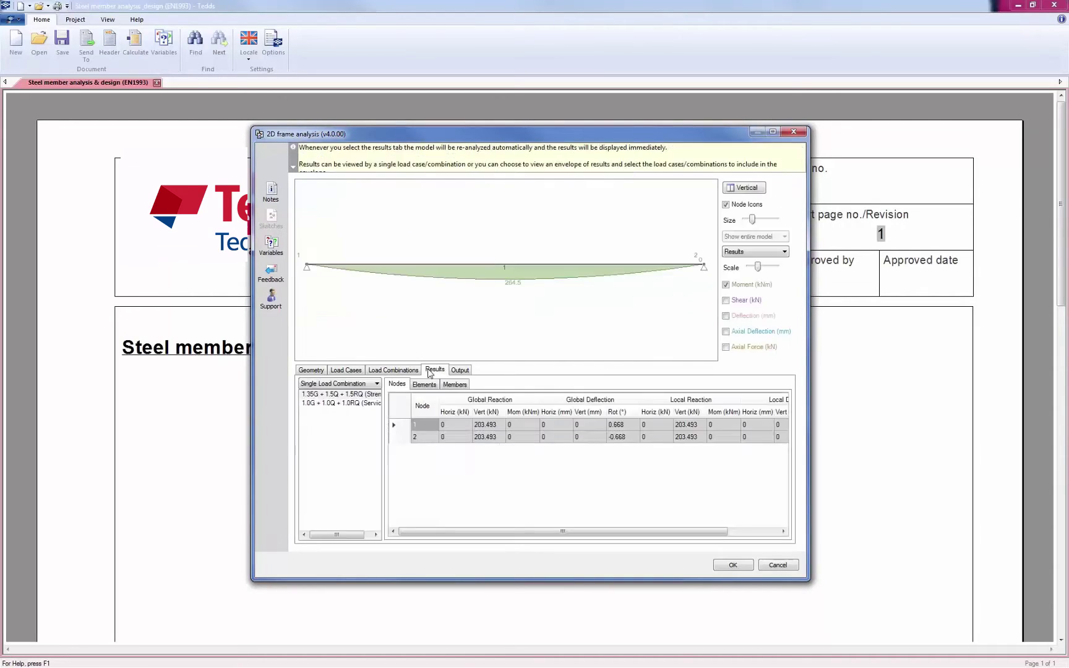
pyautogui.click(461, 387)
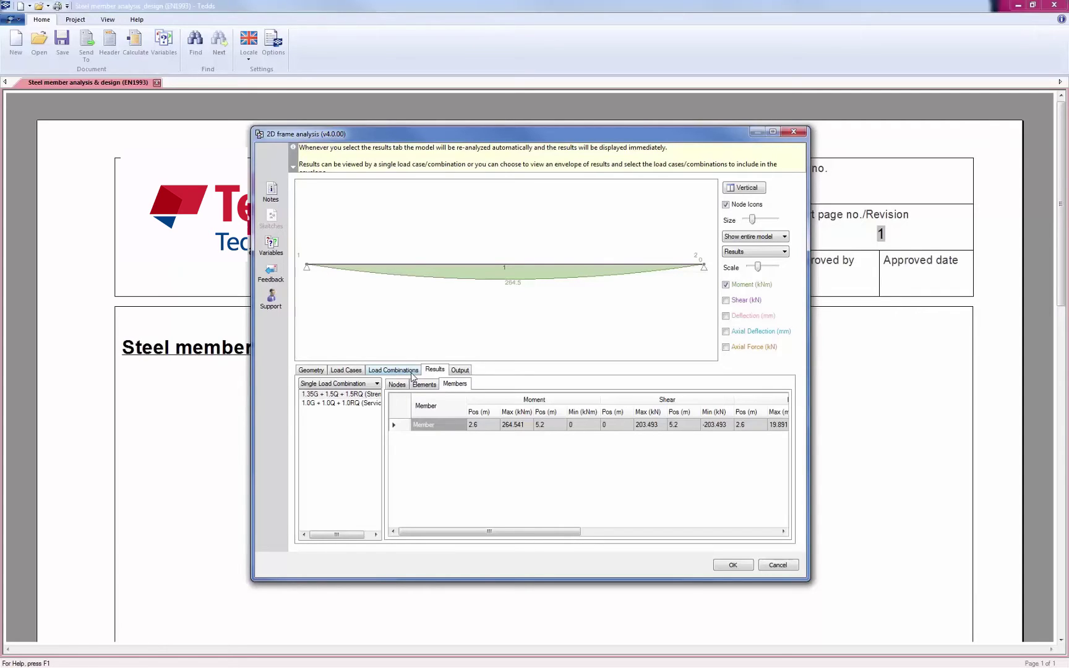
pyautogui.click(461, 370)
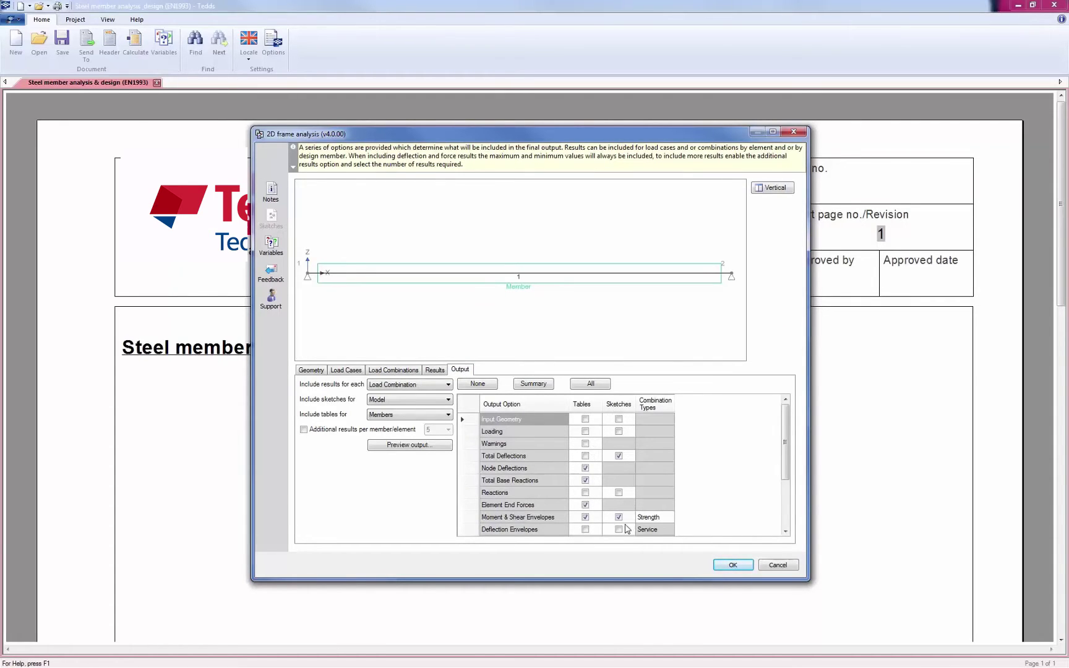
# Tick the Loading tables and the Moments & Shears sketches for the output.
pyautogui.click(585, 432)
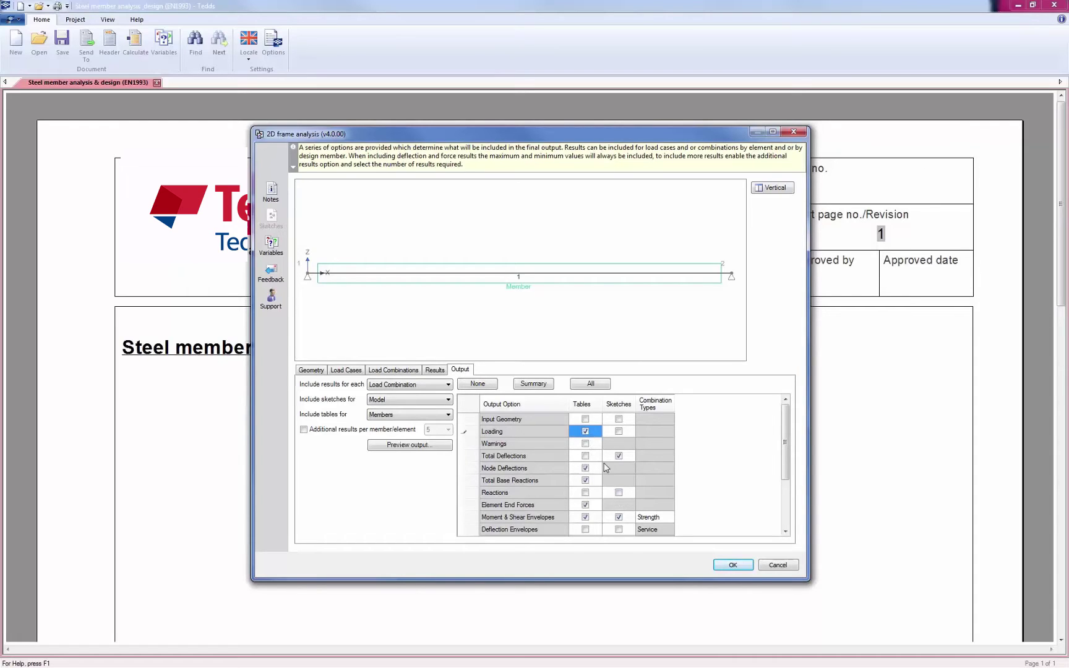
pyautogui.scroll(-2, 609, 474)
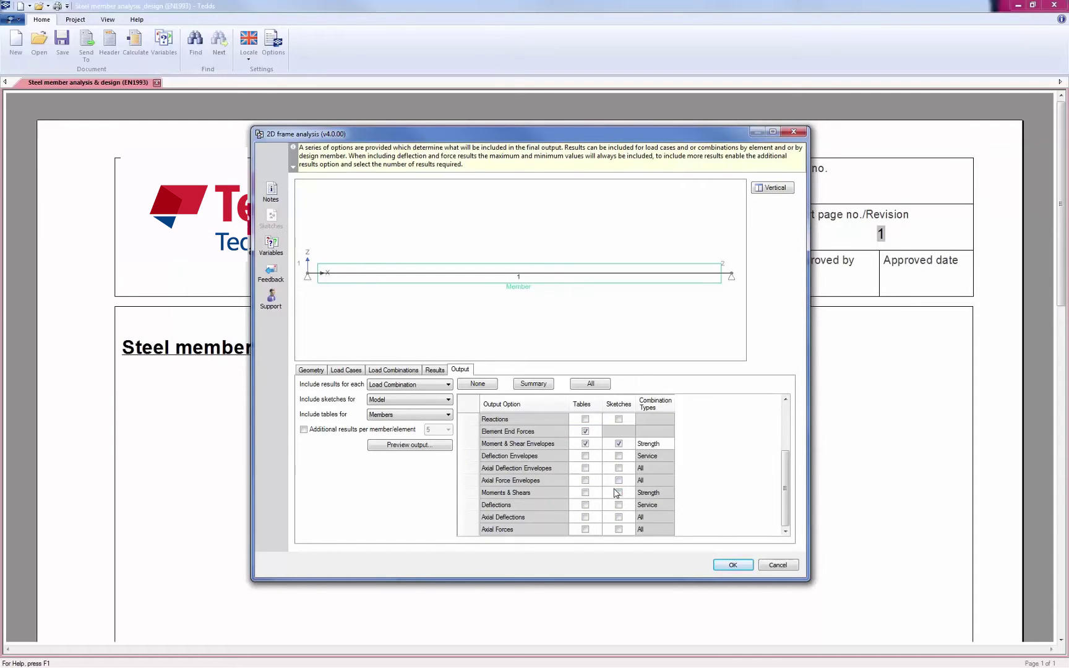
pyautogui.click(618, 492)
# Preview the analysis output report, scroll through it, and close the preview.
pyautogui.click(402, 445)
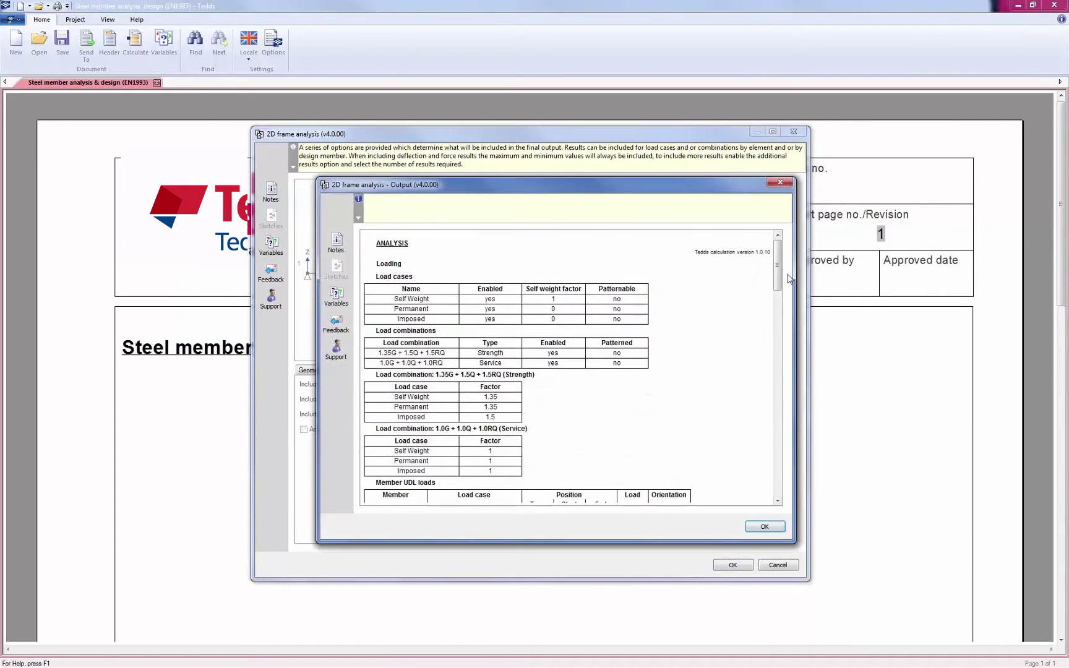
pyautogui.moveTo(783, 302); pyautogui.dragTo(784, 400)
pyautogui.click(780, 481)
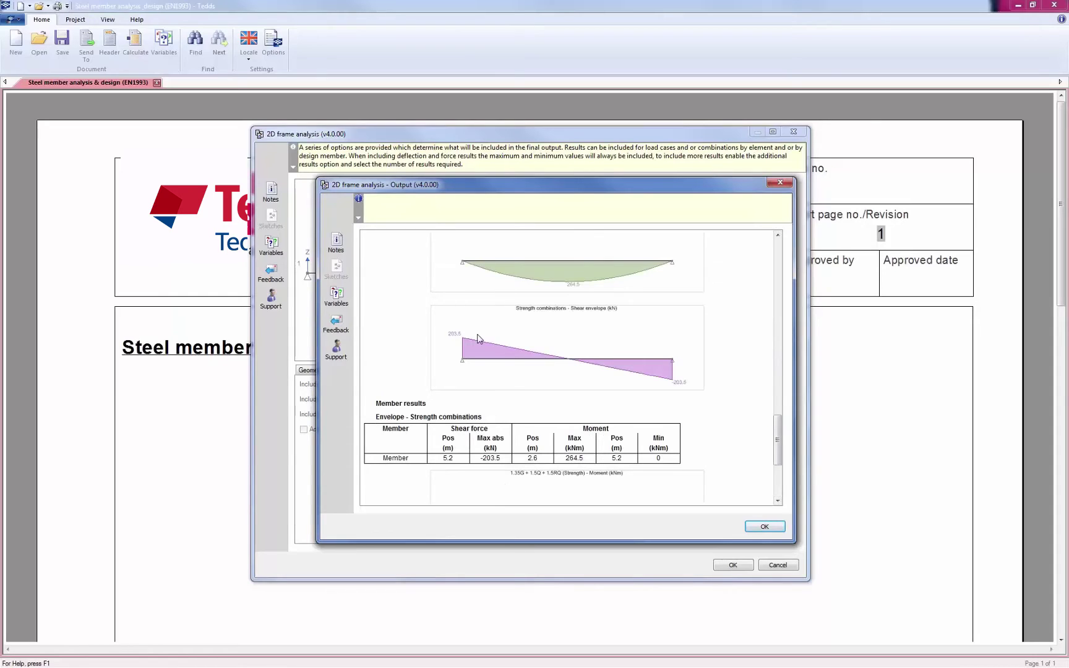
pyautogui.click(780, 488)
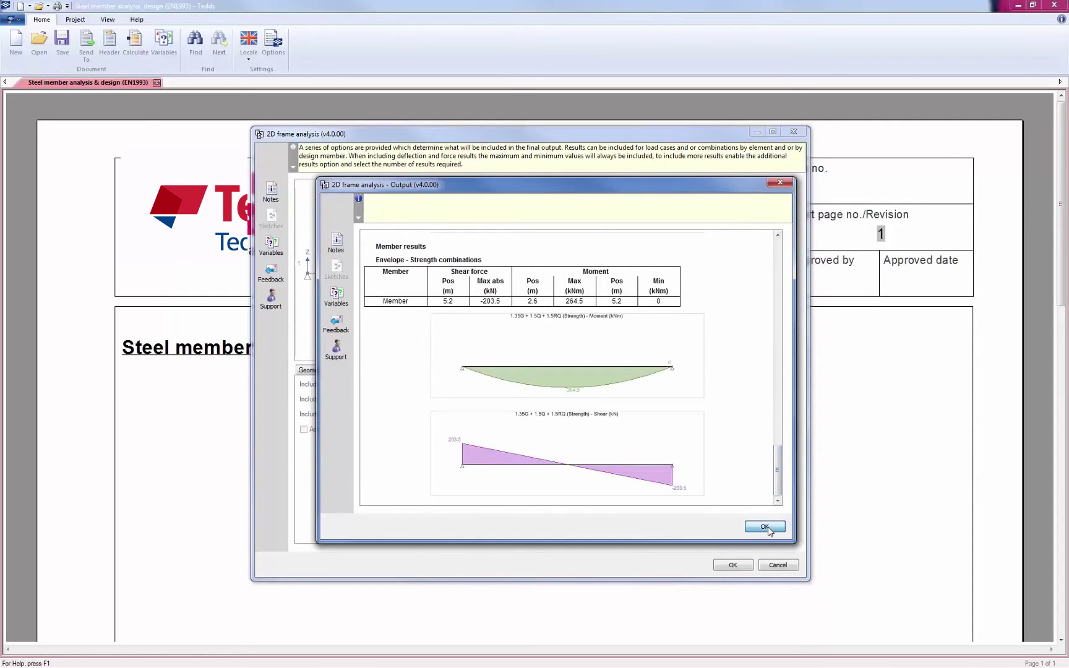
pyautogui.click(766, 527)
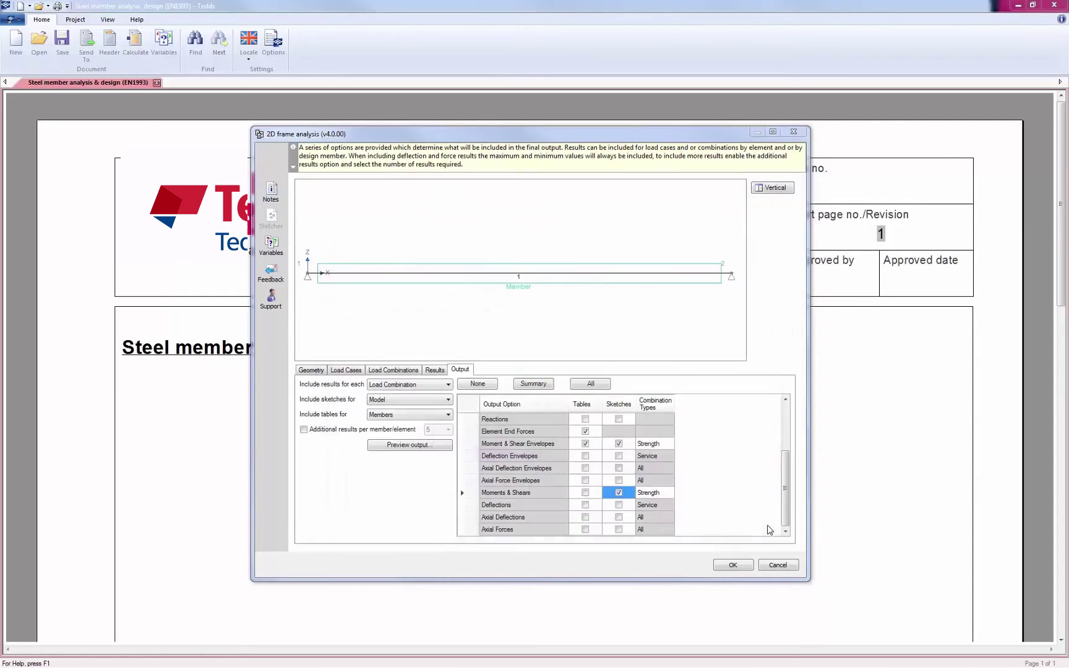
# Accept the frame analysis and return to the Member analysis & design dialog for the 5200 mm beam.
pyautogui.click(740, 566)
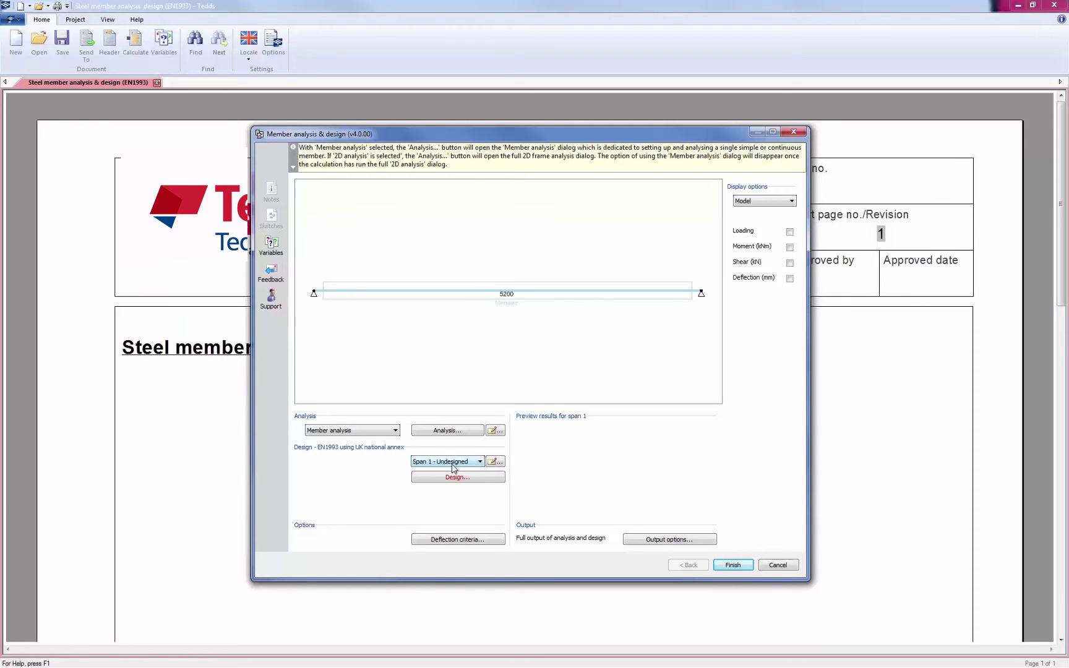
# Open Span 1's steel design, which fails bending at 1.608, and its Design options.
pyautogui.click(457, 480)
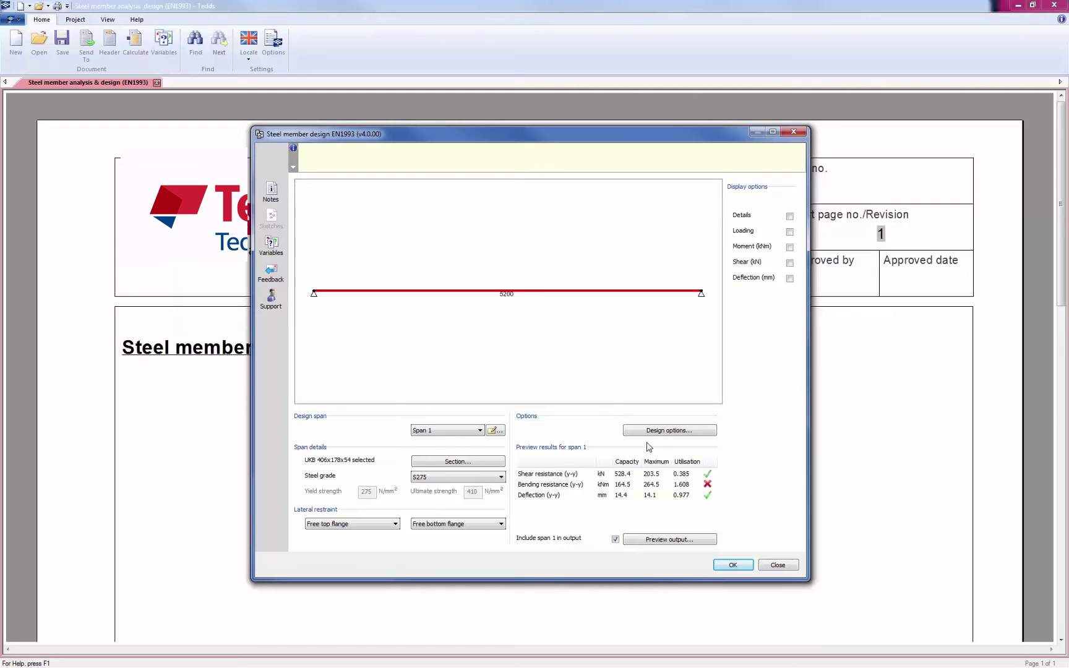
pyautogui.click(665, 433)
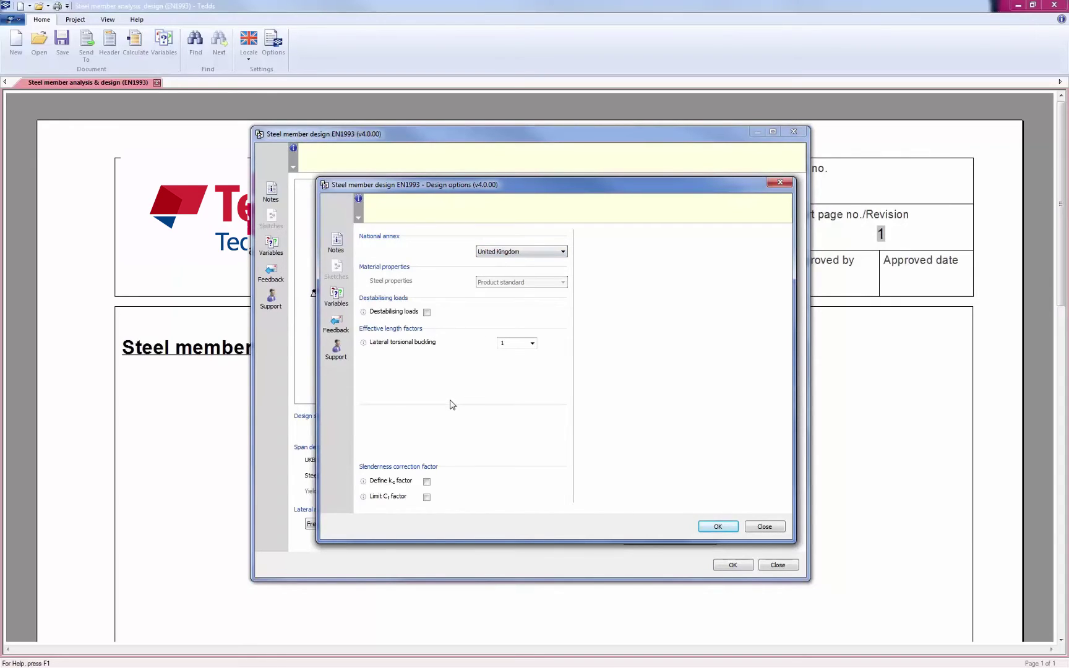
pyautogui.click(516, 343)
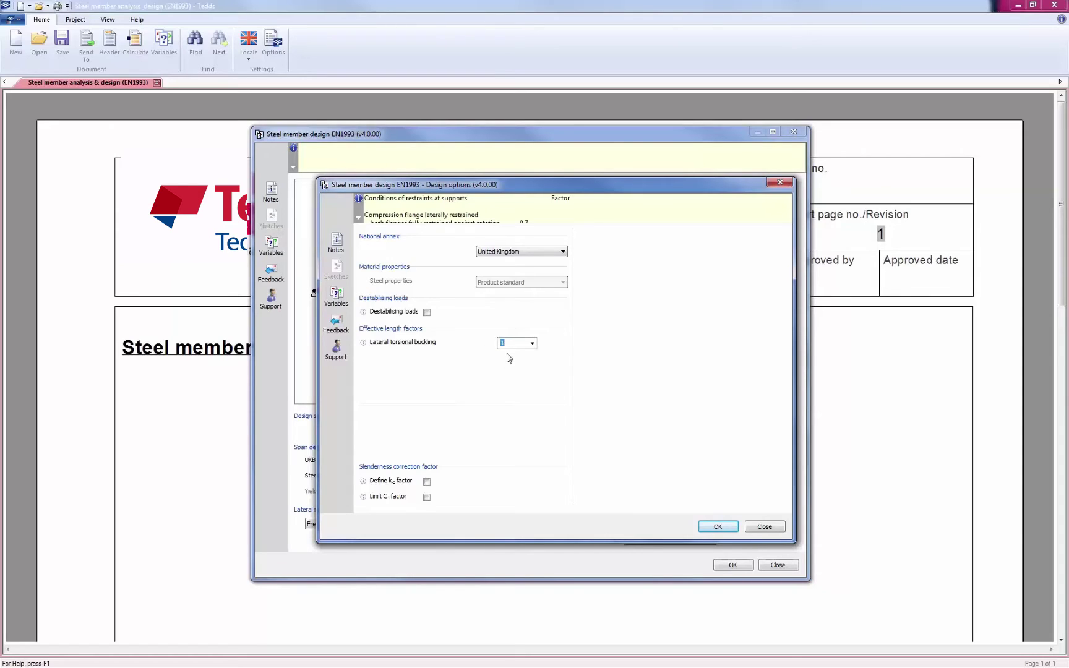
pyautogui.click(359, 219)
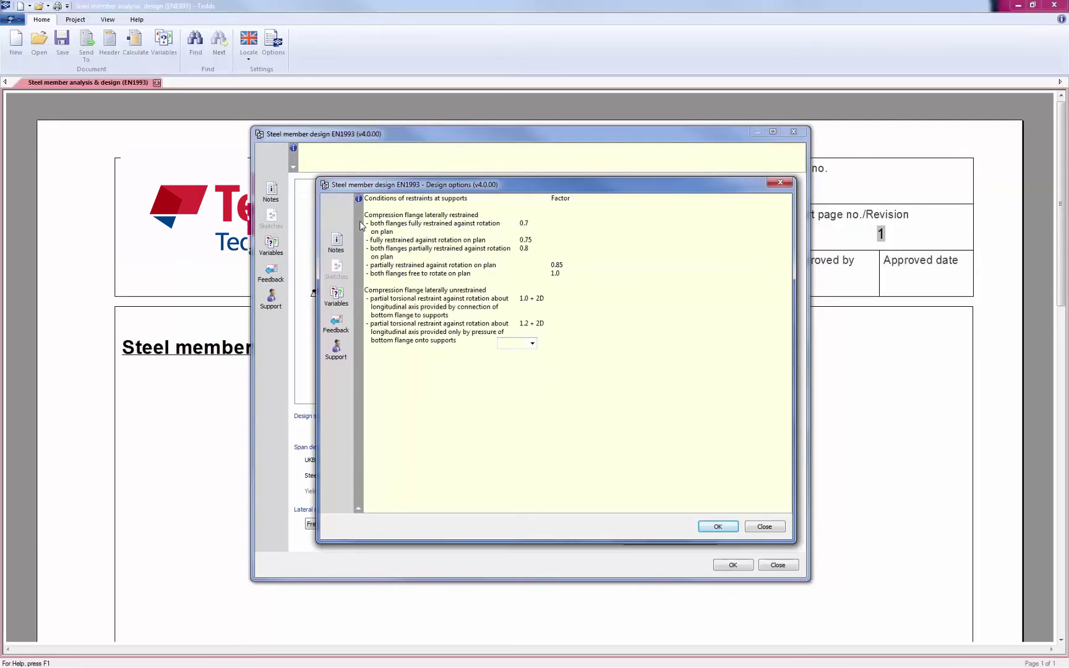
pyautogui.click(359, 508)
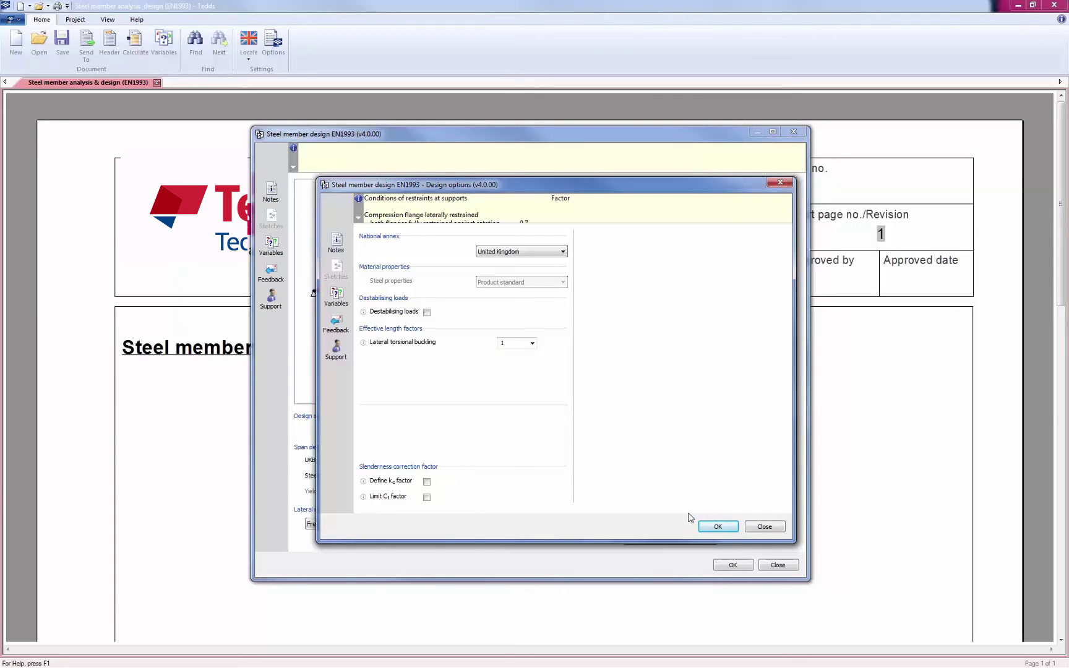
# Accept the design options, set span 1 to S355 steel and Intermediate top flange restraint.
pyautogui.click(718, 526)
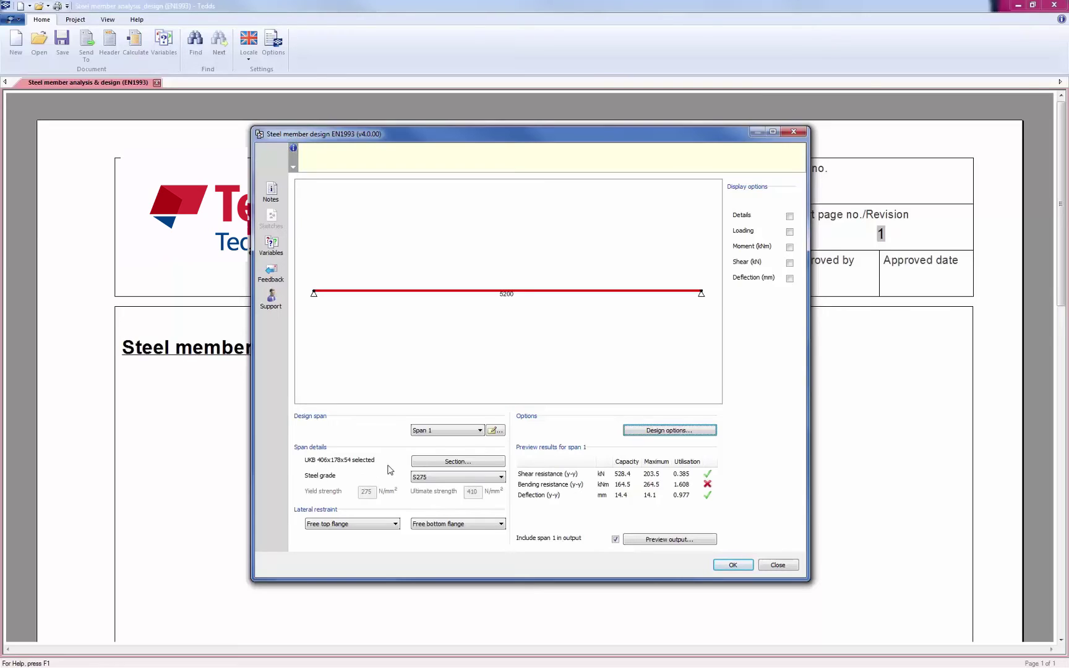
pyautogui.click(459, 478)
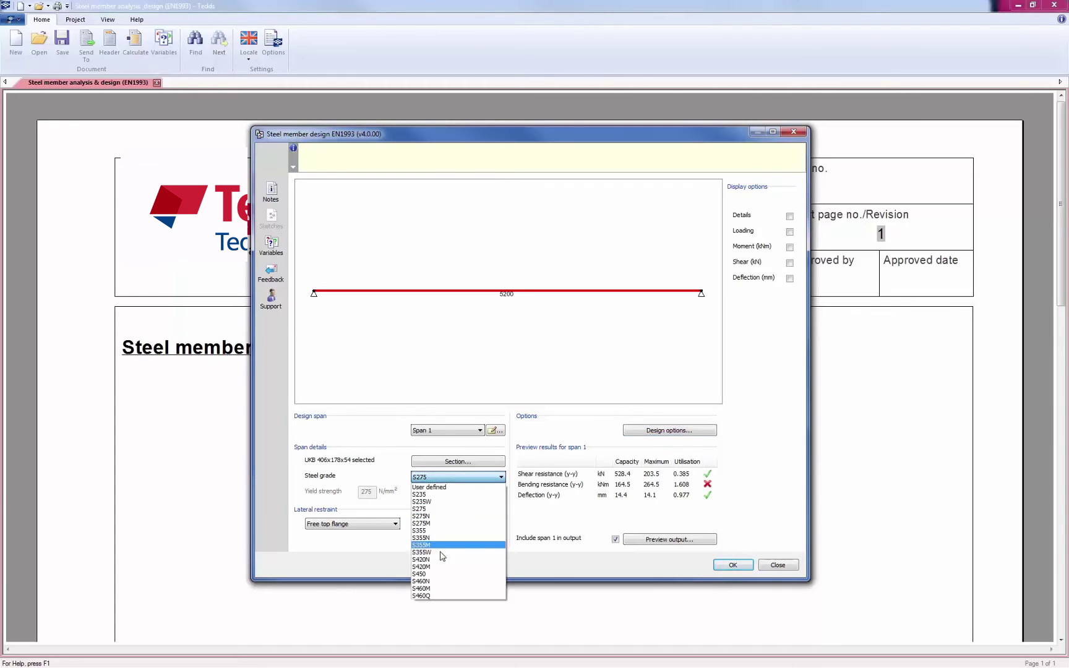
pyautogui.click(422, 531)
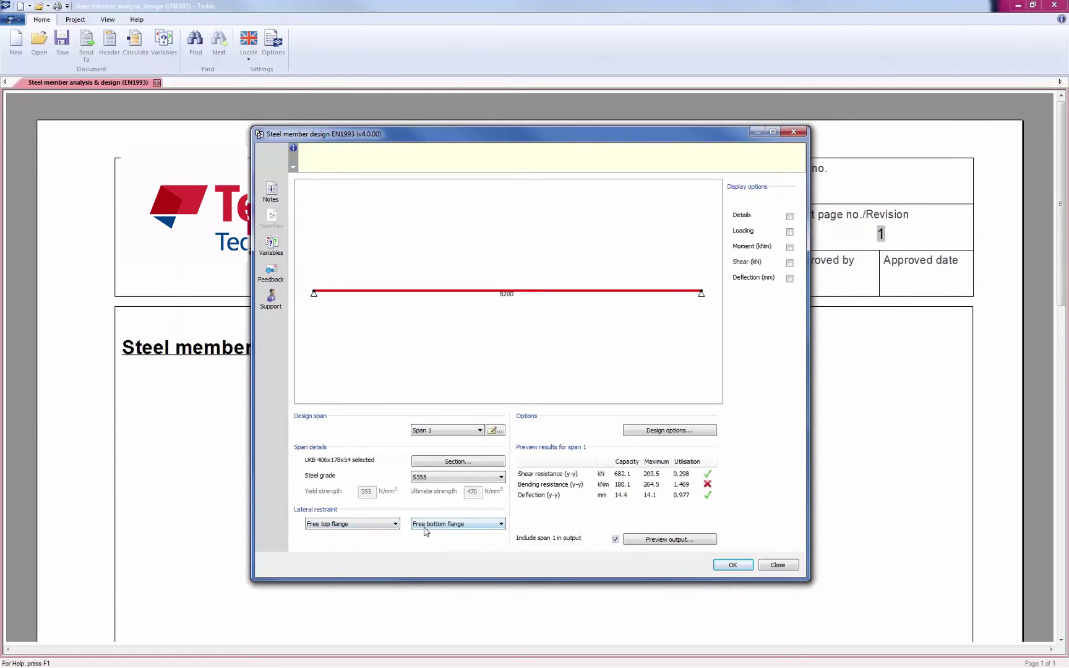
pyautogui.click(357, 525)
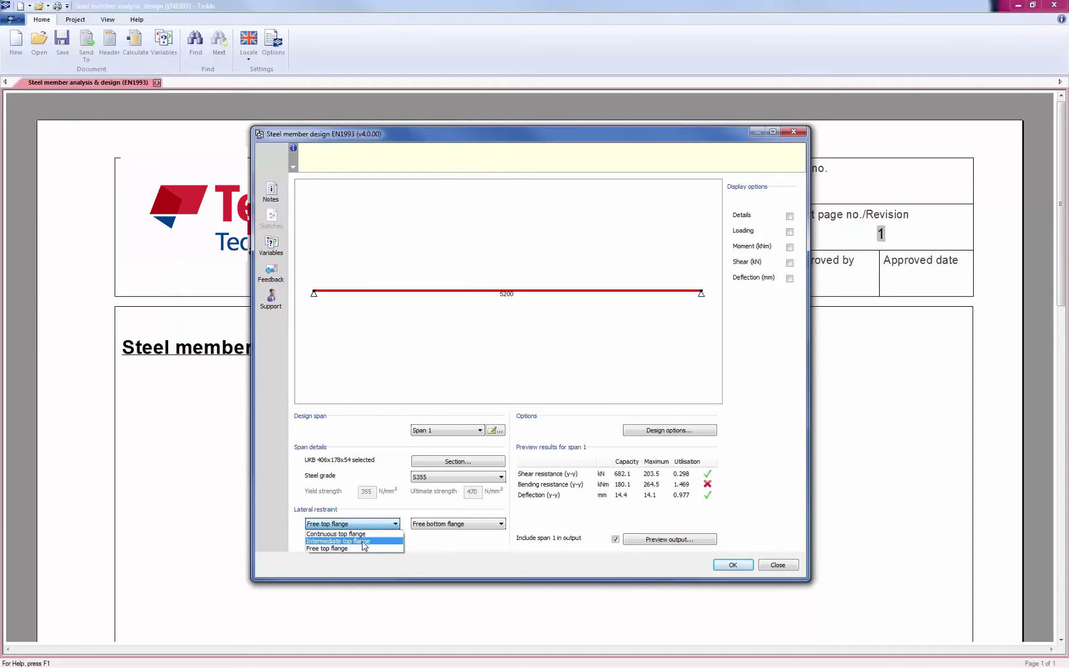
pyautogui.click(363, 542)
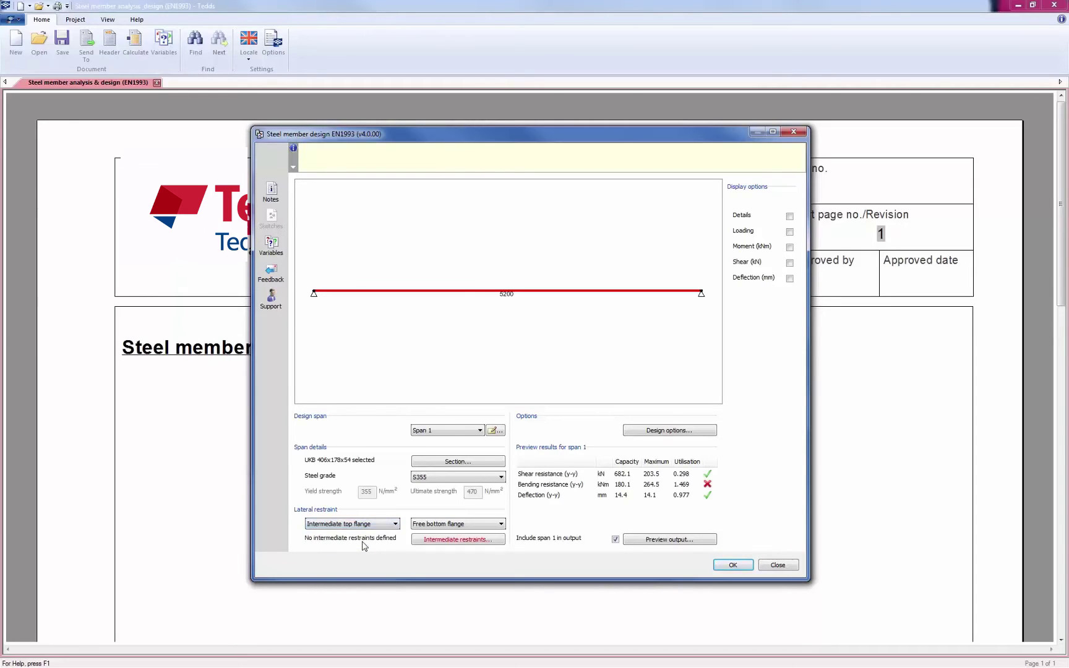
# Add three intermediate top-flange restraints at a regular 1300 mm spacing, bringing bending to 0.707.
pyautogui.click(458, 539)
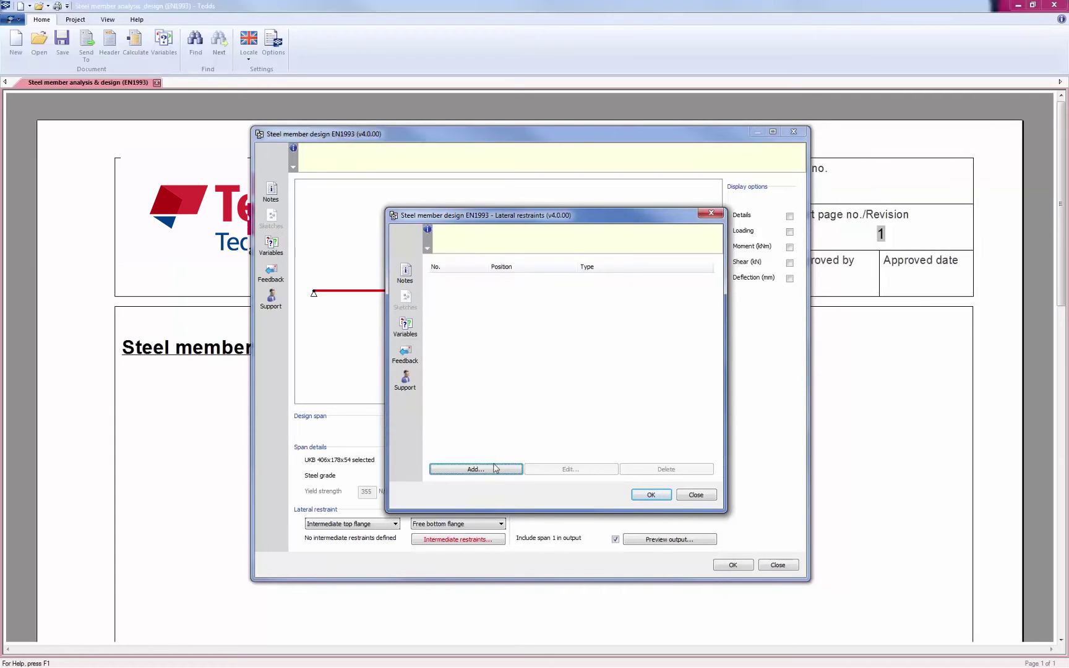
pyautogui.click(488, 473)
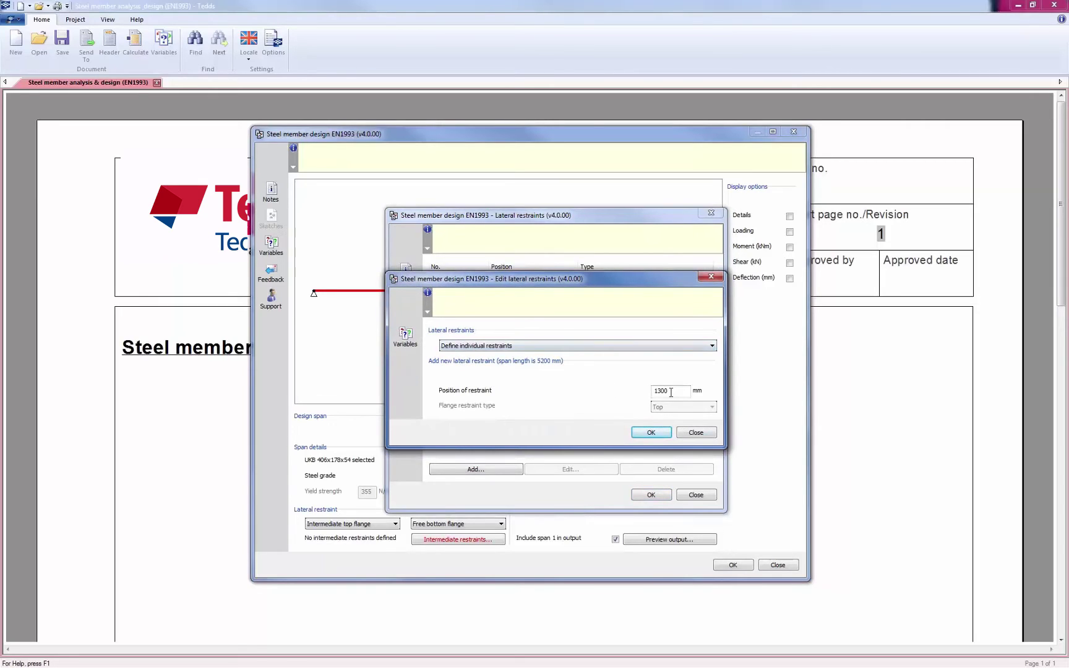
pyautogui.click(540, 349)
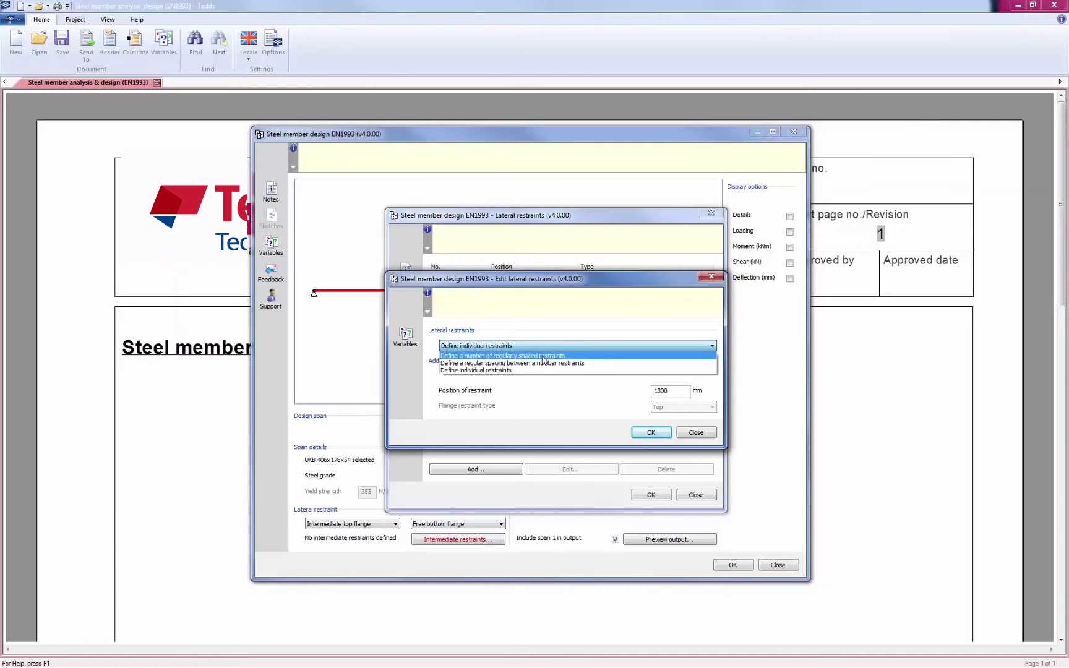
pyautogui.click(544, 356)
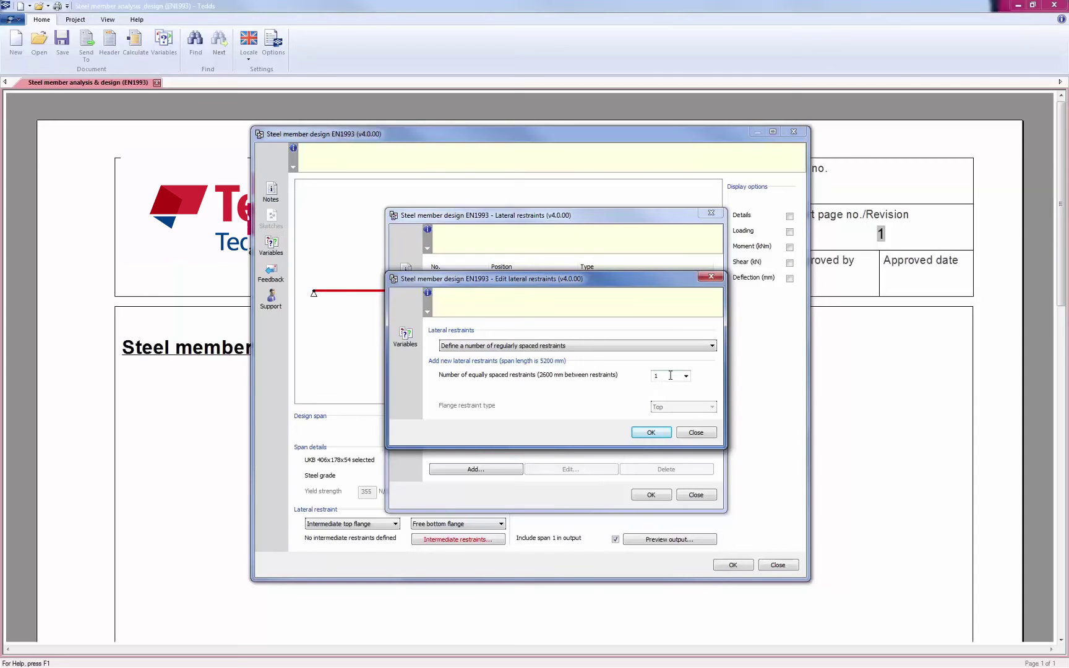
pyautogui.click(555, 347)
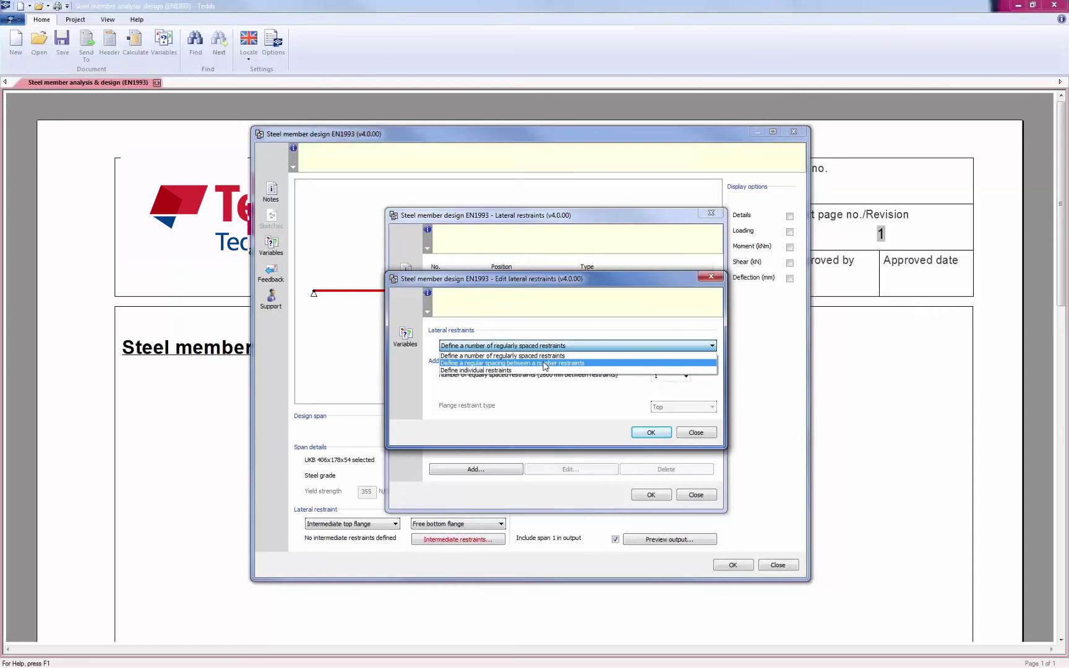
pyautogui.click(544, 364)
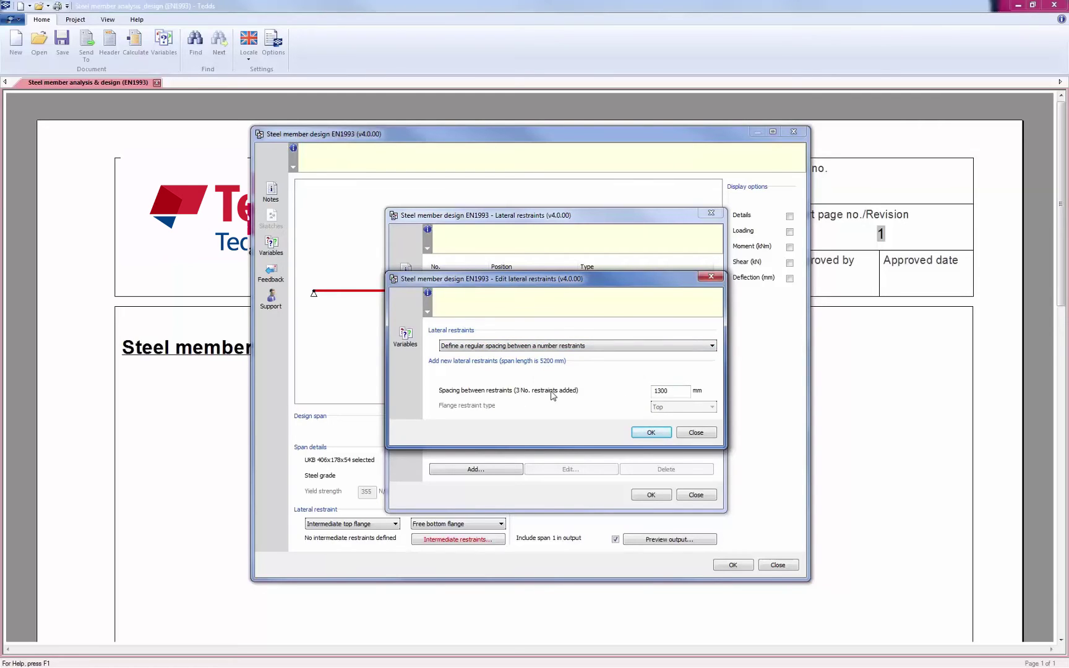
pyautogui.click(659, 433)
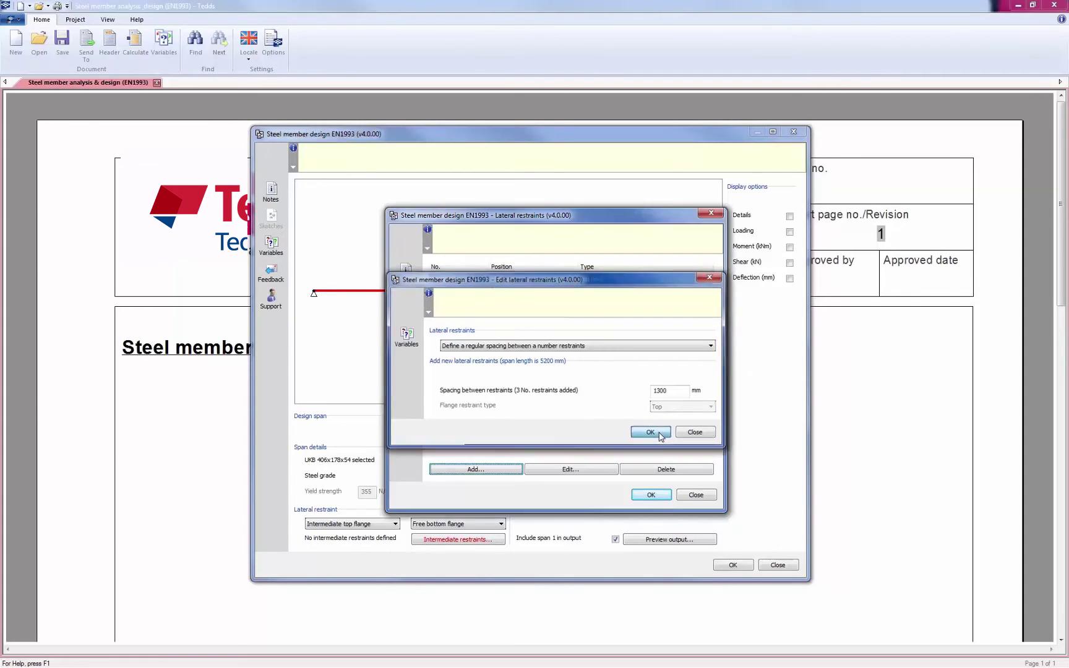
pyautogui.click(651, 495)
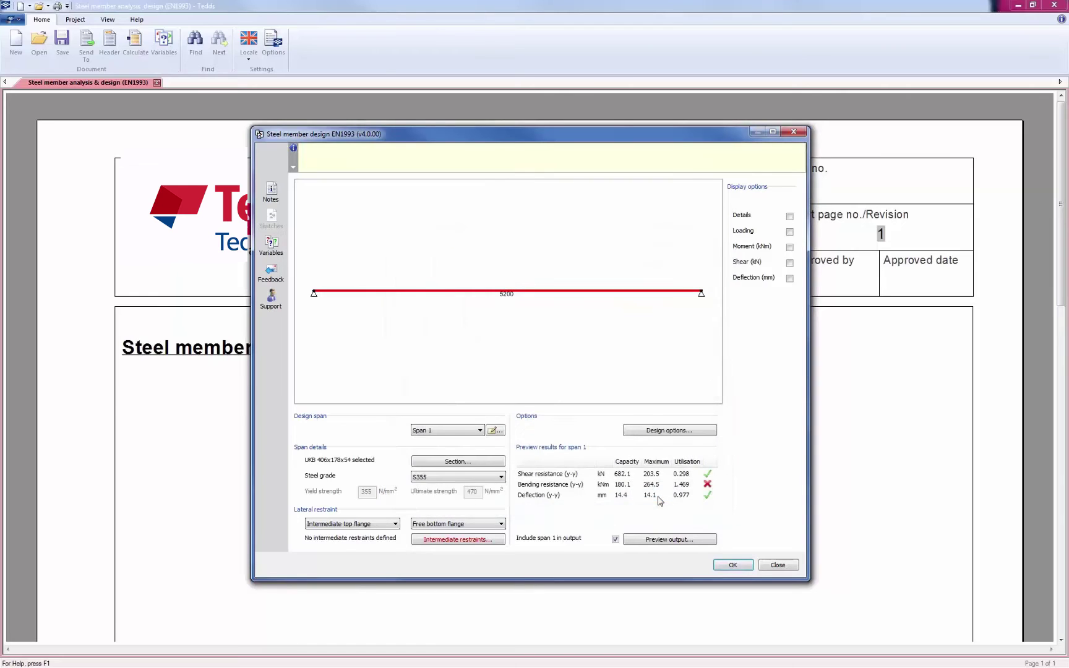
# Inspect the section details, then display moment and shear diagrams: shear 0.298, bending 0.707, deflection 0.977.
pyautogui.click(790, 216)
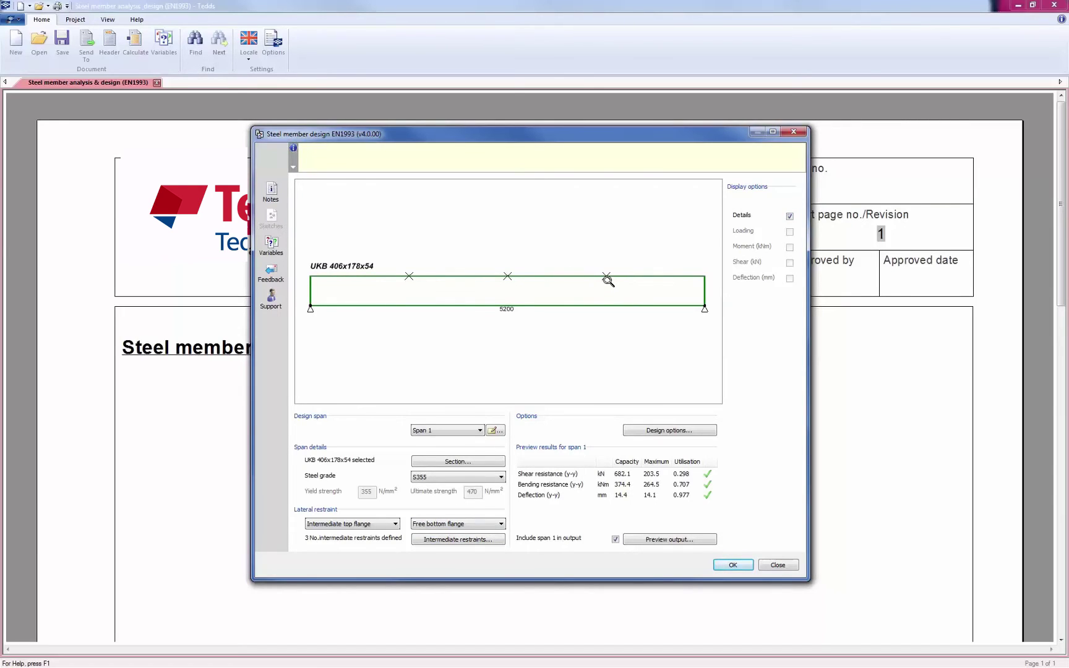
pyautogui.click(790, 218)
pyautogui.click(790, 247)
pyautogui.click(789, 263)
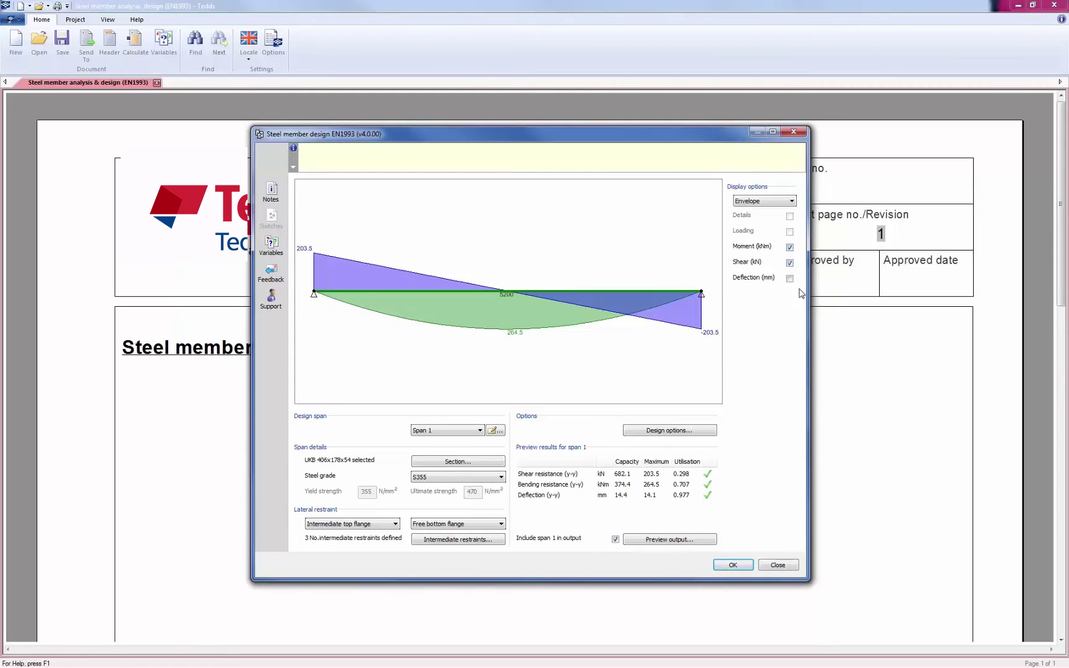
# Add the note 'Depth limited due to restricted headroom' to Span 1.
pyautogui.click(496, 430)
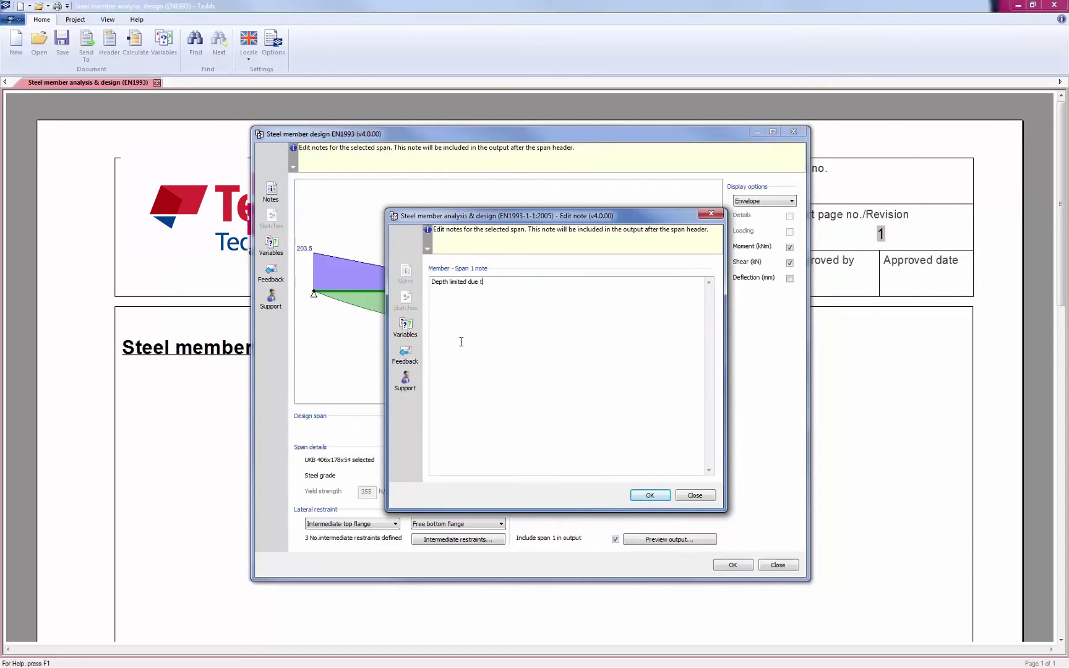
pyautogui.write('Depth limited due to restricted headroom')
pyautogui.click(649, 495)
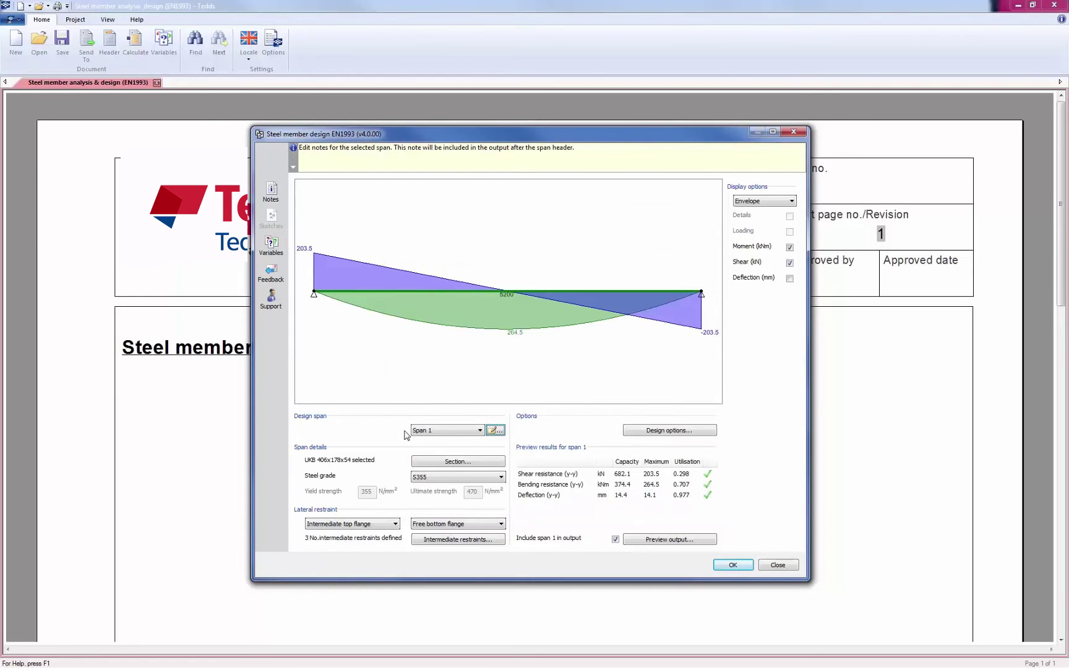
# Preview span 1 output for the critical combination at all locations and begin a section details note.
pyautogui.click(667, 544)
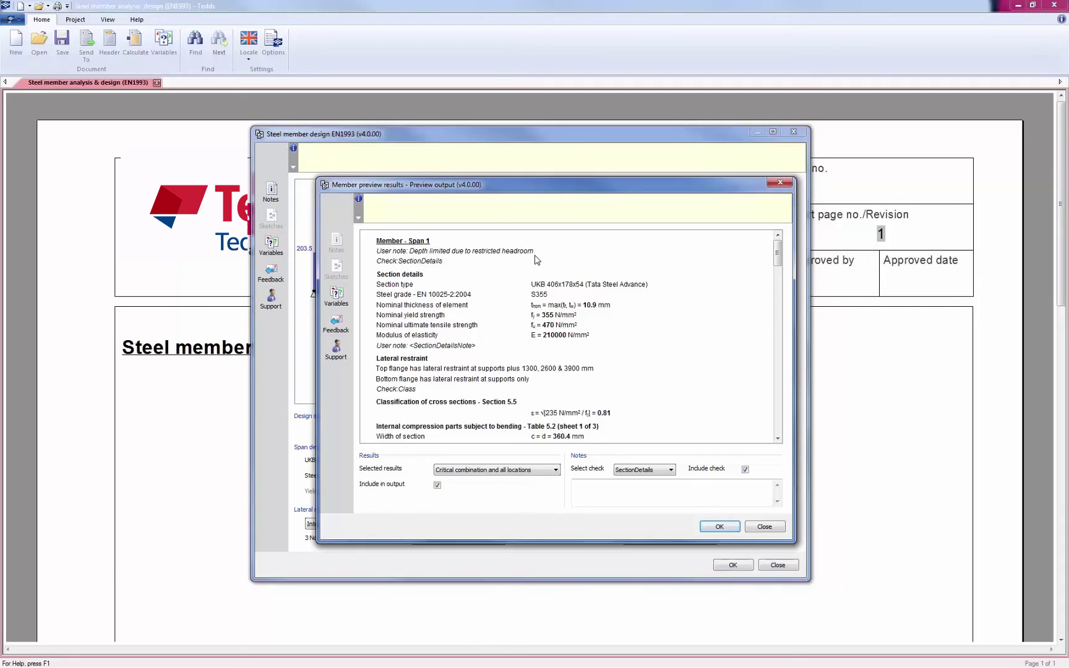
pyautogui.click(528, 474)
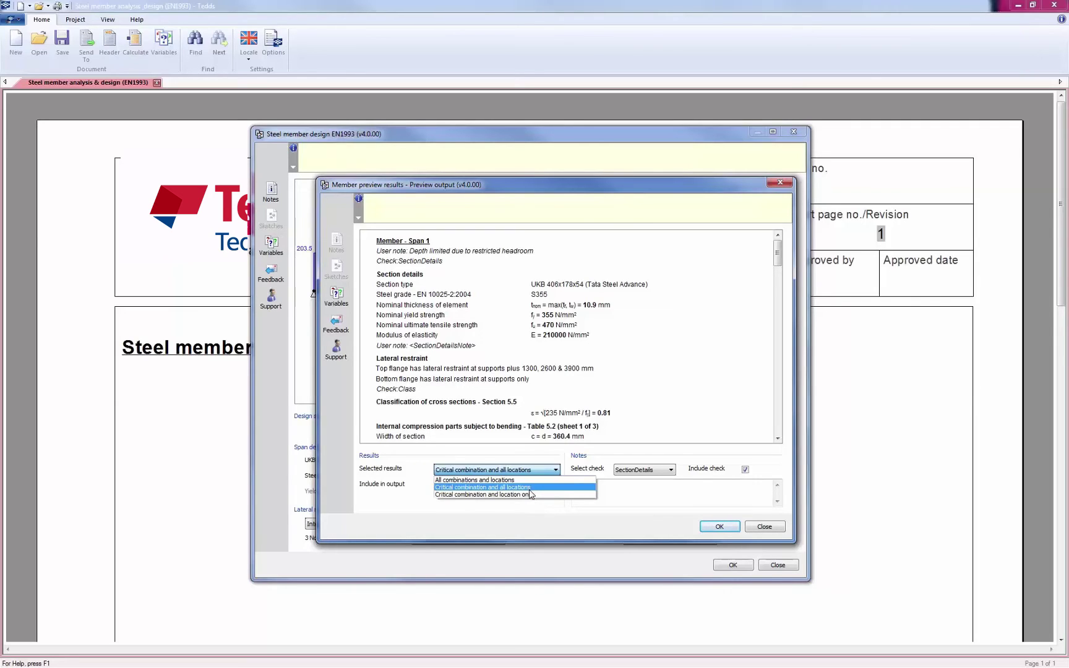
pyautogui.click(529, 489)
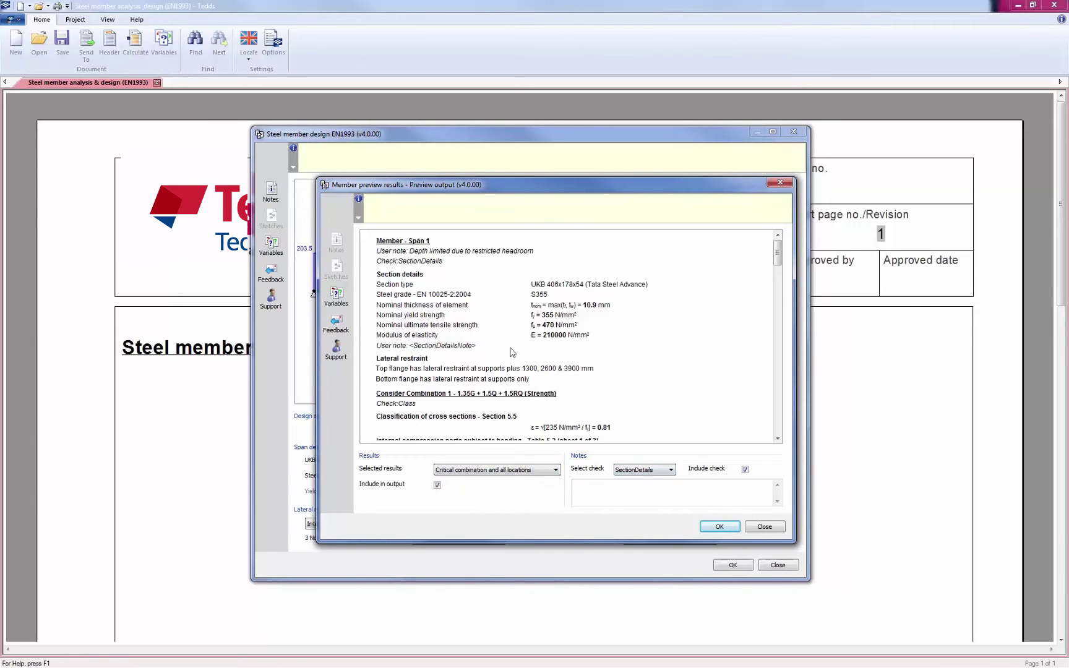
pyautogui.click(594, 491)
# Note section details as 'standard stock section', exclude the Class check, and close the preview.
pyautogui.write('standard stock section')
pyautogui.click(667, 470)
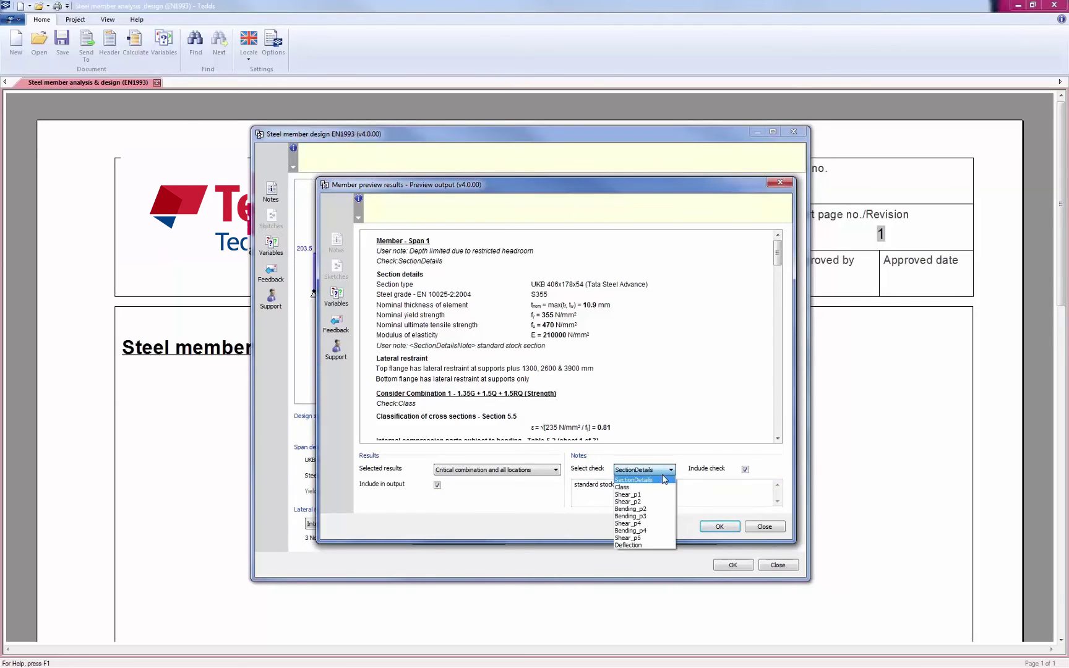
pyautogui.click(662, 488)
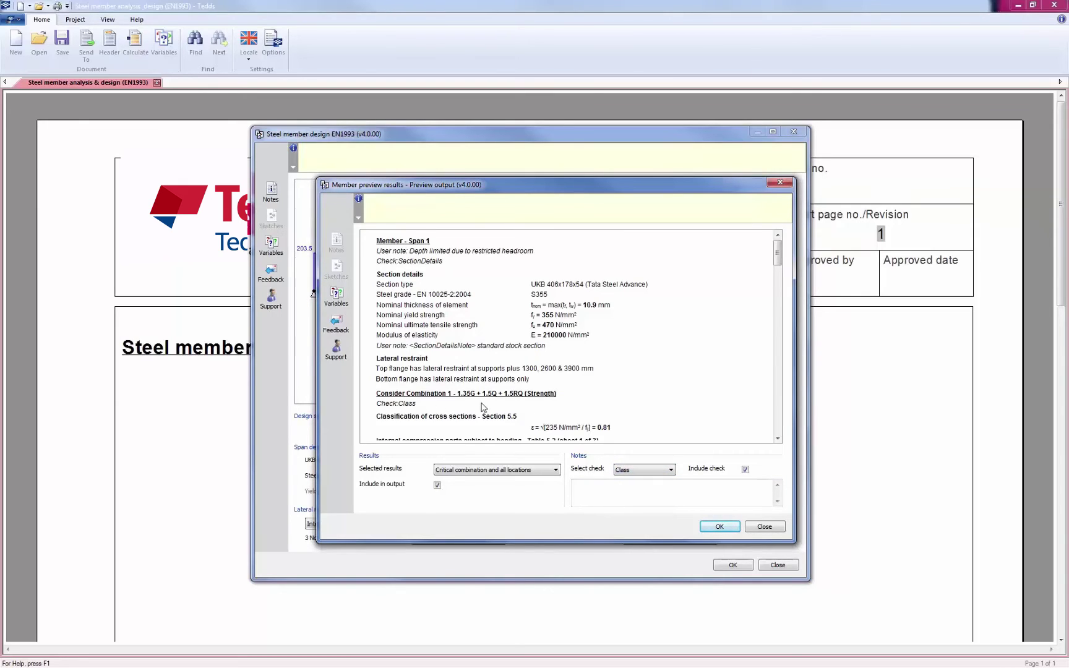
pyautogui.click(745, 469)
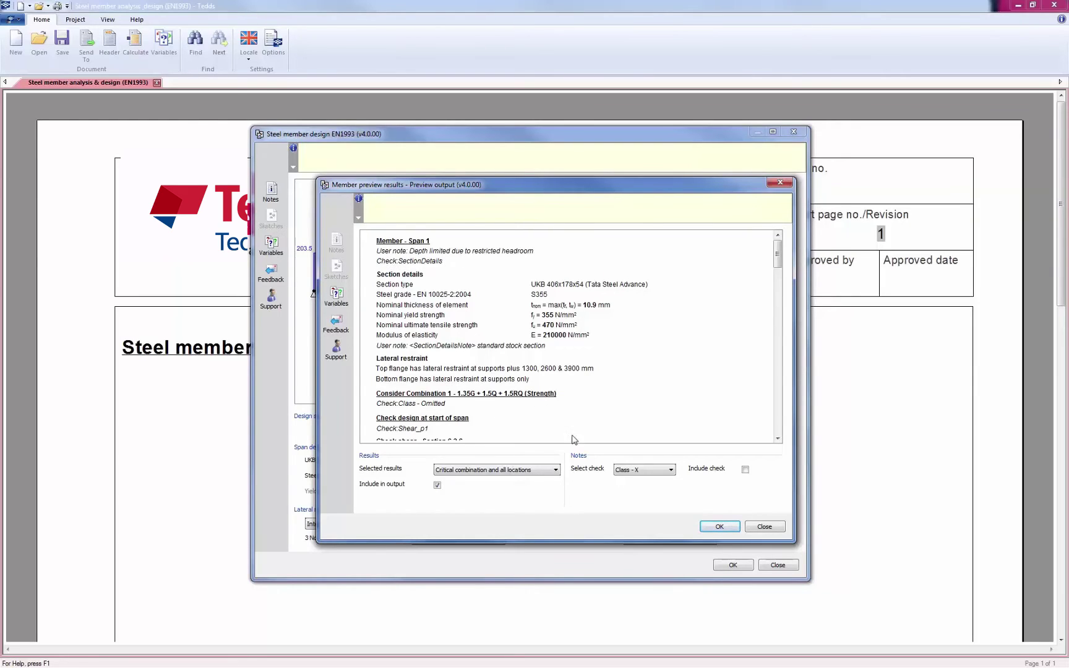
pyautogui.click(719, 526)
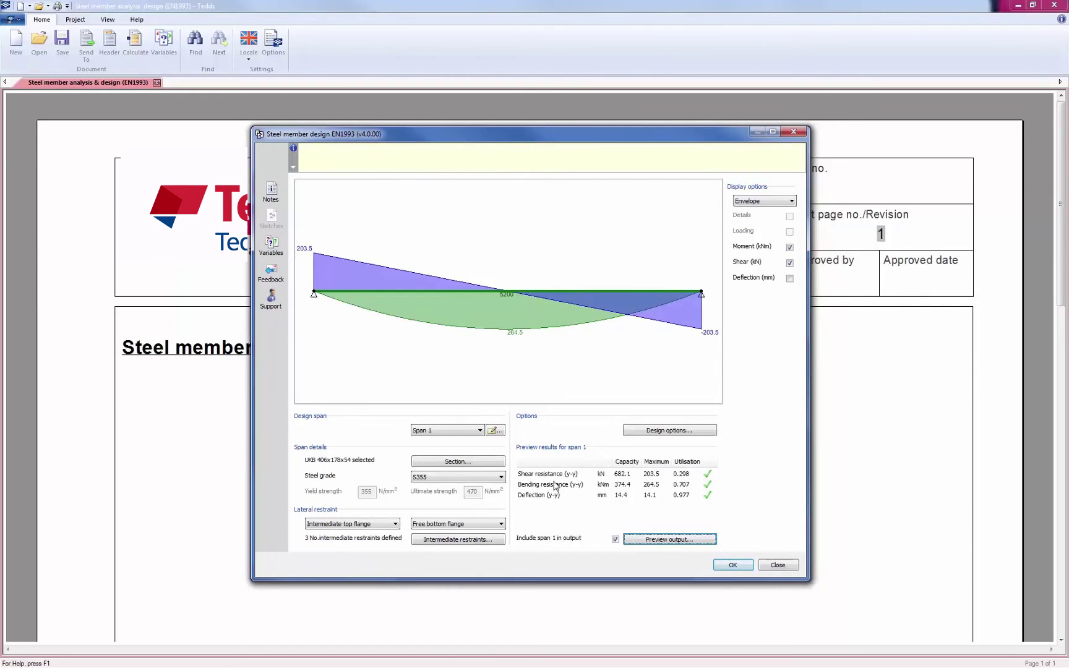
# Accept the steel member design and hide the moment and shear diagrams.
pyautogui.click(733, 565)
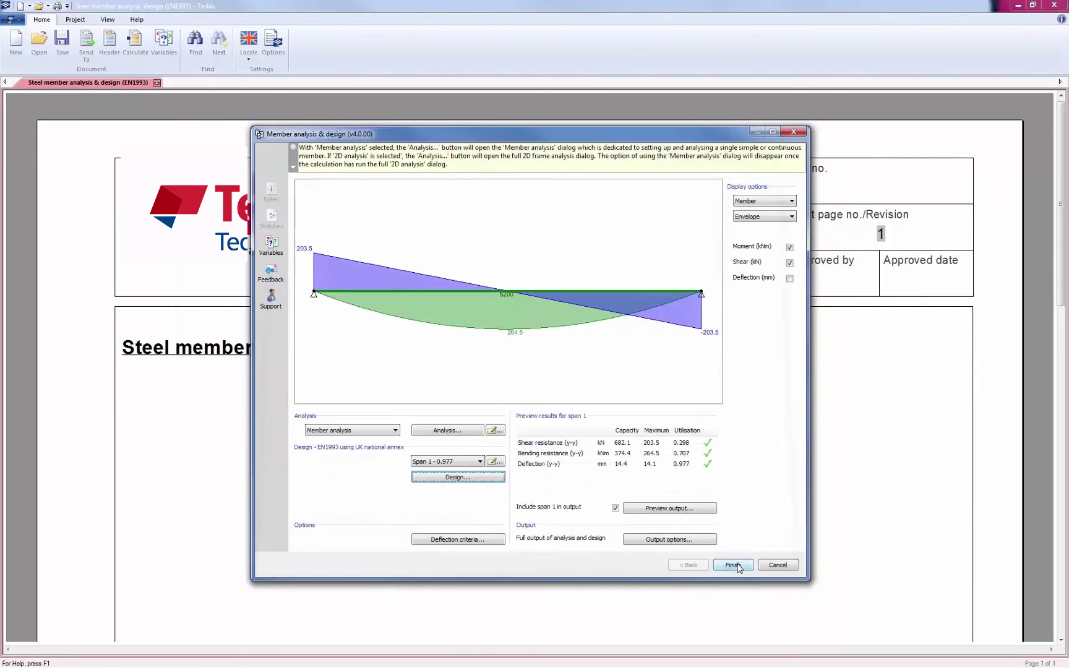
pyautogui.click(790, 247)
pyautogui.click(789, 263)
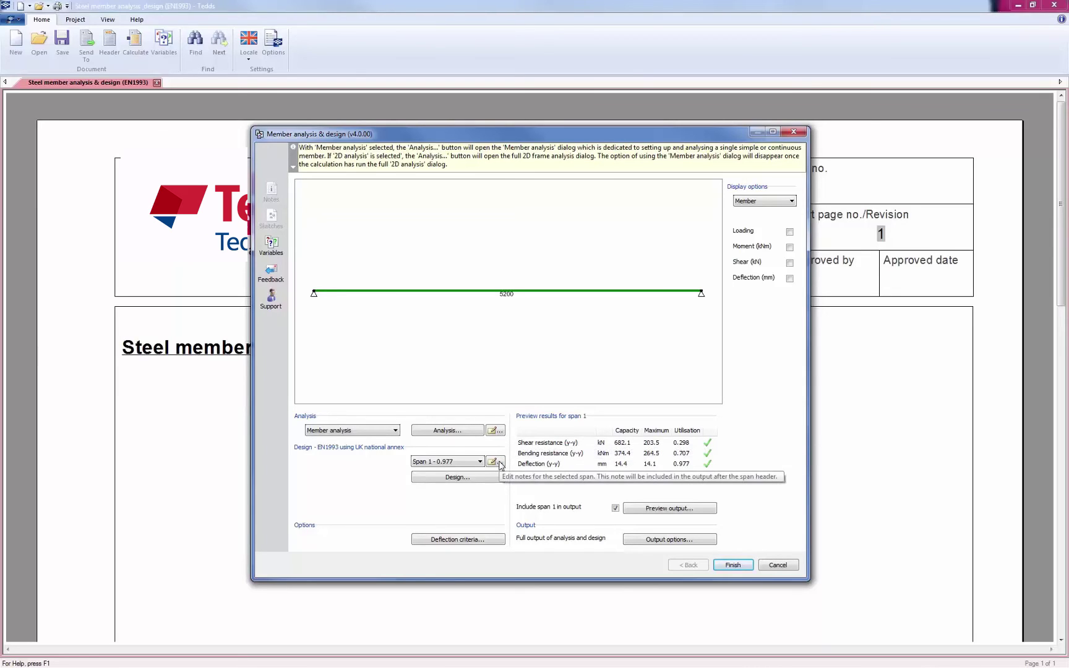
# Set a 10 mm deflection limit on the Service combination, so span 1 deflection fails at 1.411.
pyautogui.click(470, 541)
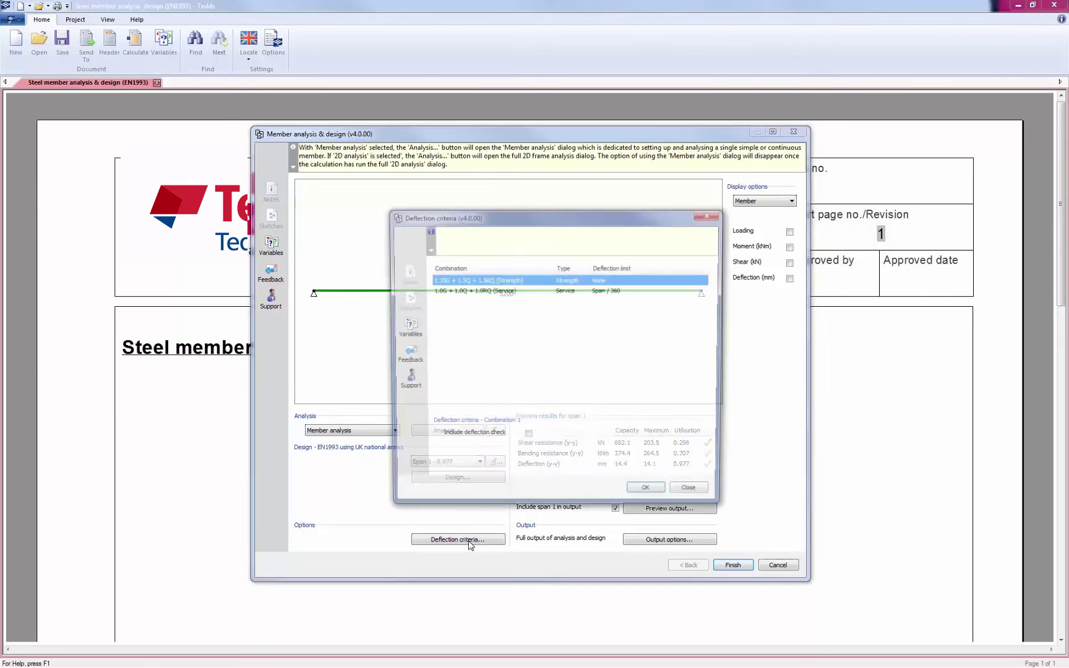
pyautogui.click(497, 291)
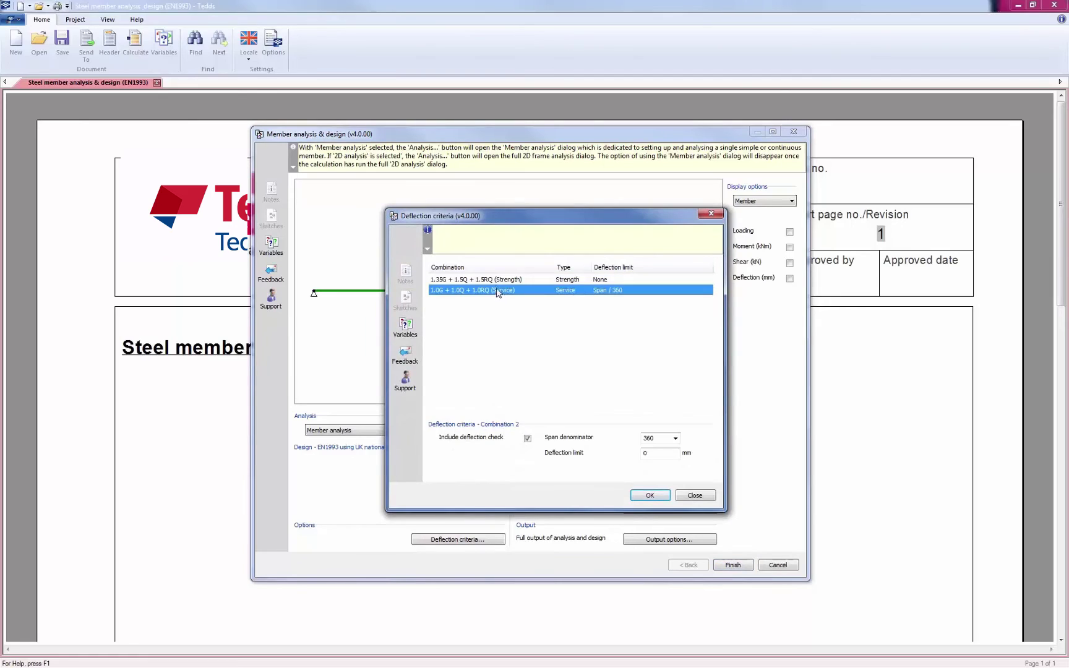
pyautogui.click(497, 281)
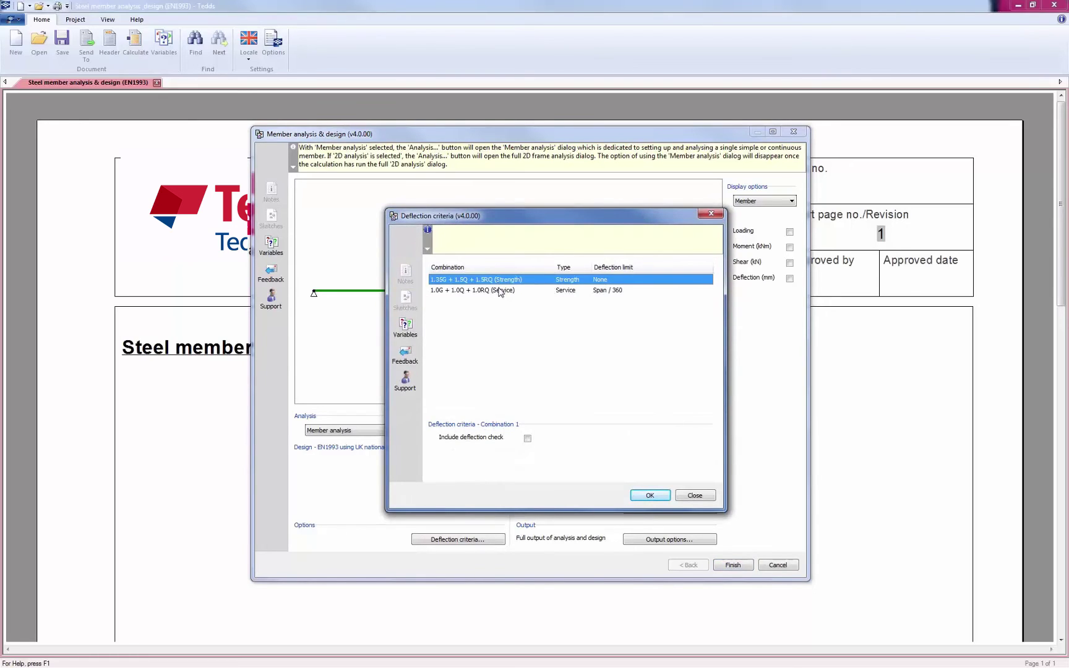
pyautogui.click(500, 291)
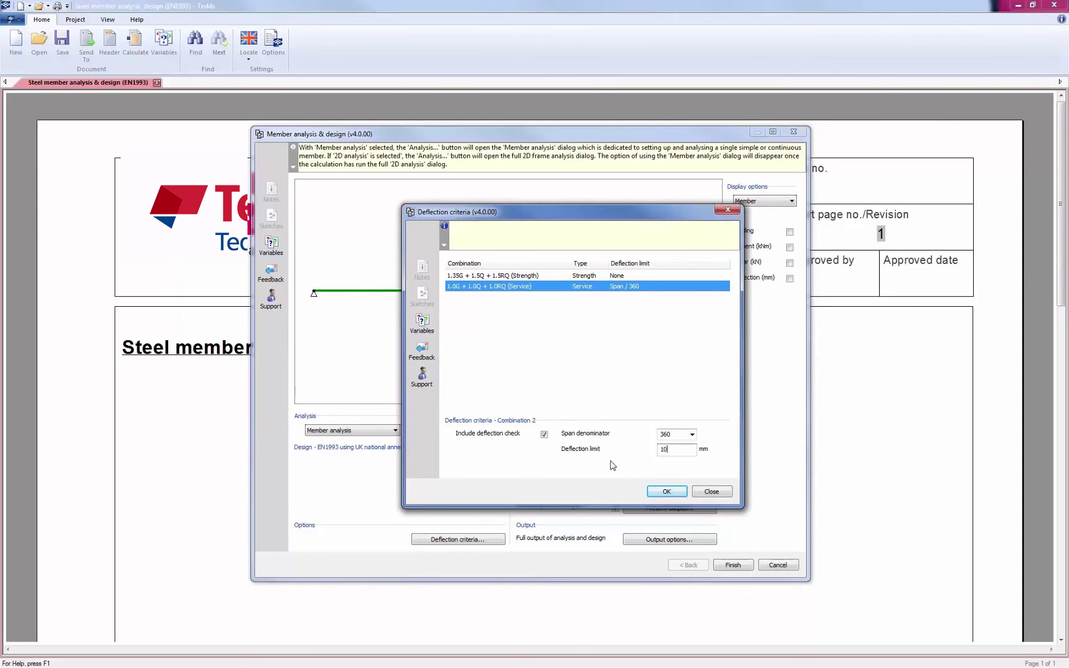
pyautogui.click(673, 433)
pyautogui.click(673, 492)
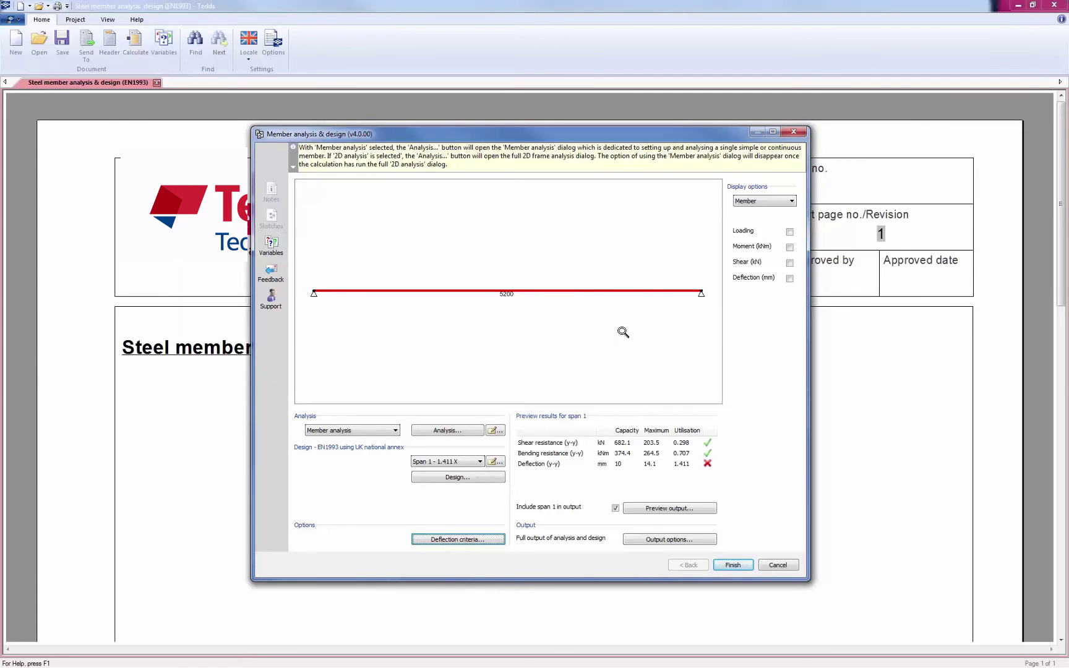
# Regenerate the 7-page output and review it down to page 5, where bending passes at 0.53.
pyautogui.click(734, 566)
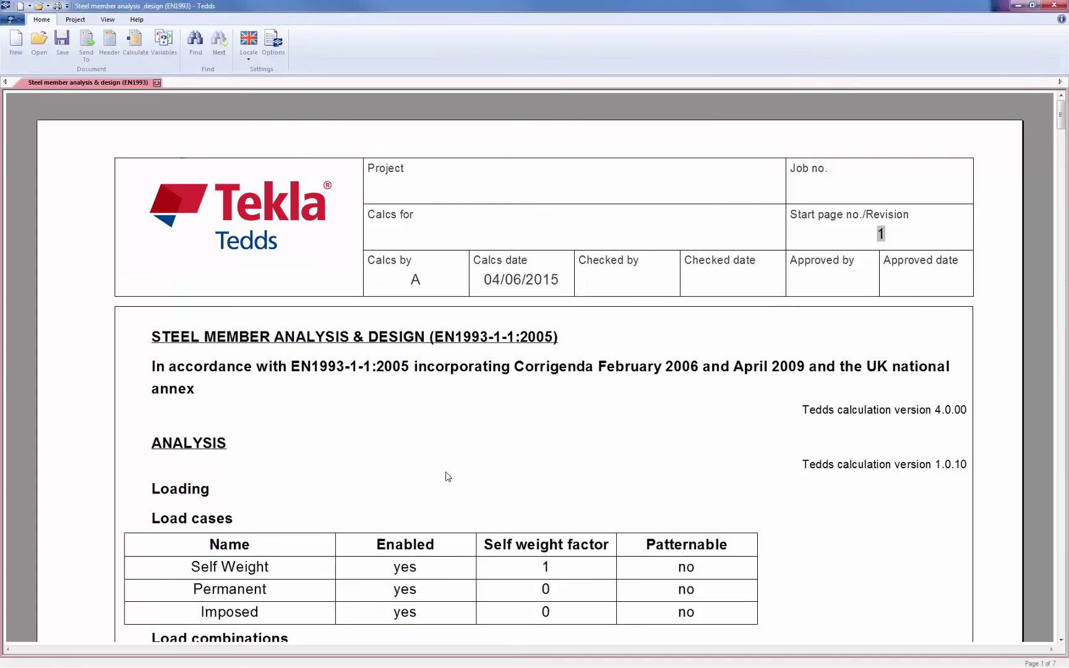
pyautogui.scroll(-15, 446, 479)
pyautogui.scroll(-20, 447, 473)
pyautogui.scroll(-15, 448, 477)
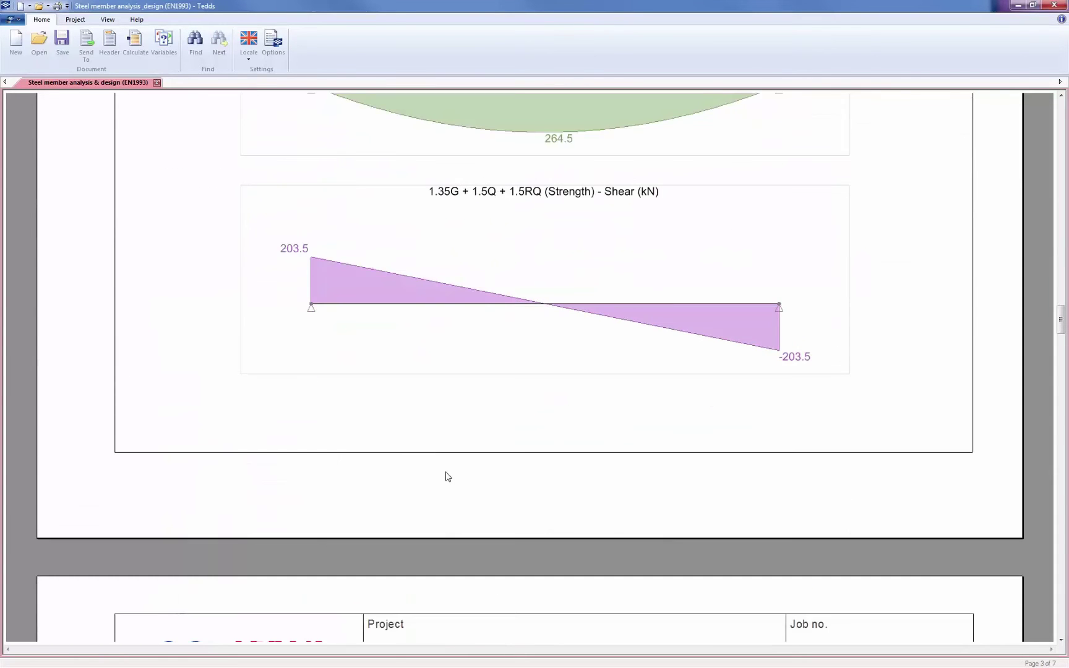
pyautogui.scroll(5, 445, 475)
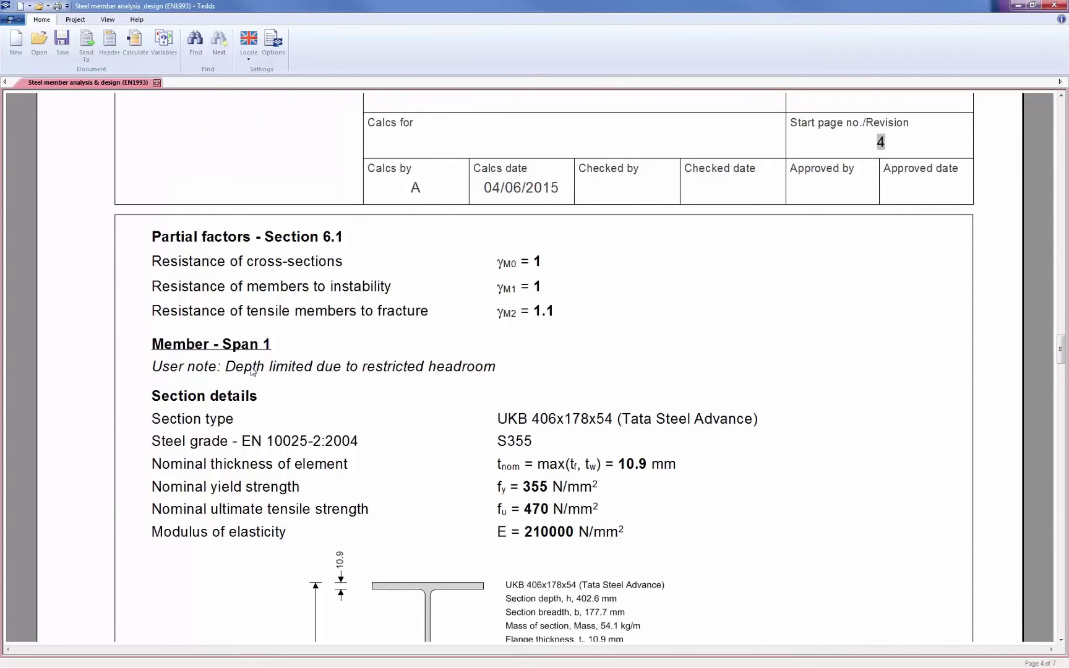
pyautogui.scroll(-10, 449, 396)
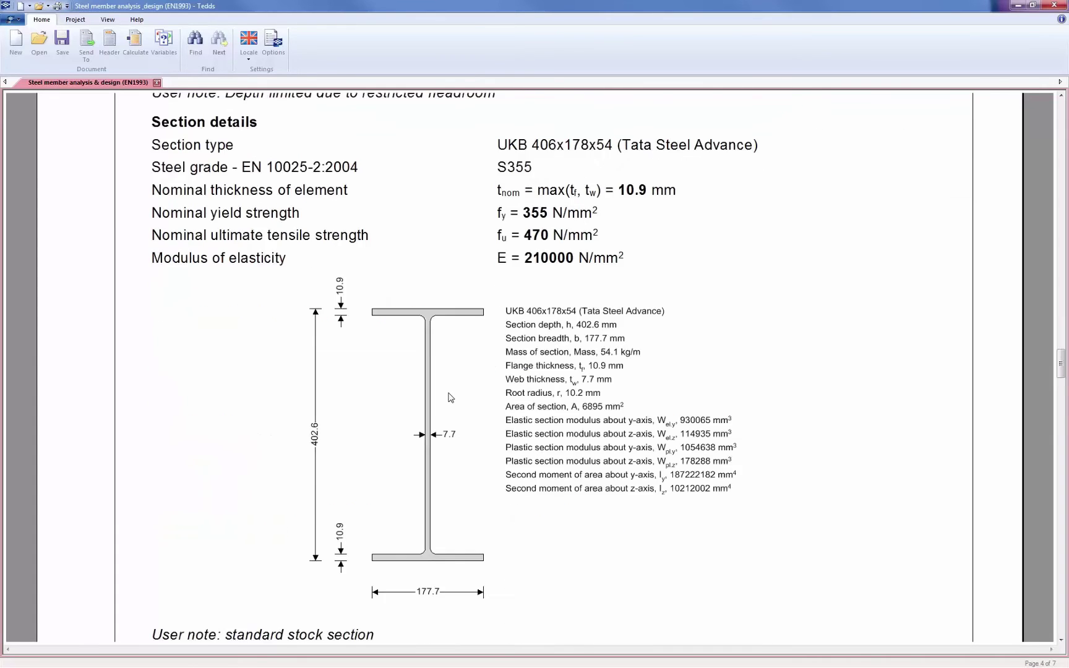
pyautogui.scroll(2, 350, 385)
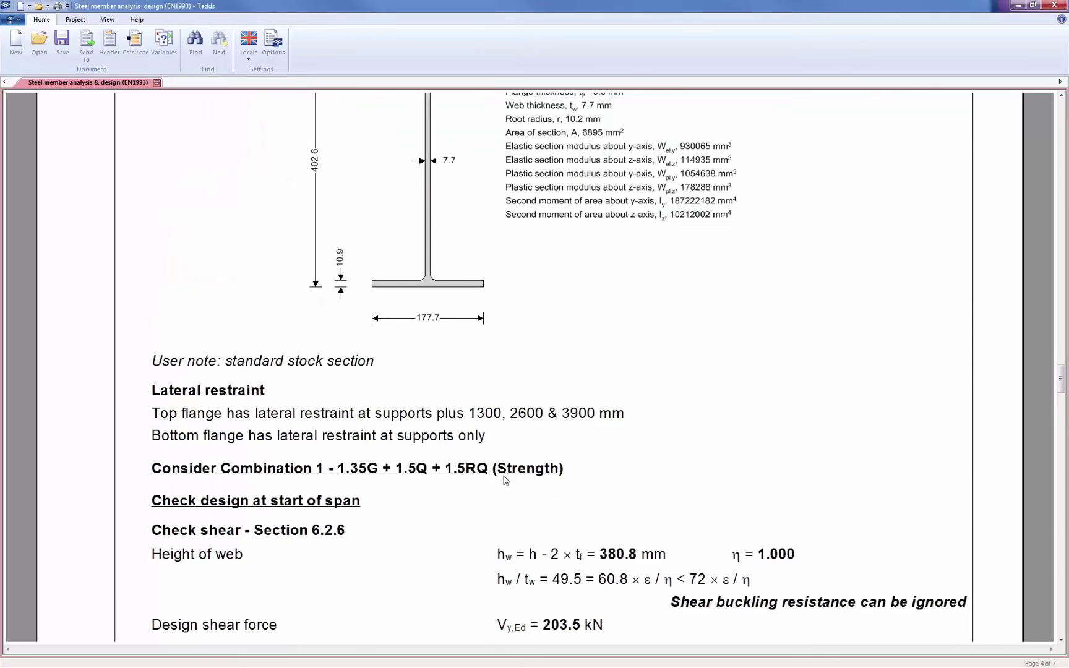
pyautogui.scroll(-4, 505, 480)
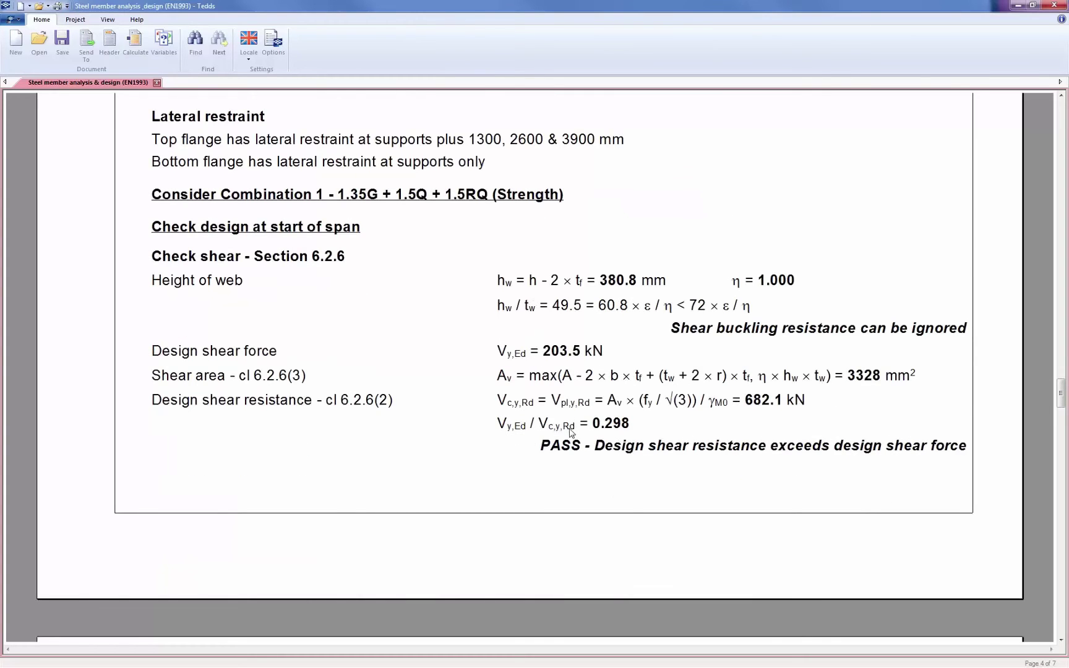
pyautogui.scroll(-10, 570, 433)
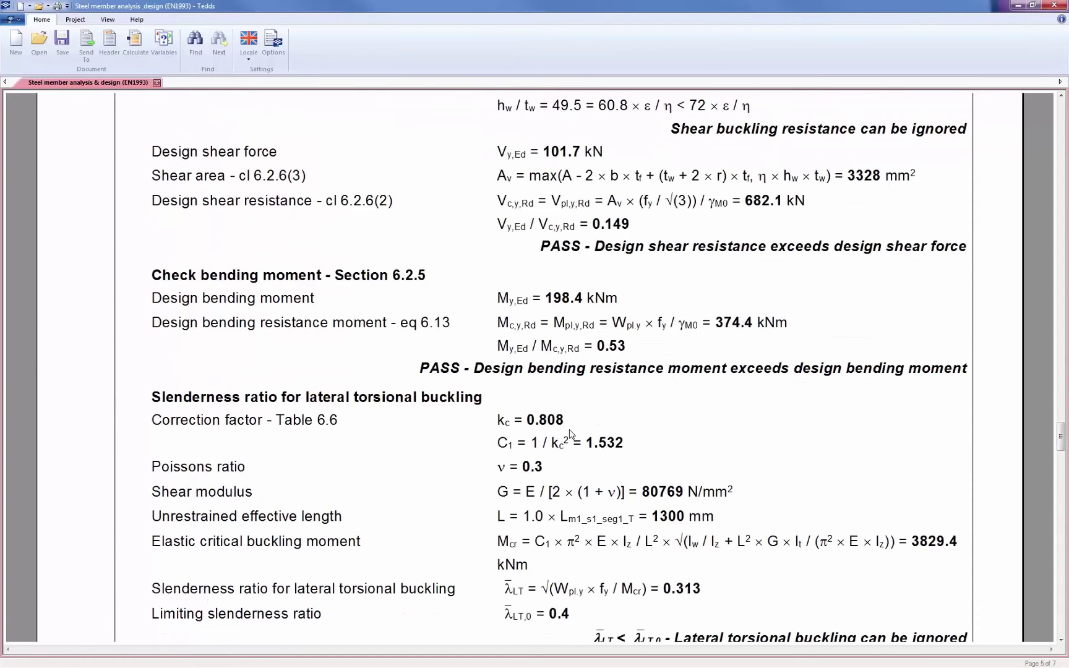
pyautogui.scroll(-4, 570, 433)
pyautogui.scroll(-4, 569, 433)
pyautogui.scroll(8, 570, 433)
# Rerun the calculation and add a second 1.5 m span in the 2D frame analysis Geometry.
pyautogui.click(141, 51)
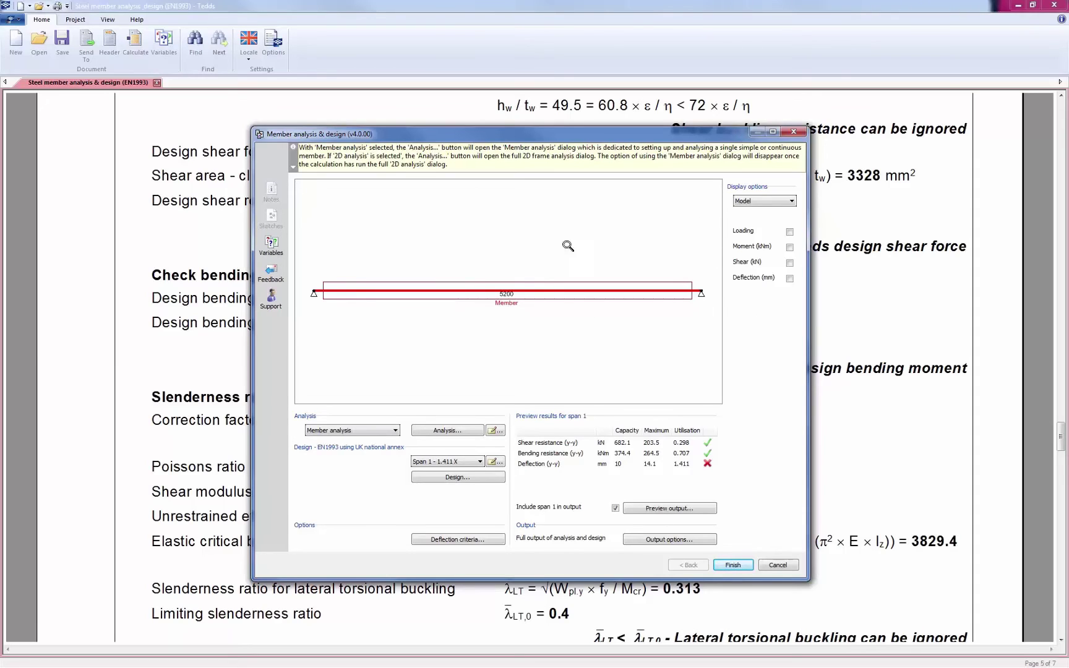
pyautogui.click(449, 430)
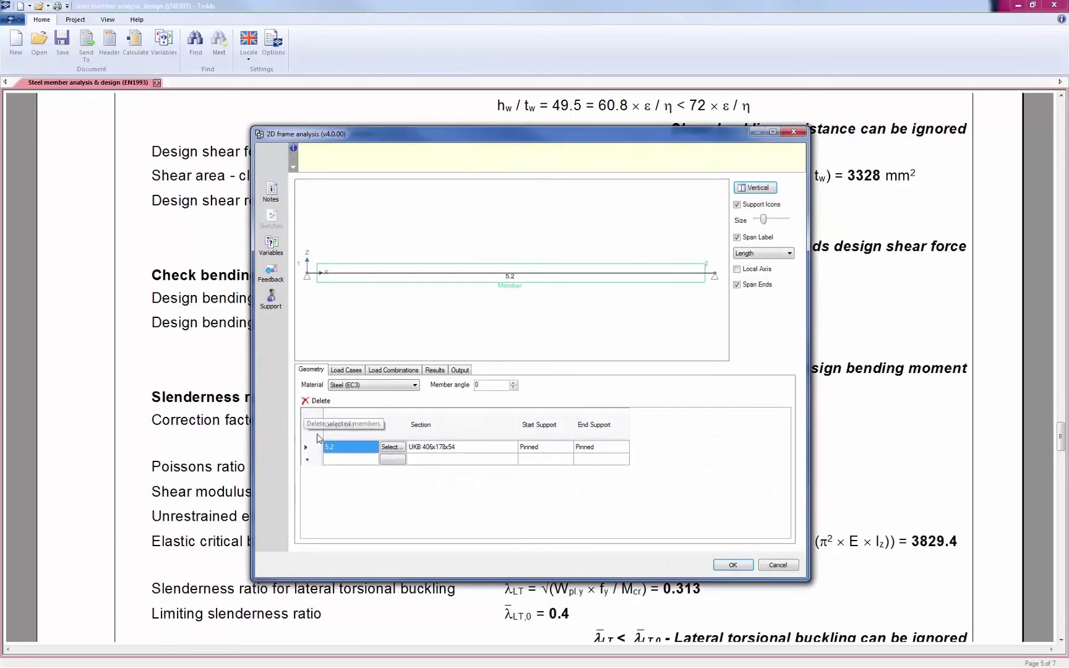
pyautogui.click(338, 462)
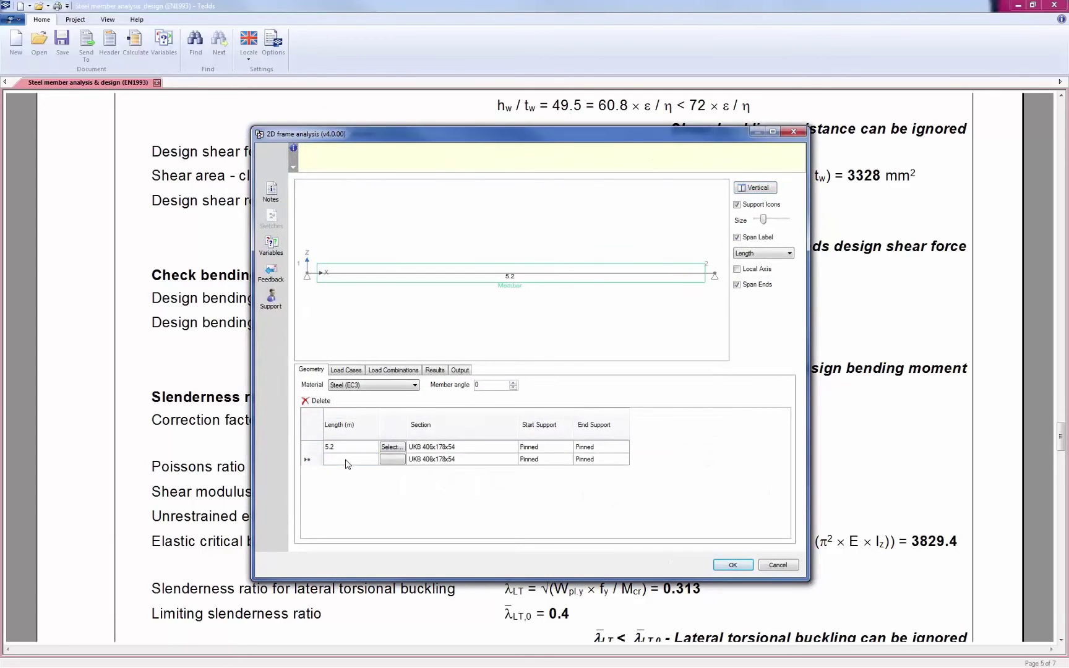
pyautogui.write('1.5')
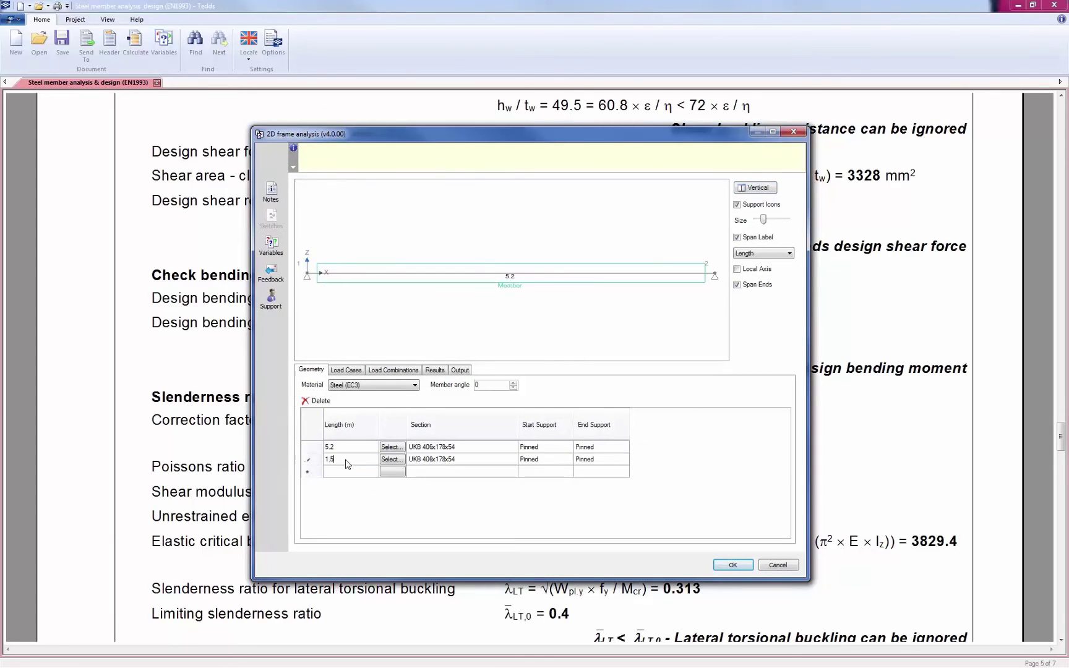
pyautogui.click(544, 449)
# Set span 1's start support to Fixed and span 2's end support to Free.
pyautogui.click(568, 448)
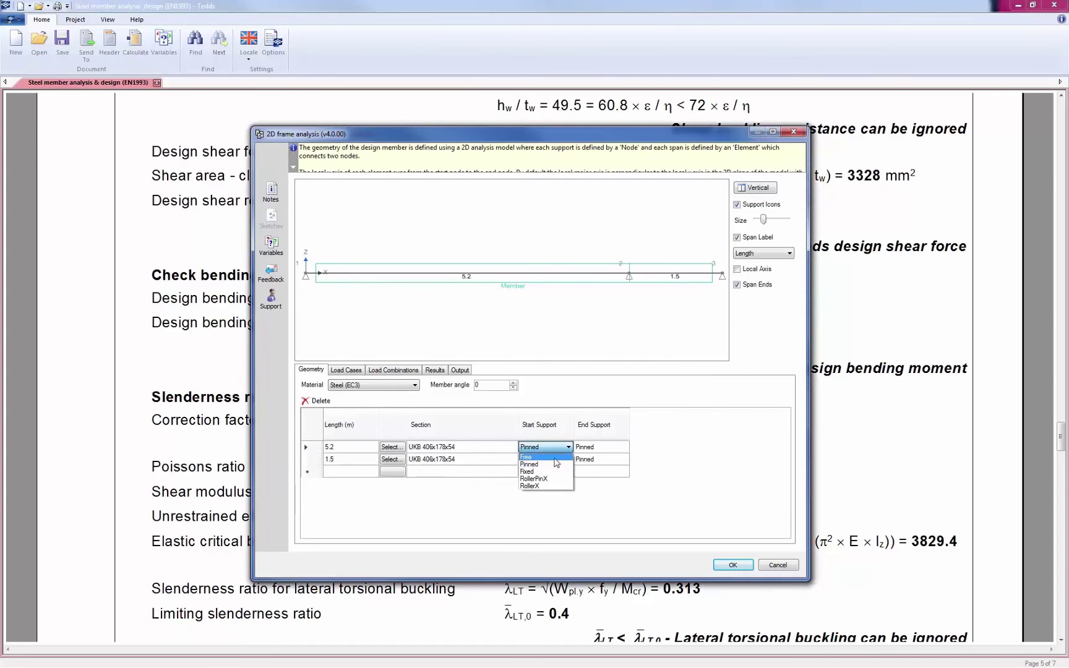
pyautogui.click(544, 465)
pyautogui.click(593, 460)
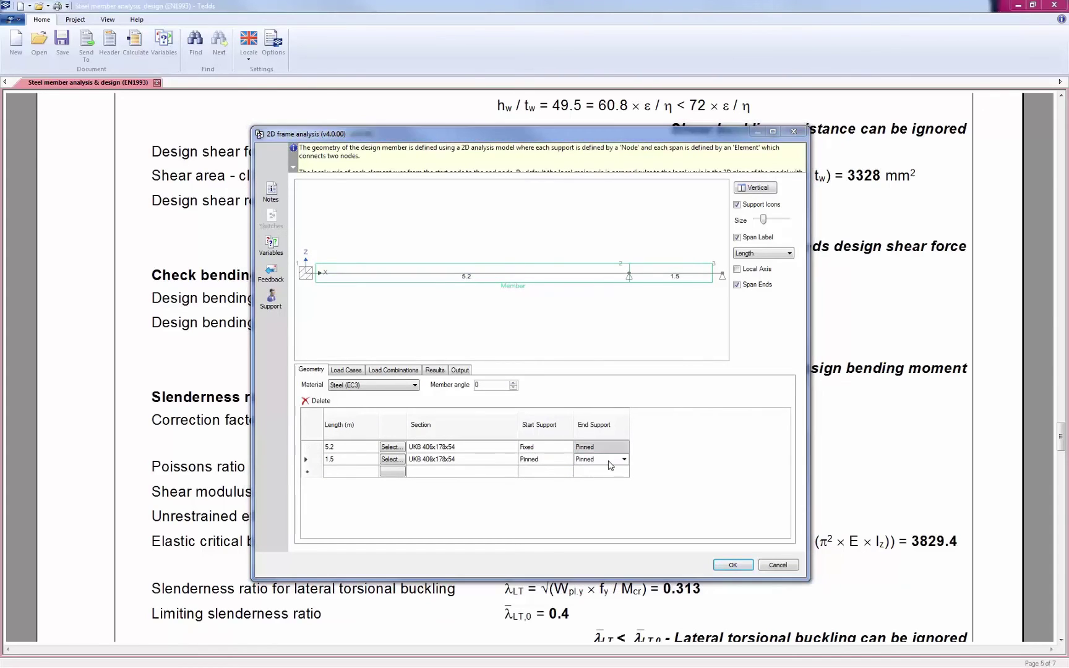
pyautogui.click(624, 459)
pyautogui.click(597, 470)
pyautogui.click(560, 461)
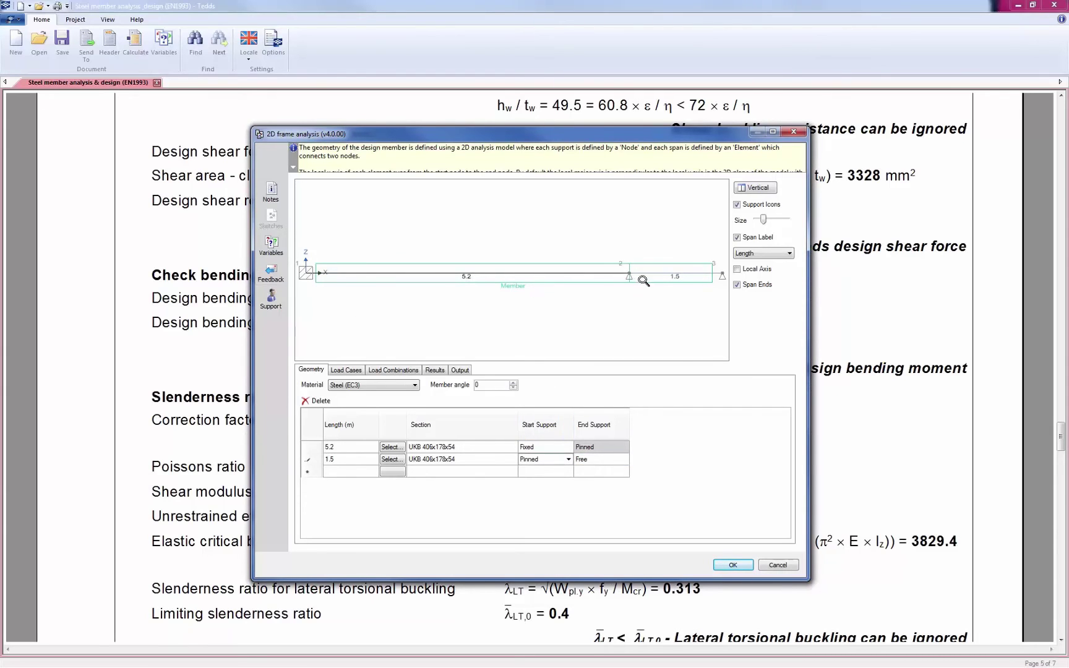
pyautogui.click(564, 473)
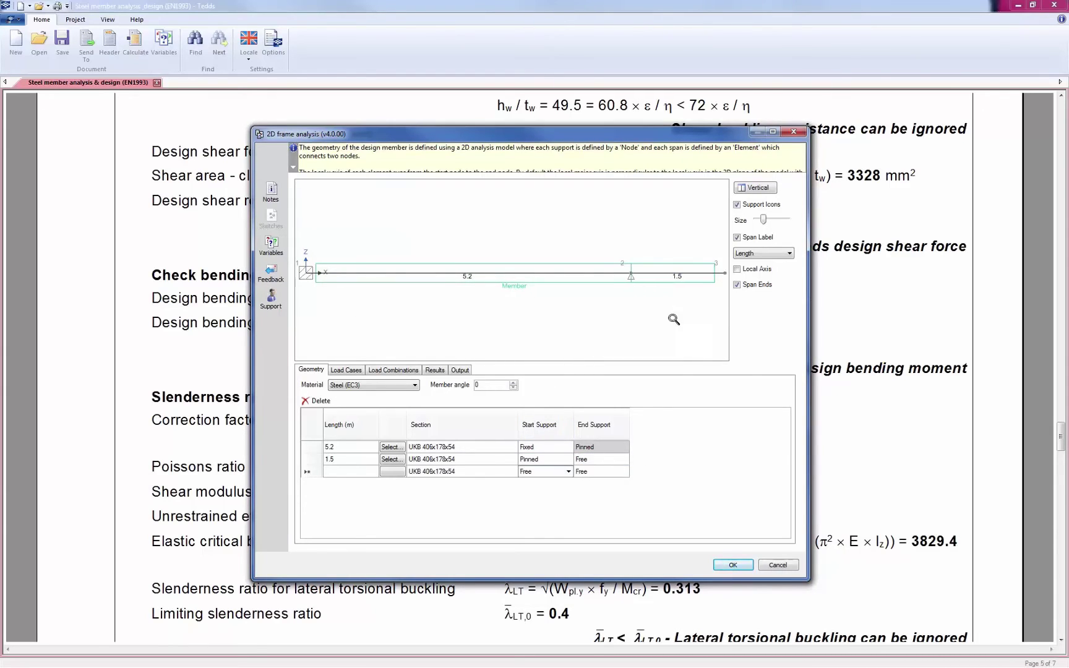
# Review load cases, combinations, results and output options, then accept the 5200 + 1500 mm analysis.
pyautogui.click(355, 371)
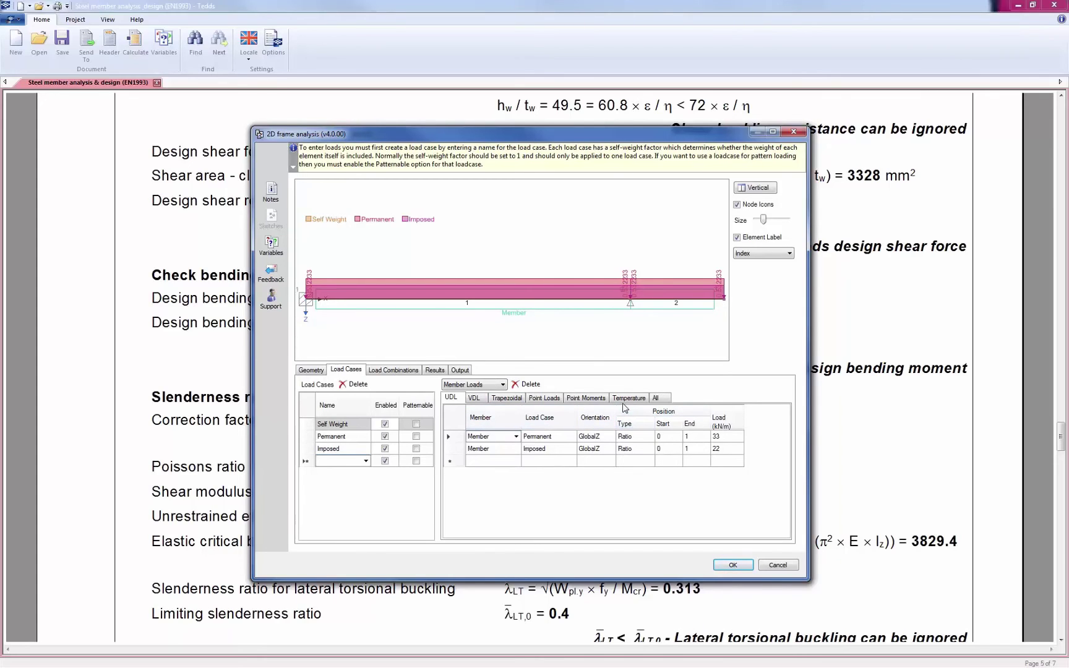
pyautogui.click(393, 371)
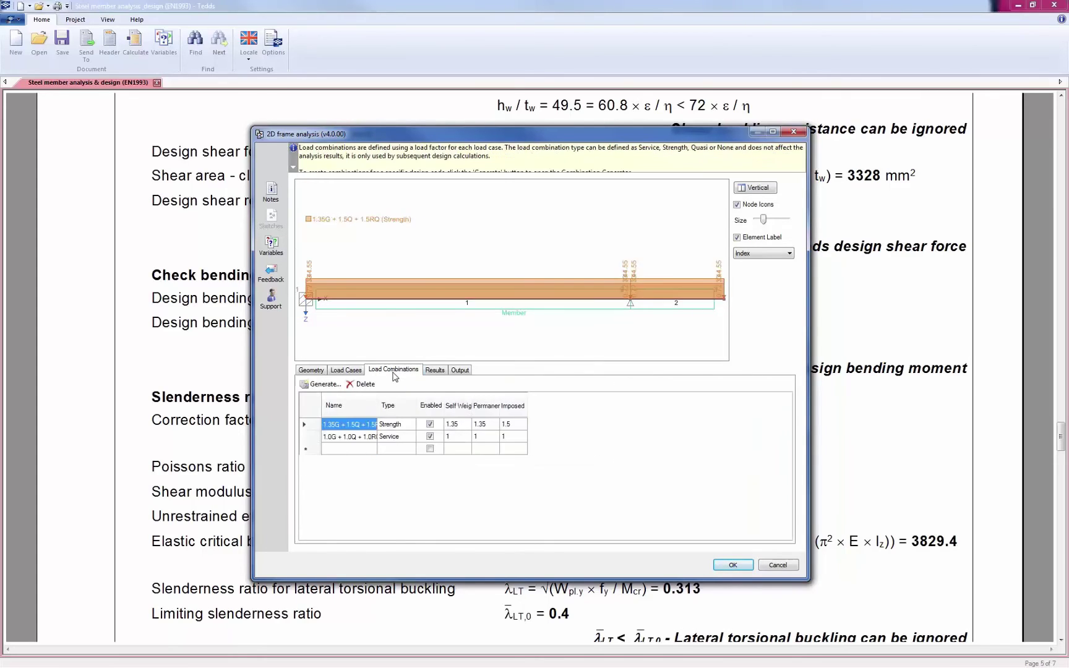
pyautogui.click(433, 373)
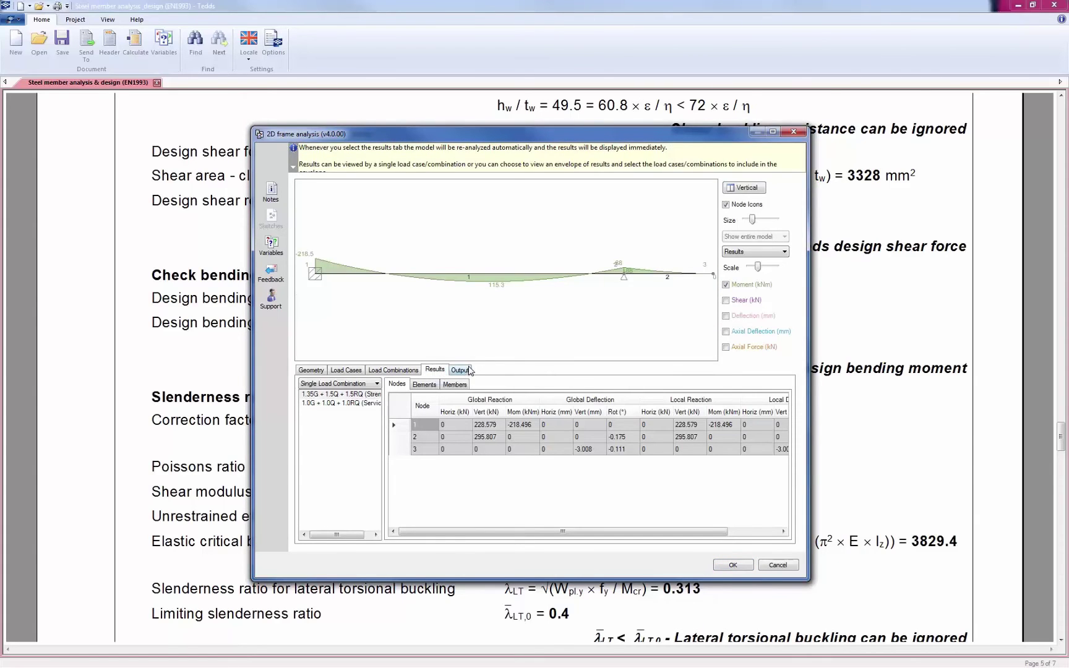
pyautogui.click(465, 373)
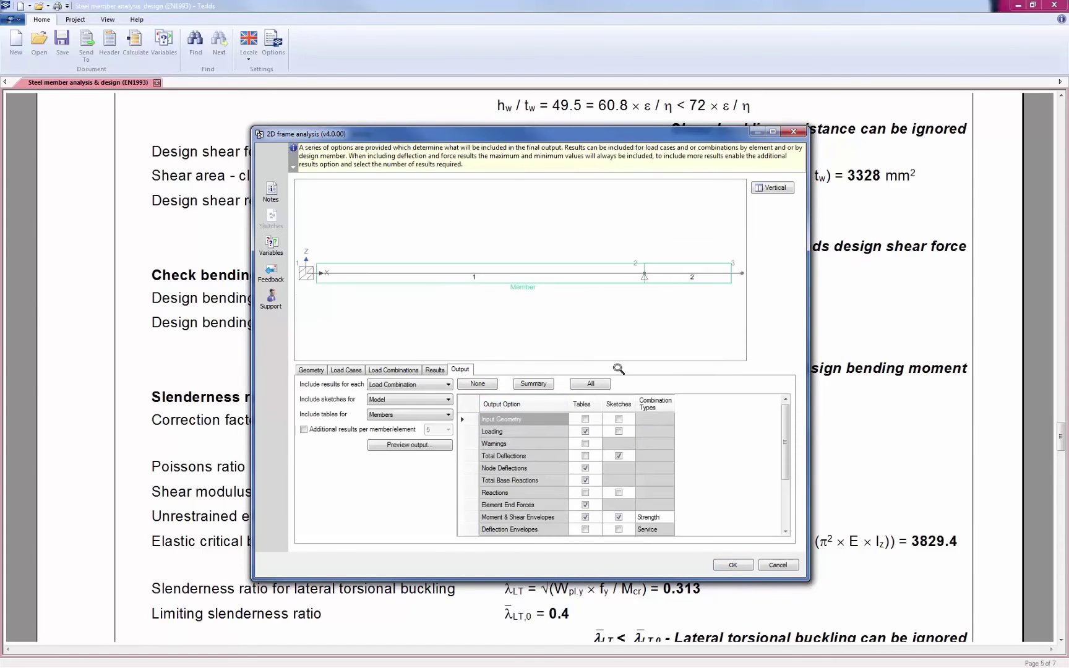
pyautogui.click(732, 565)
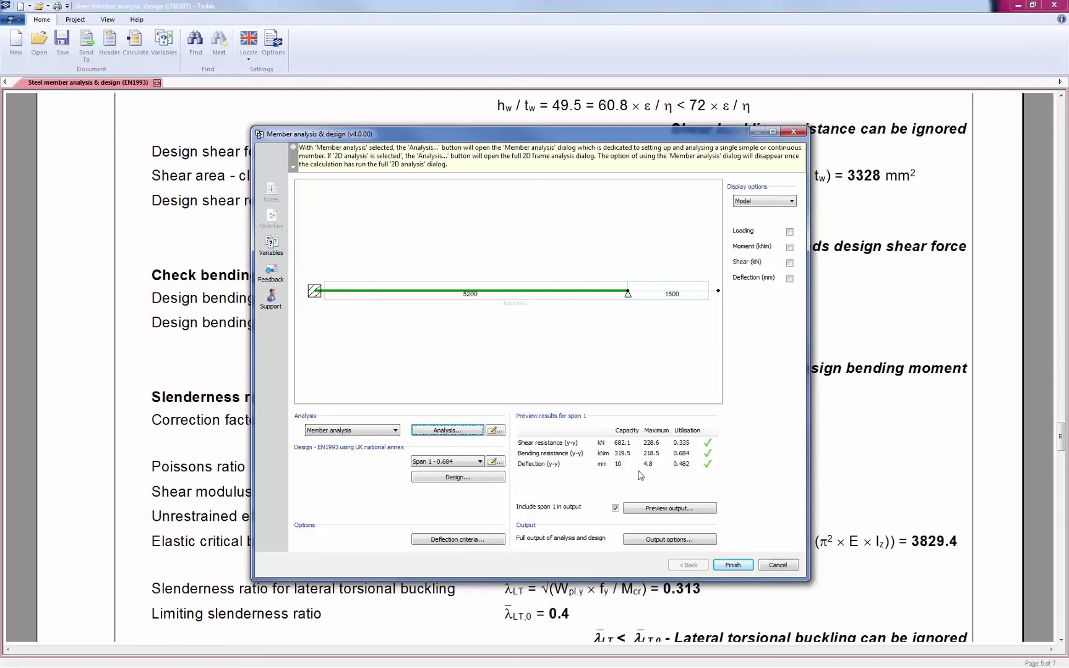
# Design span 2, the 1500 mm cantilever, and accept its results: shear 0.172, bending 0.241, deflection 0.256.
pyautogui.click(455, 462)
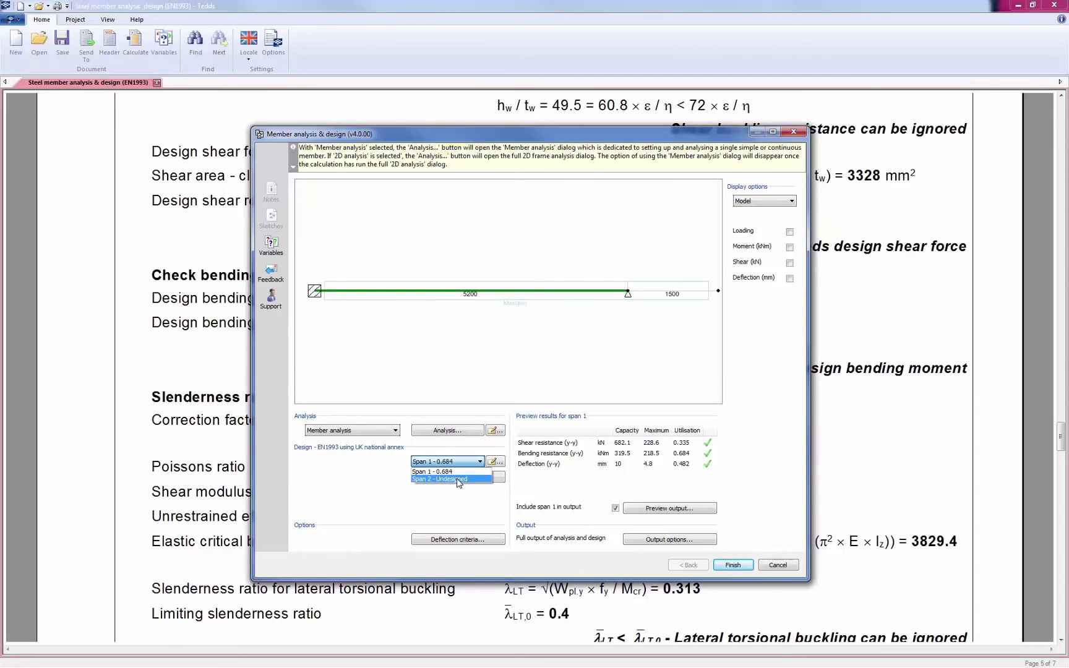
pyautogui.click(458, 479)
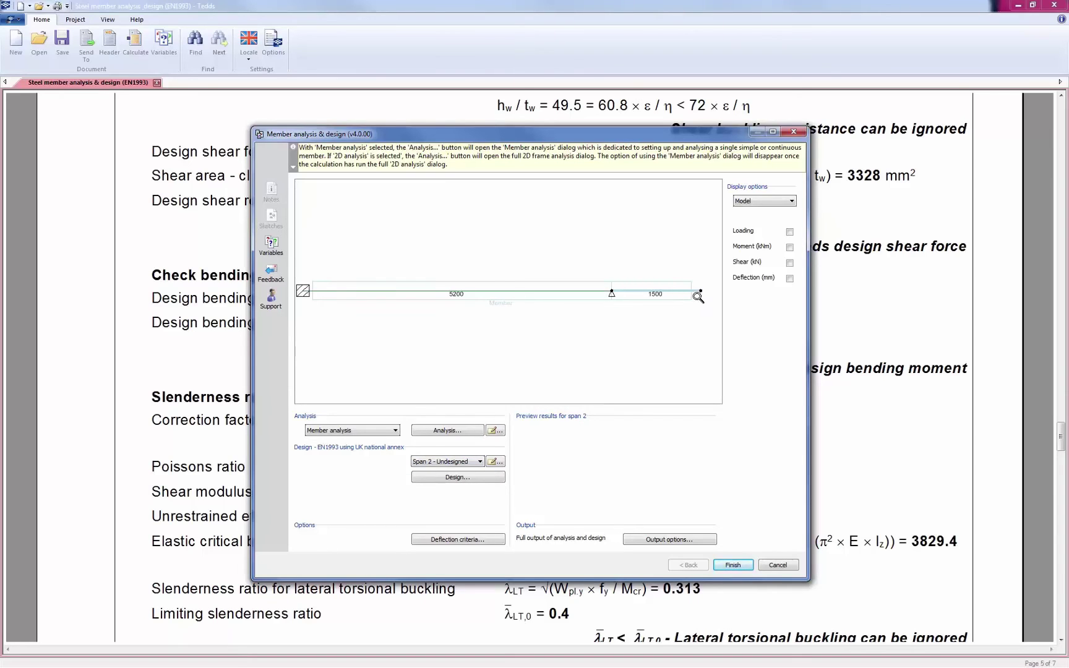
pyautogui.click(453, 478)
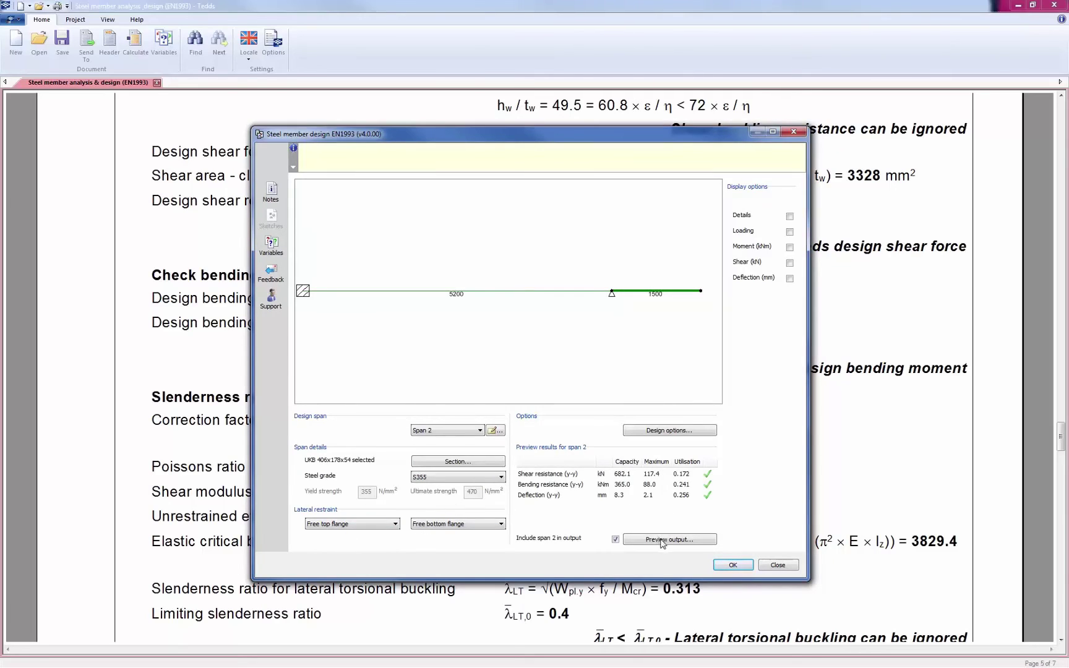
pyautogui.click(744, 570)
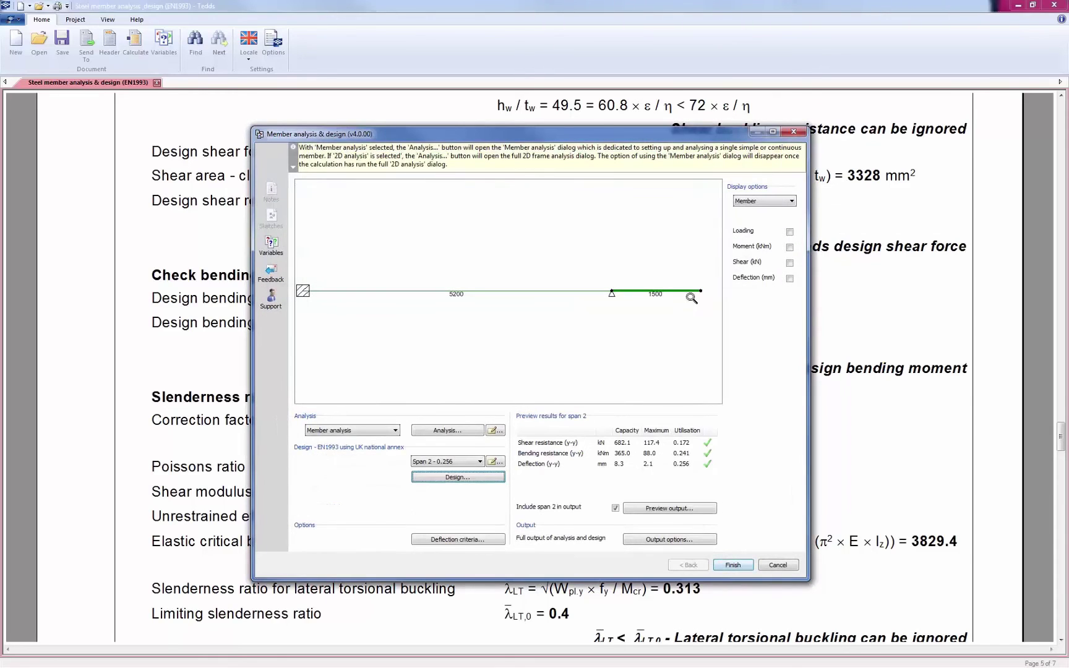
# Display the beam as its analysis Model and confirm Service limits of span/360, cantilever/180 and 10 mm.
pyautogui.click(757, 202)
pyautogui.click(755, 211)
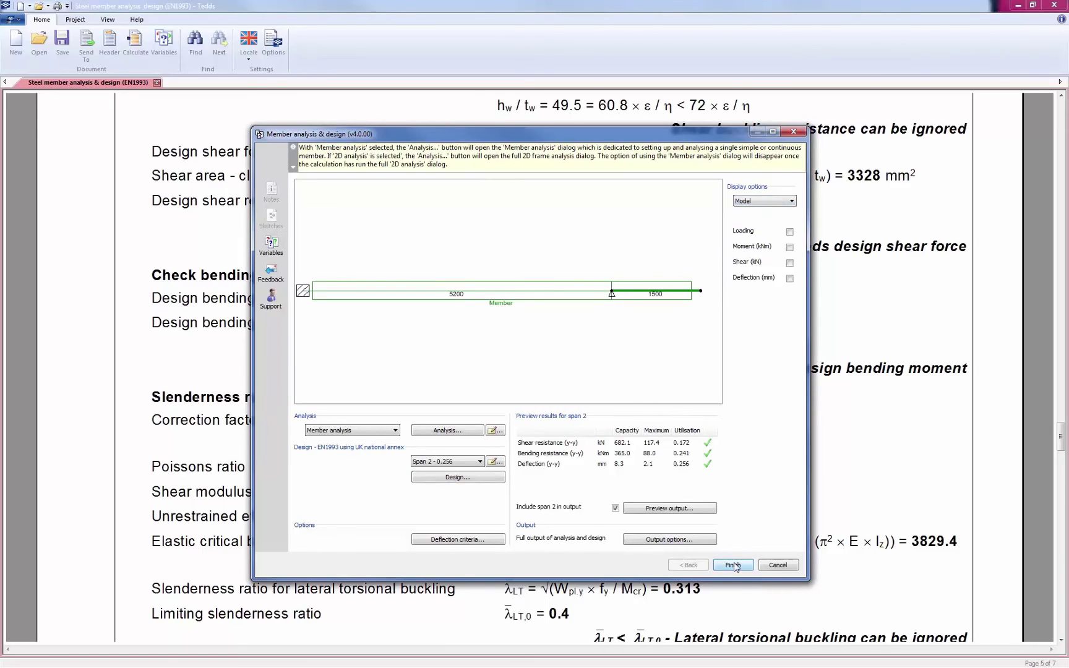
pyautogui.click(466, 541)
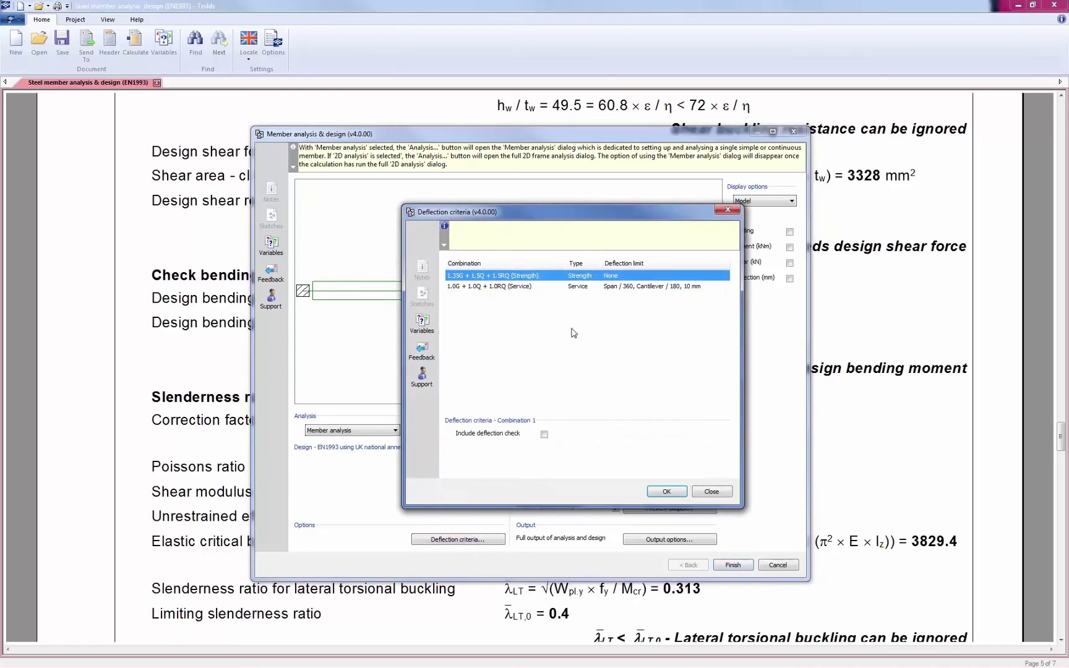
pyautogui.click(576, 287)
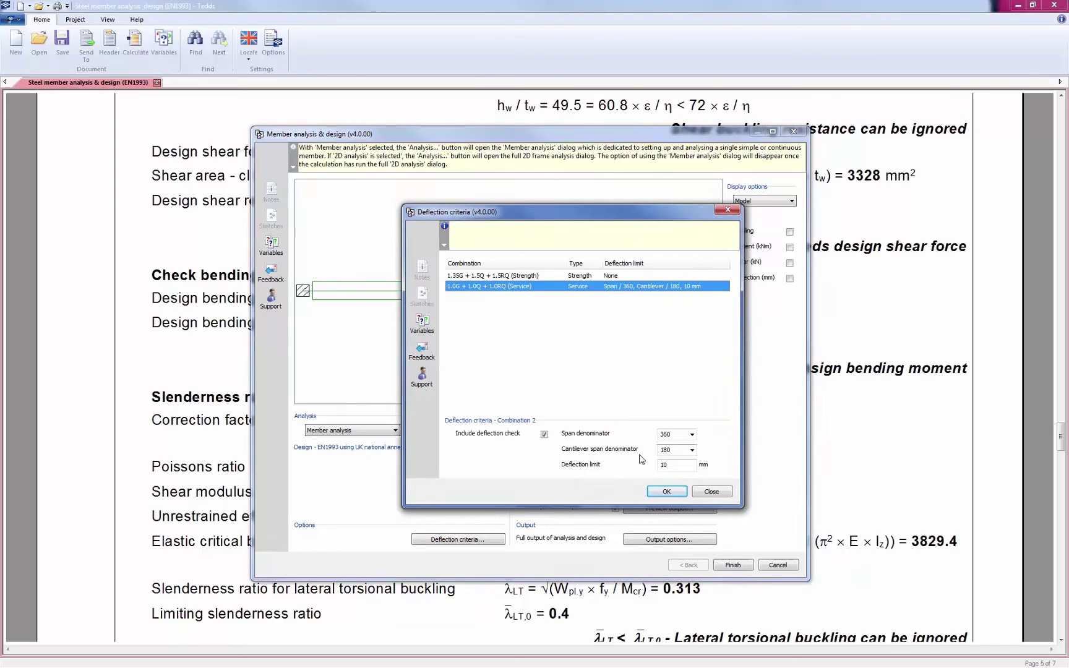
pyautogui.click(667, 492)
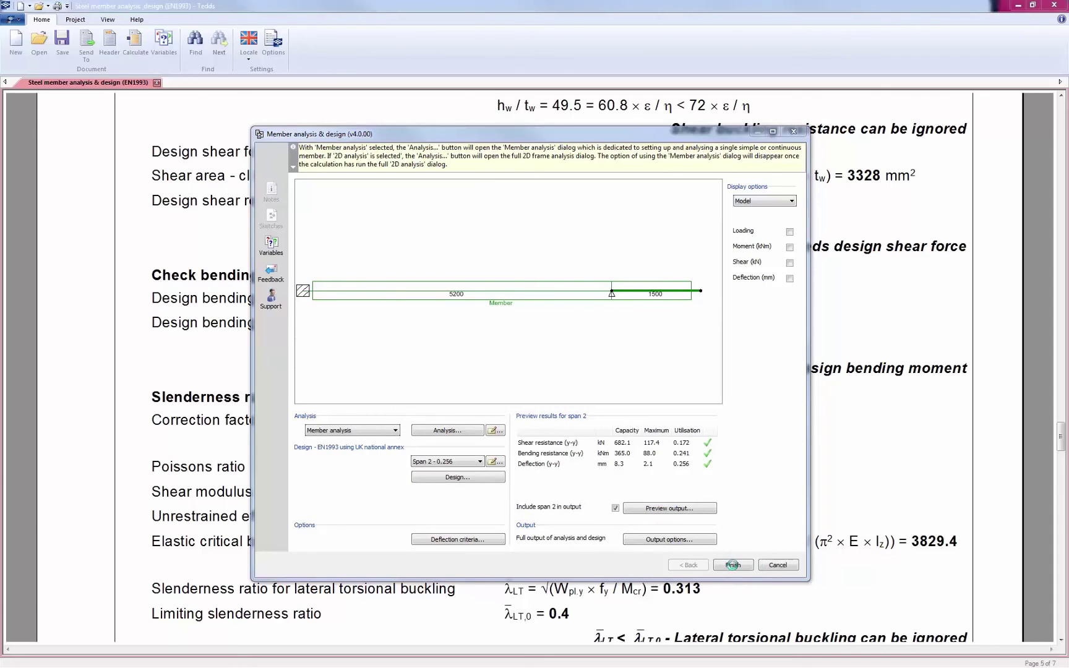
# Finish the cantilever beam and open the 8 m UKB 610x229x101 beam's analysis editor, keeping its section.
pyautogui.click(733, 566)
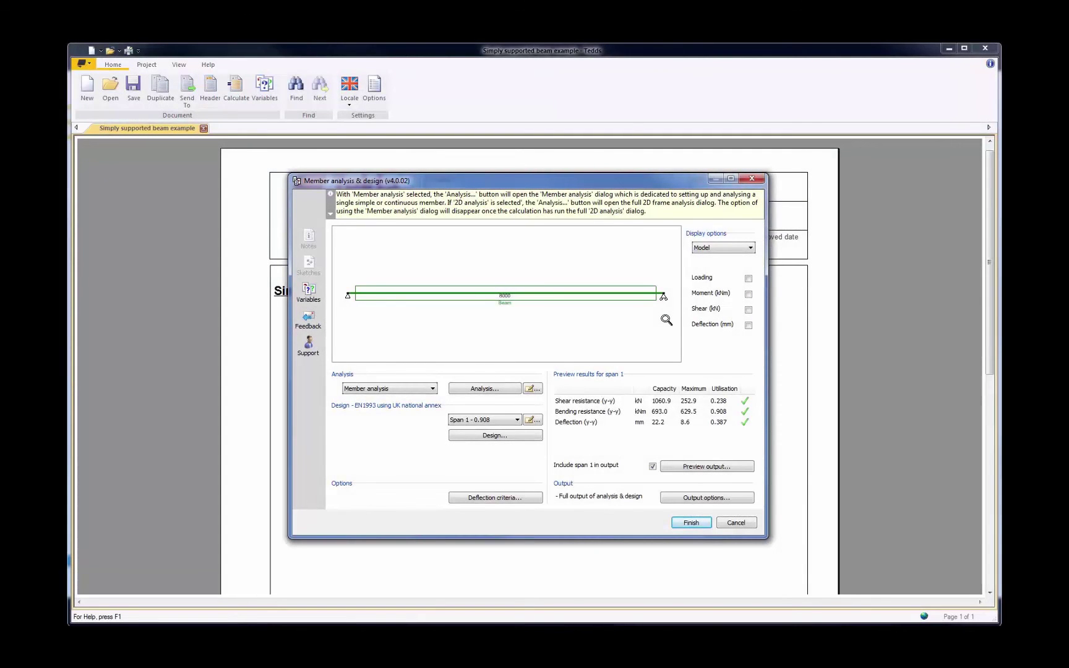
pyautogui.click(486, 388)
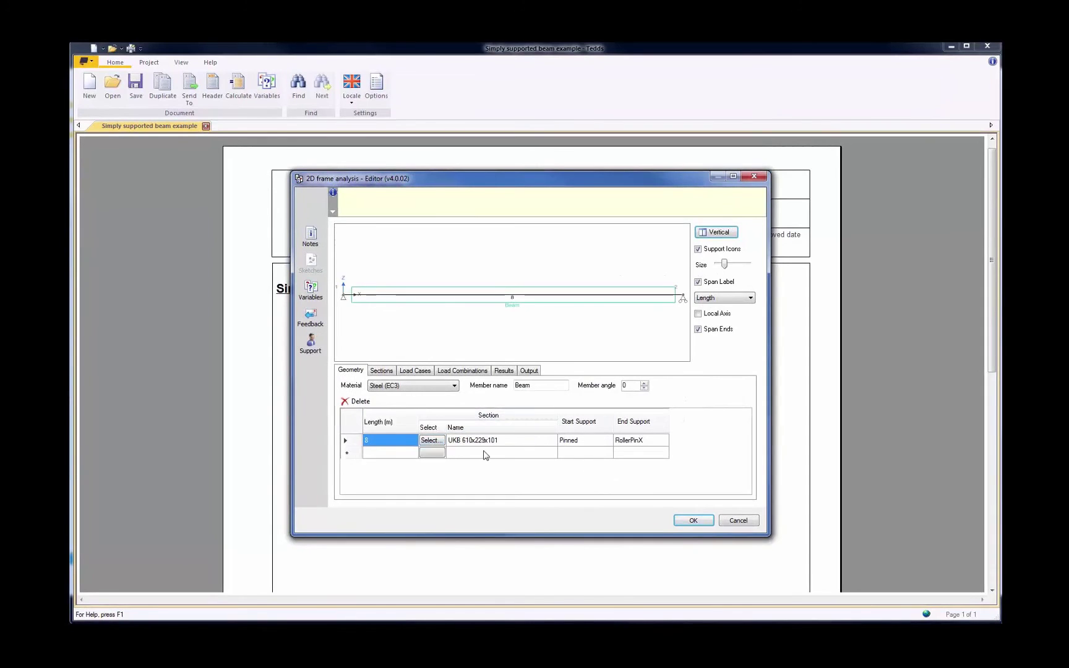
pyautogui.click(443, 441)
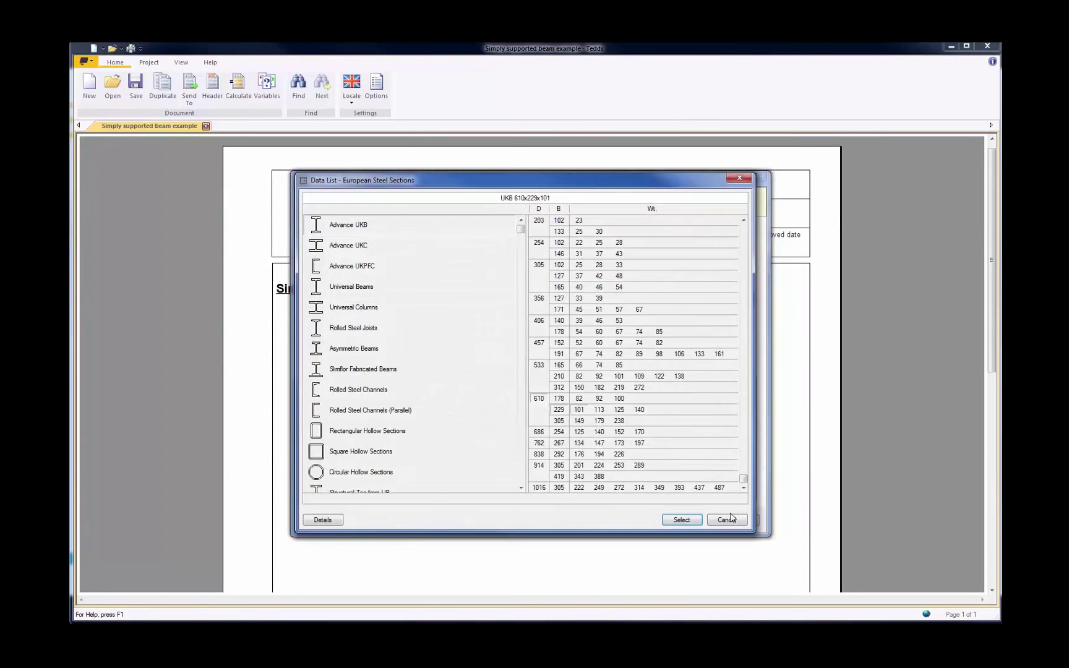
pyautogui.click(727, 521)
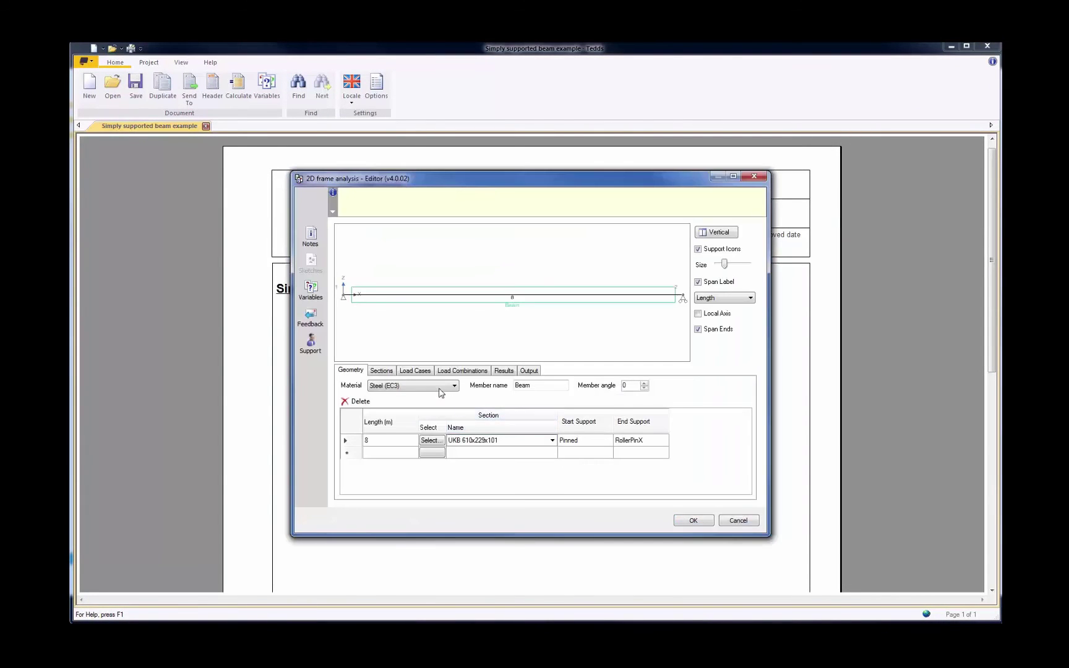
# Inspect the Sections table values: Area, Iy, Iz, Ay and Az of UKB 610x229x101.
pyautogui.click(383, 372)
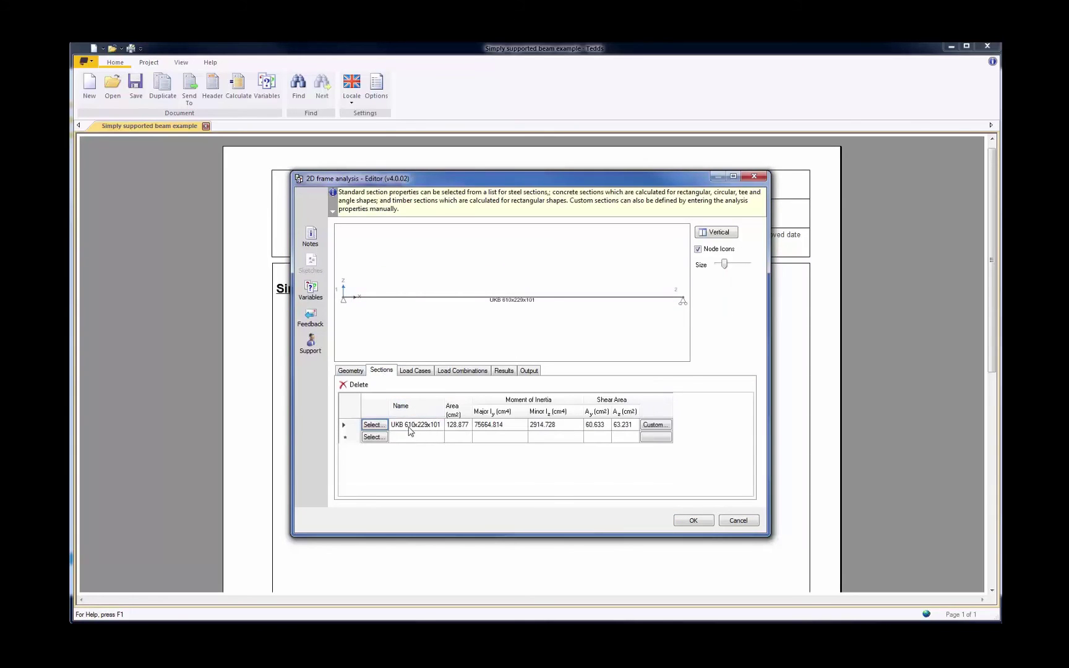
pyautogui.click(468, 425)
pyautogui.click(497, 431)
pyautogui.click(569, 428)
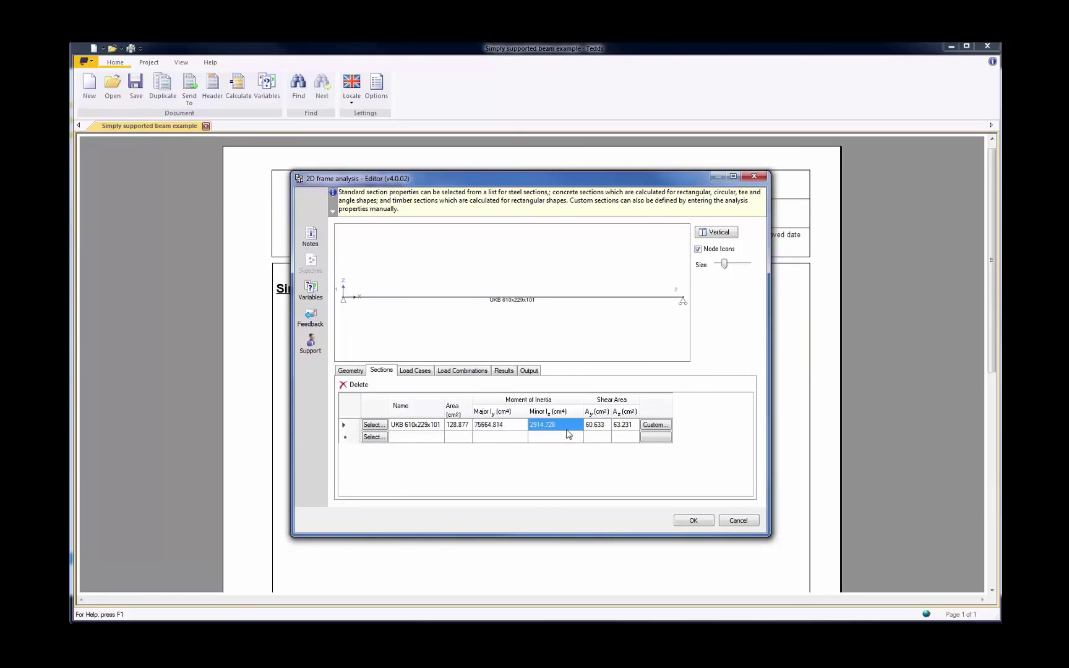
pyautogui.click(607, 433)
pyautogui.click(623, 431)
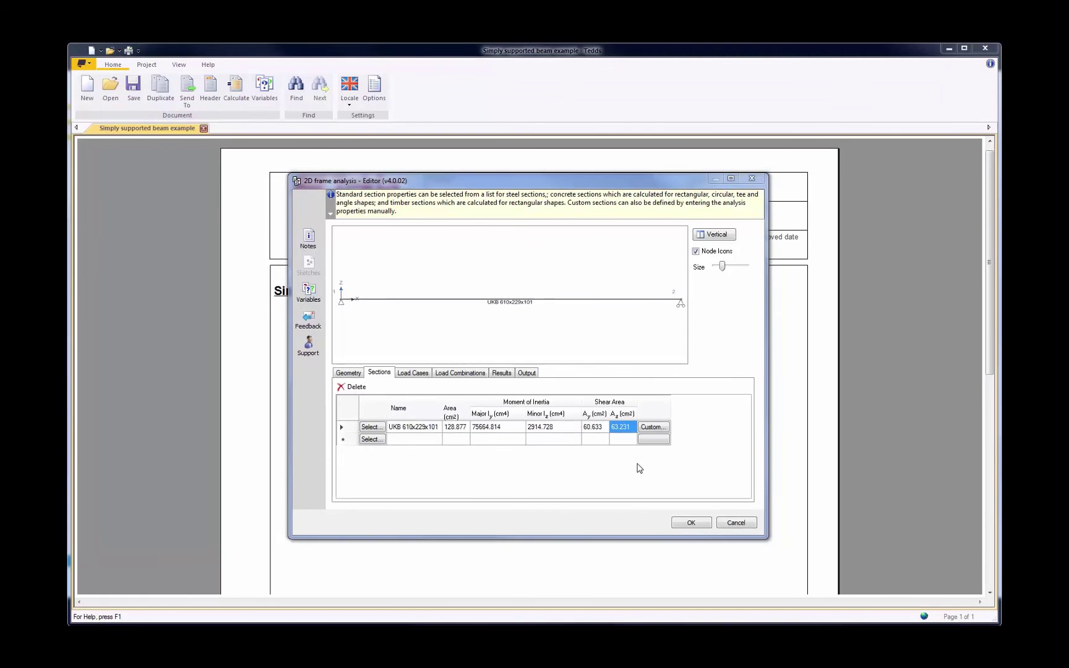
# Open the Custom design properties and review values such as b 227.6 mm and tw 10.5 mm.
pyautogui.click(651, 428)
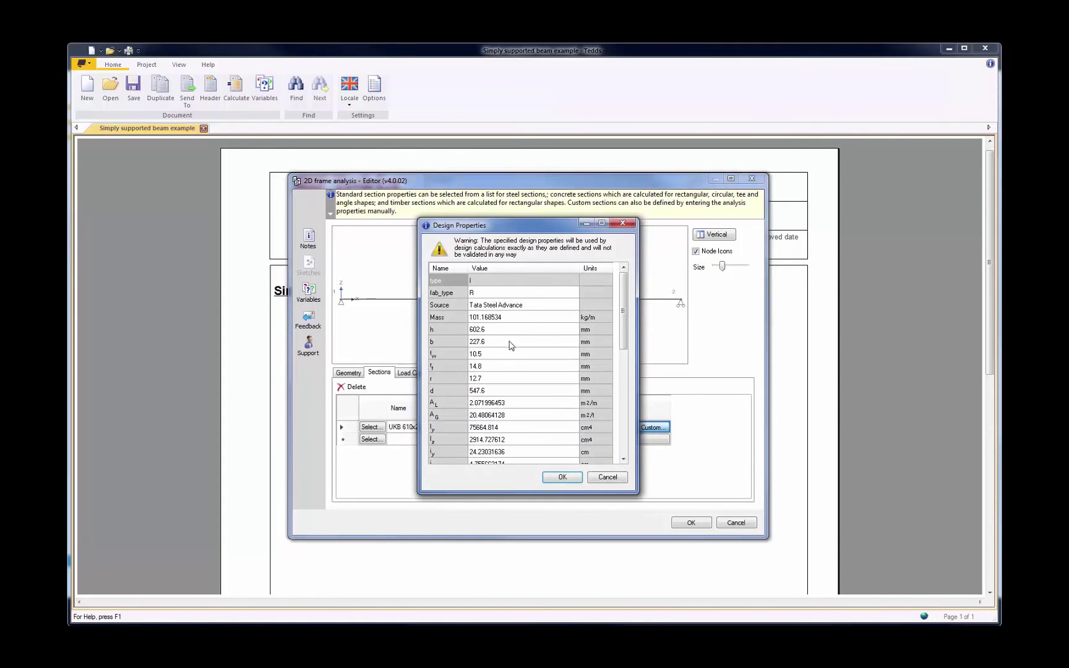
pyautogui.click(511, 343)
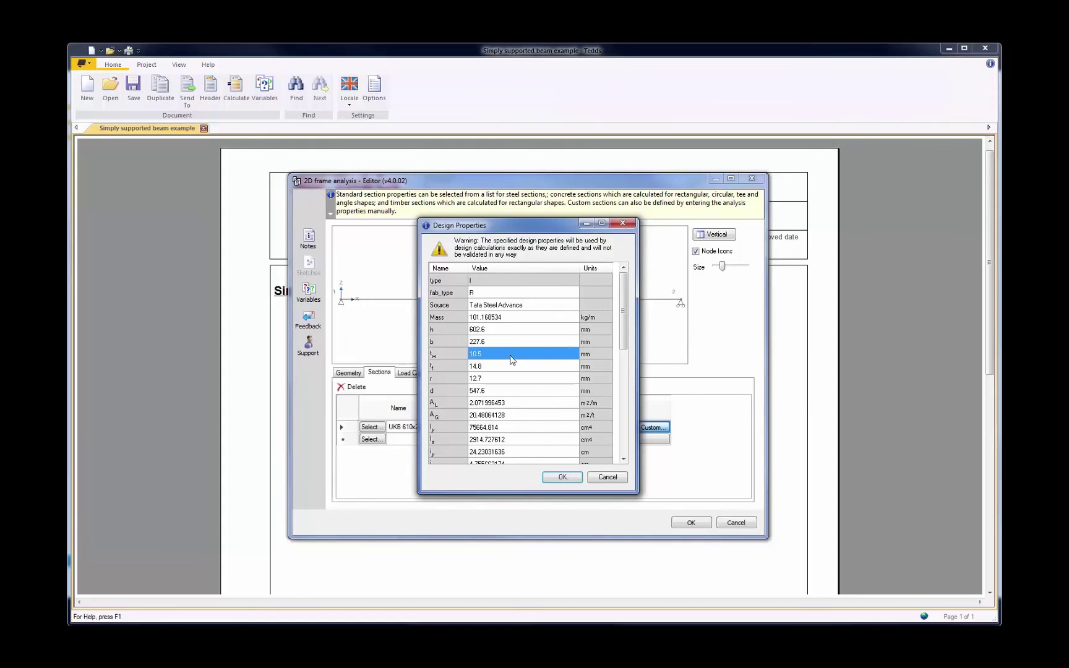
pyautogui.click(509, 354)
pyautogui.moveTo(625, 329); pyautogui.dragTo(631, 461)
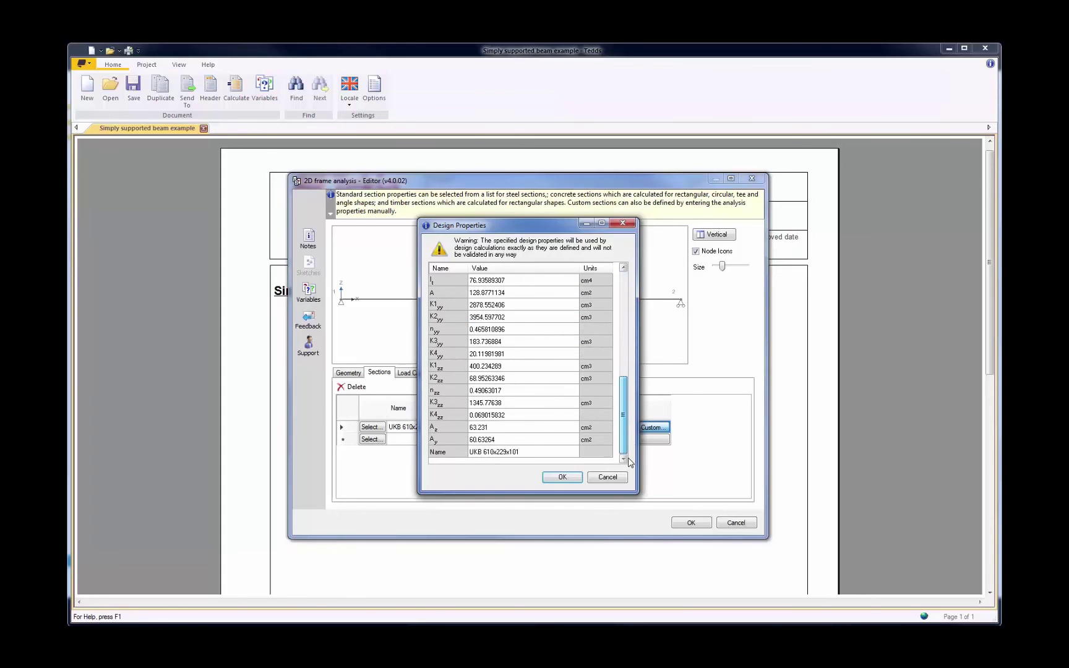
pyautogui.scroll(10, 629, 460)
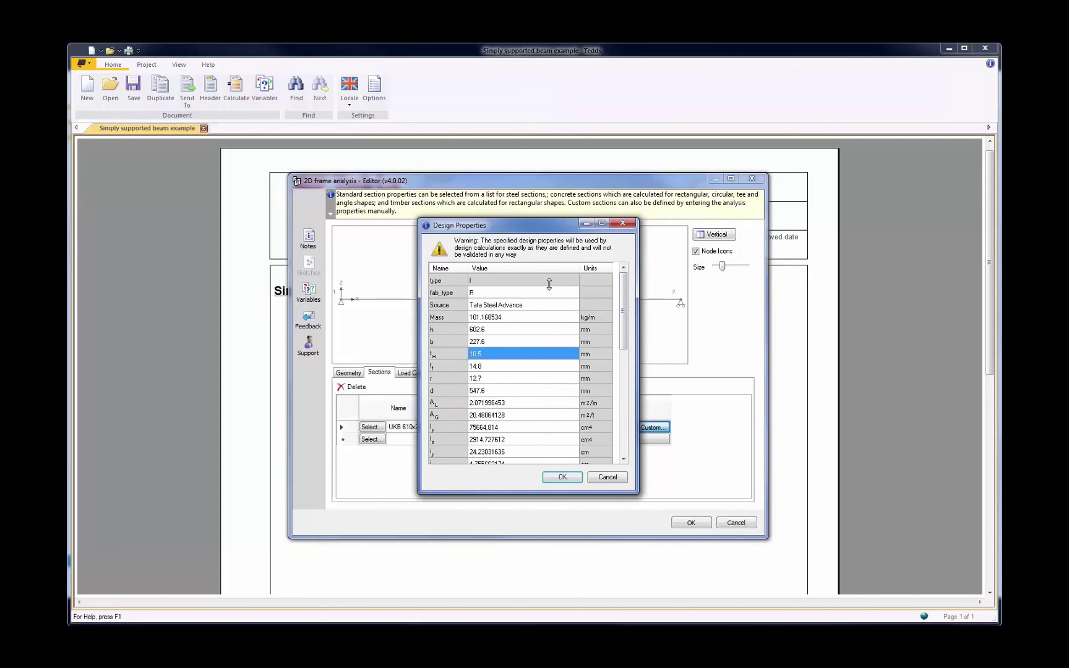
pyautogui.click(549, 281)
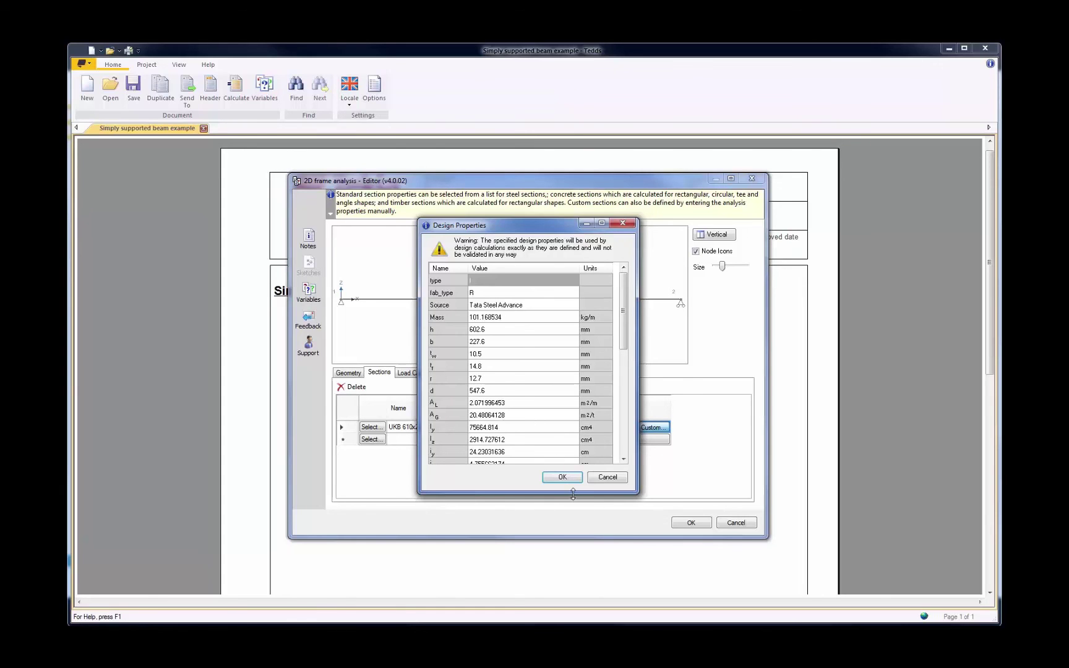
# Close Design Properties and the analysis editor unchanged, and run the steel beam design.
pyautogui.click(563, 478)
pyautogui.click(693, 524)
pyautogui.click(504, 437)
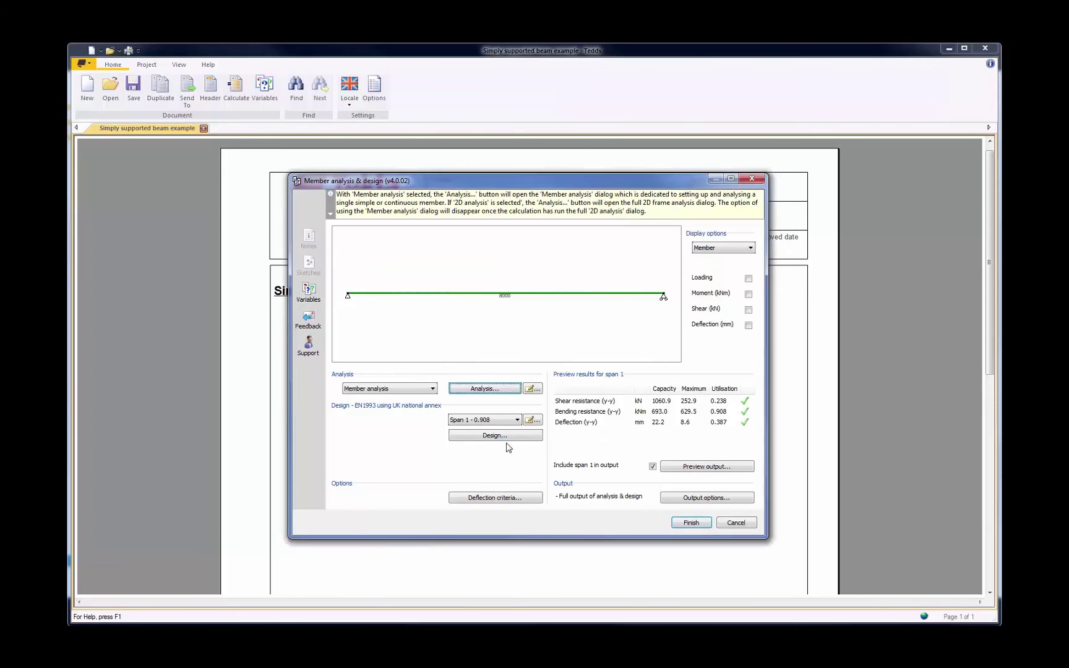
pyautogui.click(501, 438)
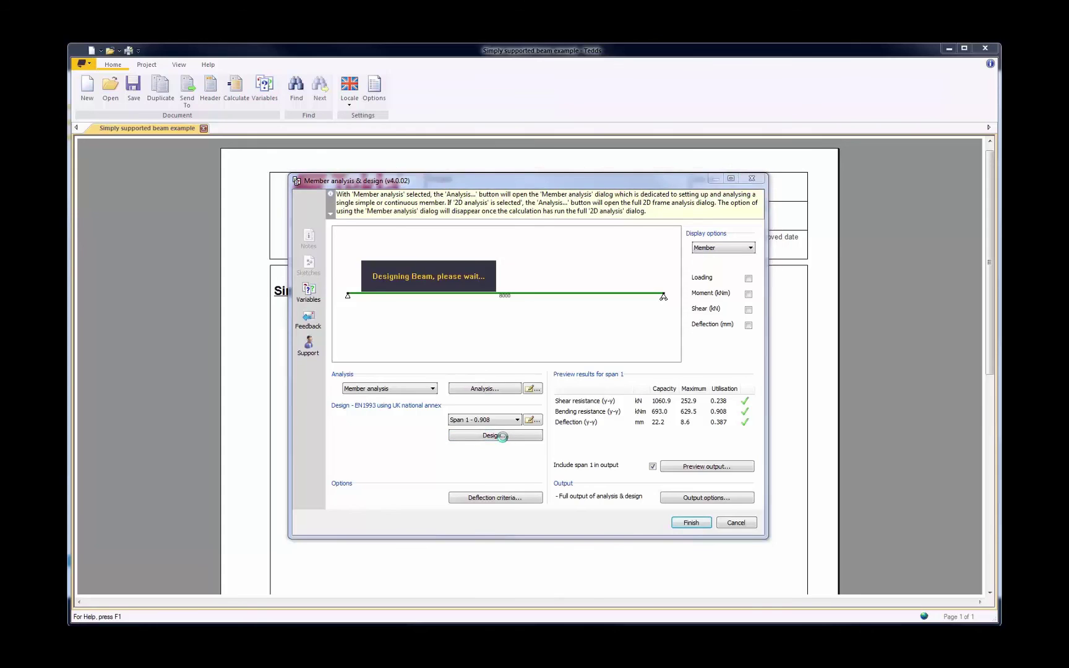
# Use 2 x UKB 610x229x101 side by side, lowering bending to 0.462, and reopen Analysis.
pyautogui.click(538, 420)
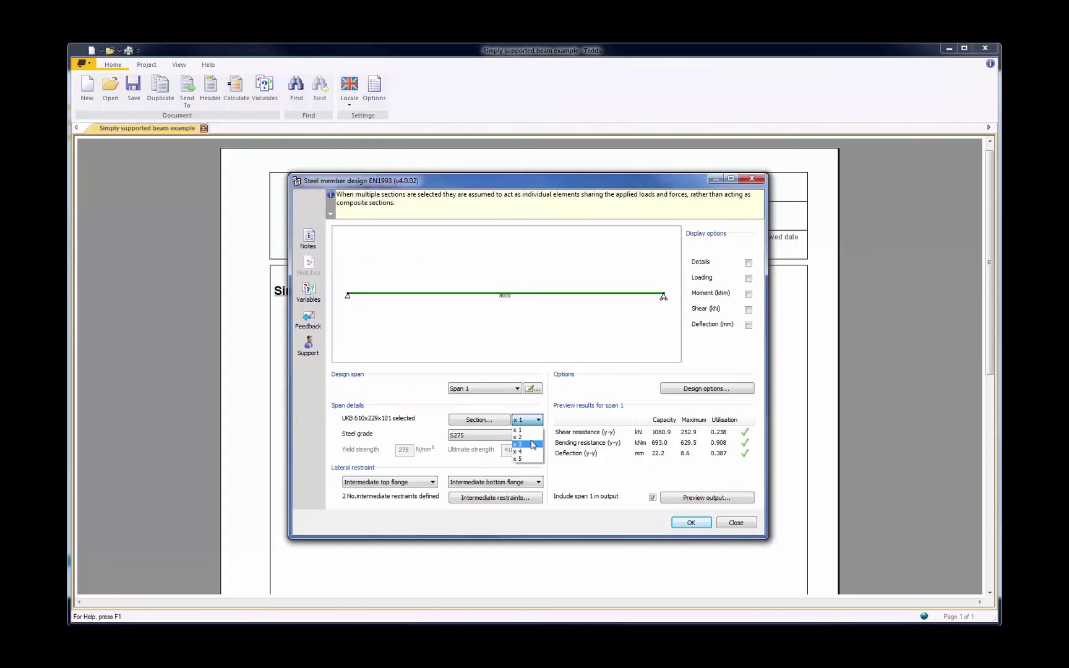
pyautogui.click(523, 437)
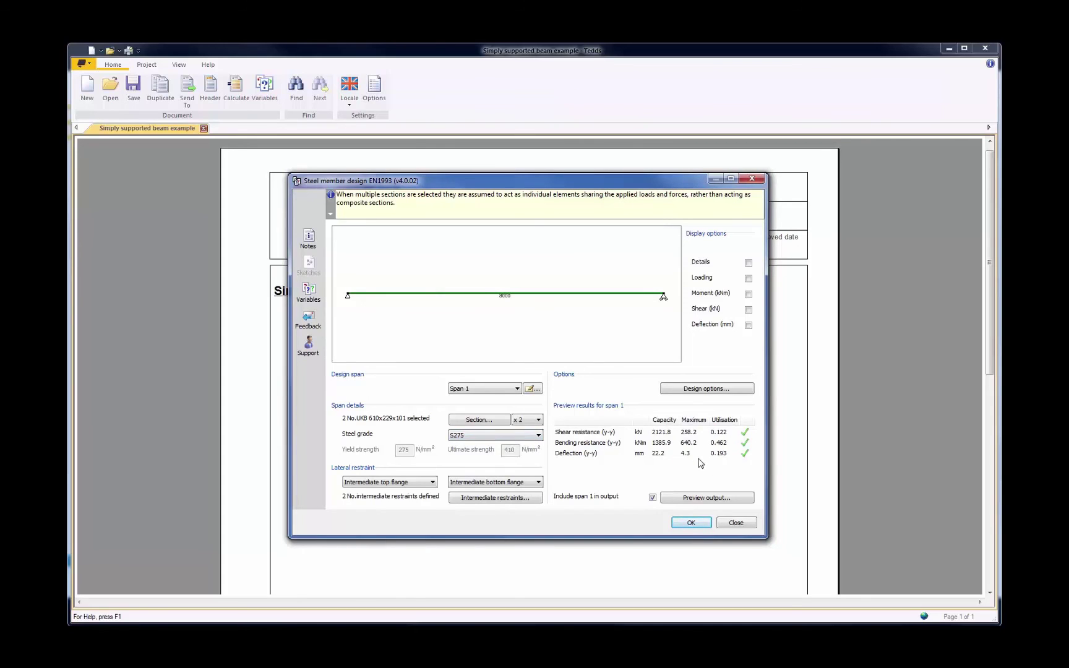
pyautogui.click(691, 523)
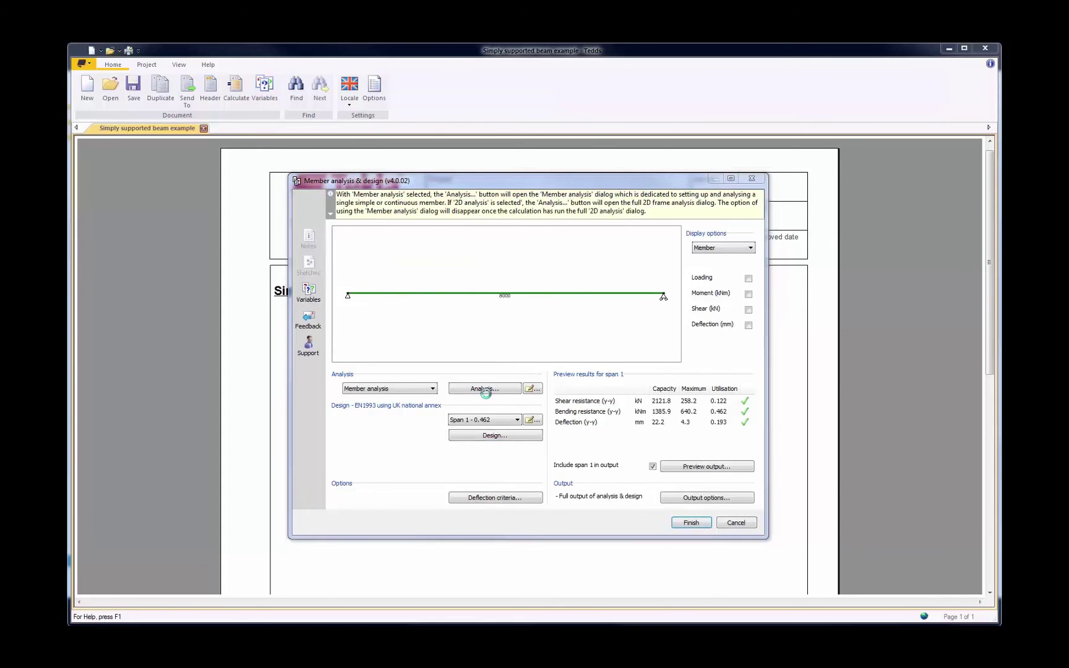
pyautogui.click(486, 392)
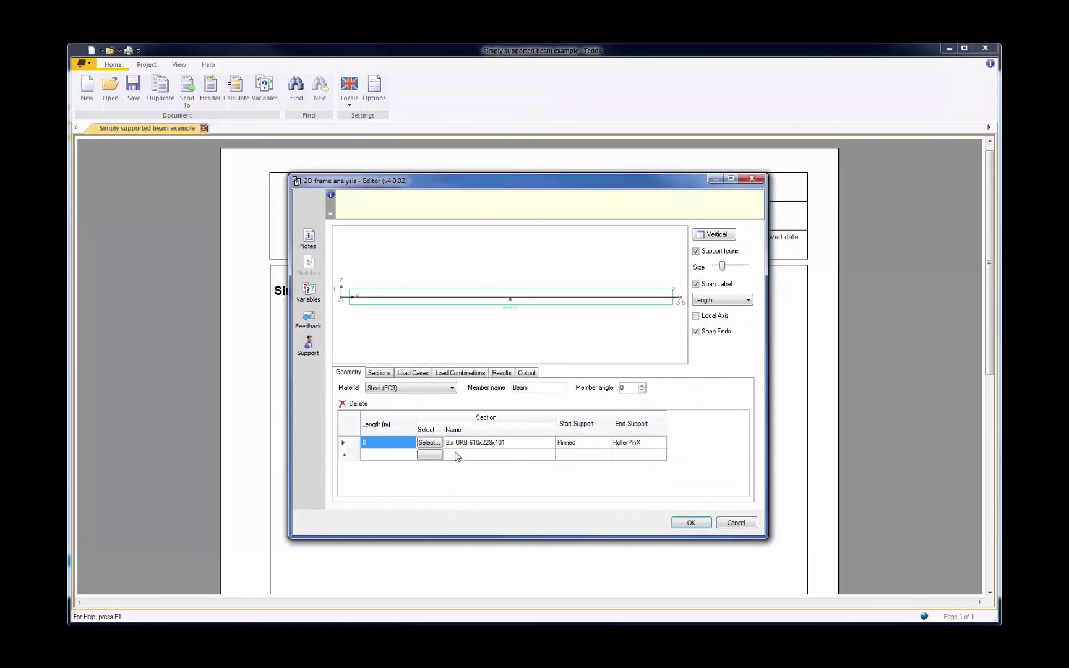